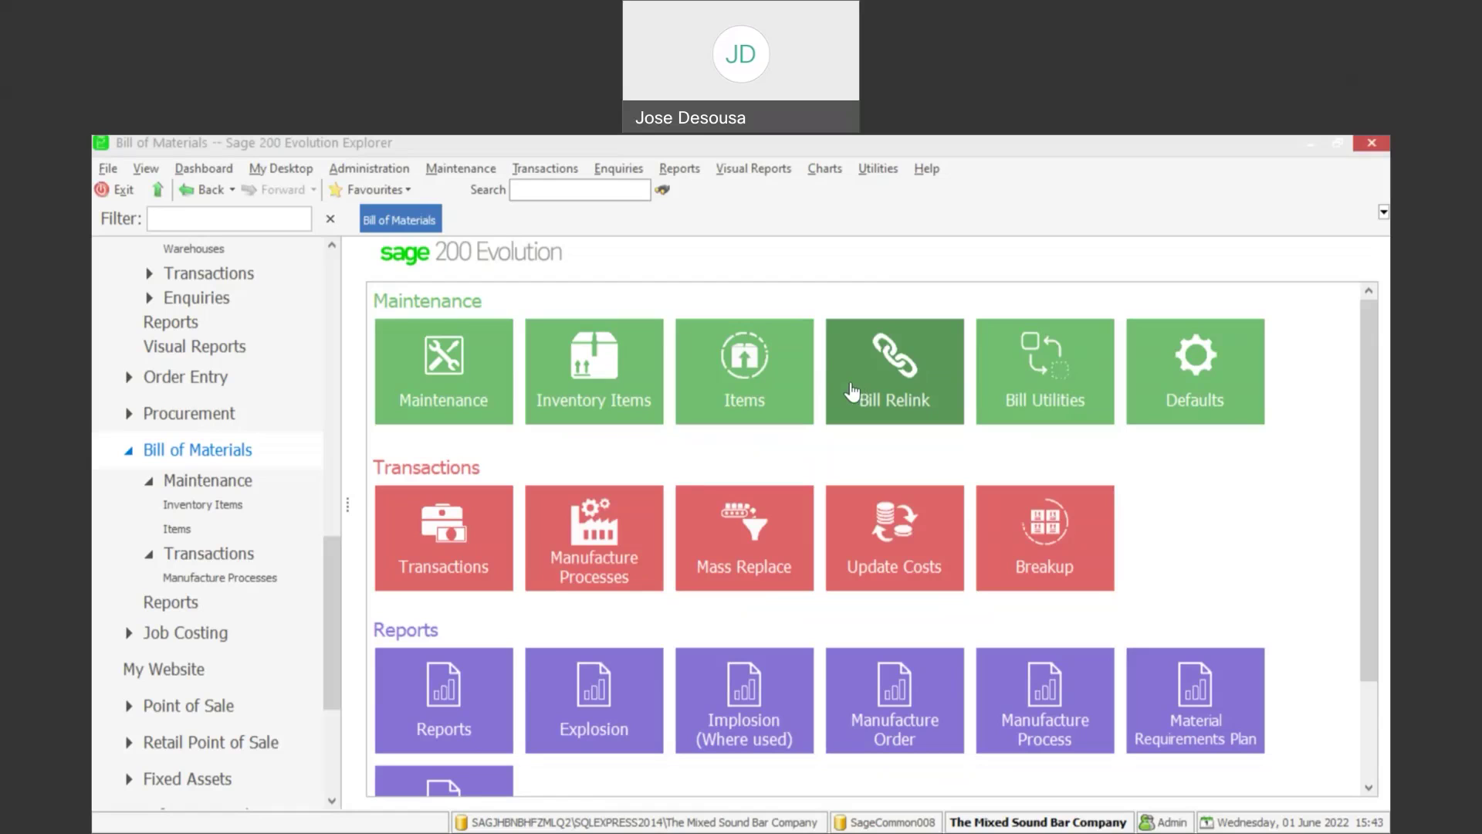
# Go to the Bill of Materials Items list and add a new bill of materials item
pyautogui.click(202, 530)
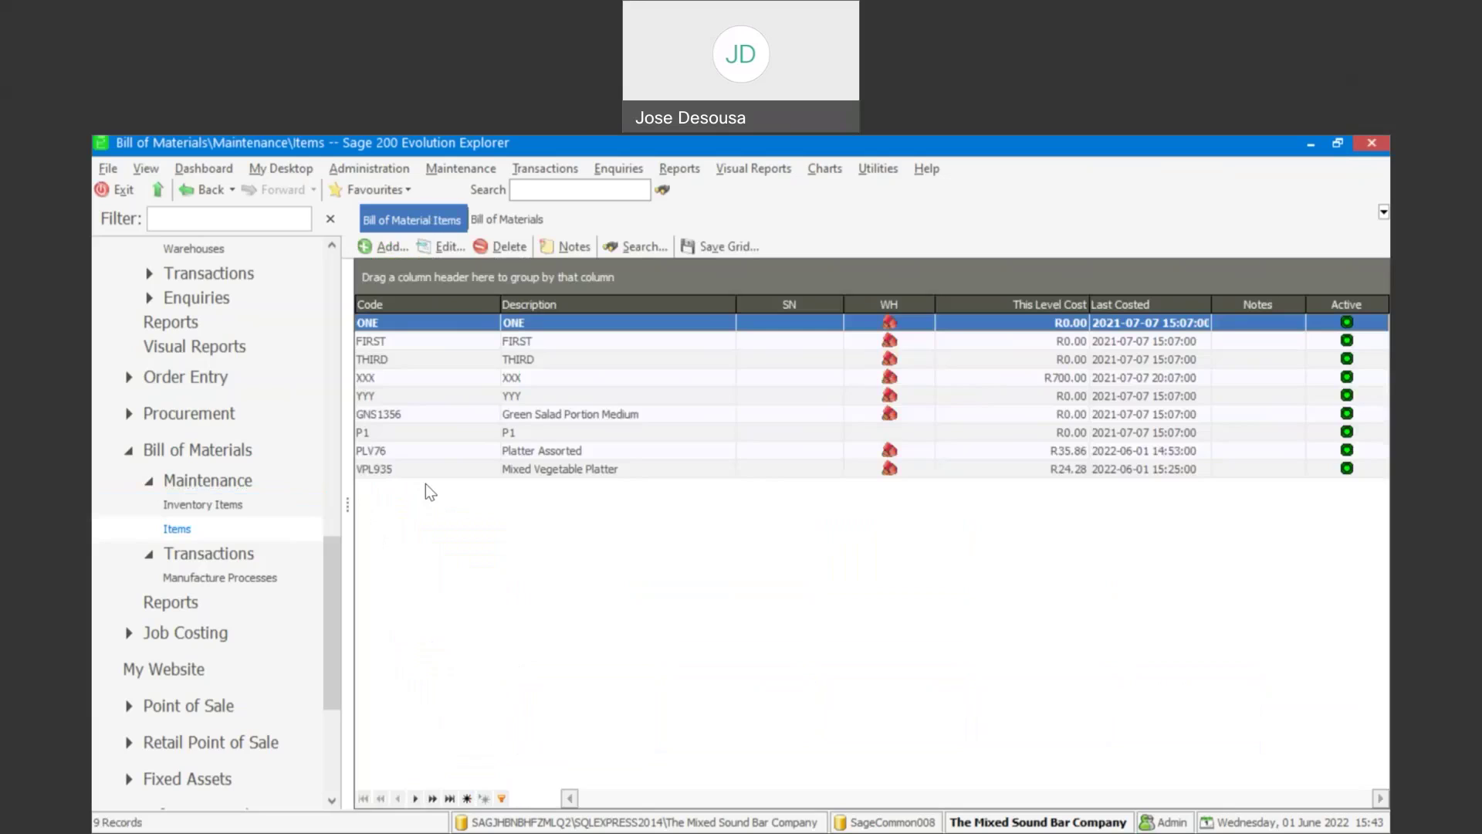
pyautogui.click(386, 247)
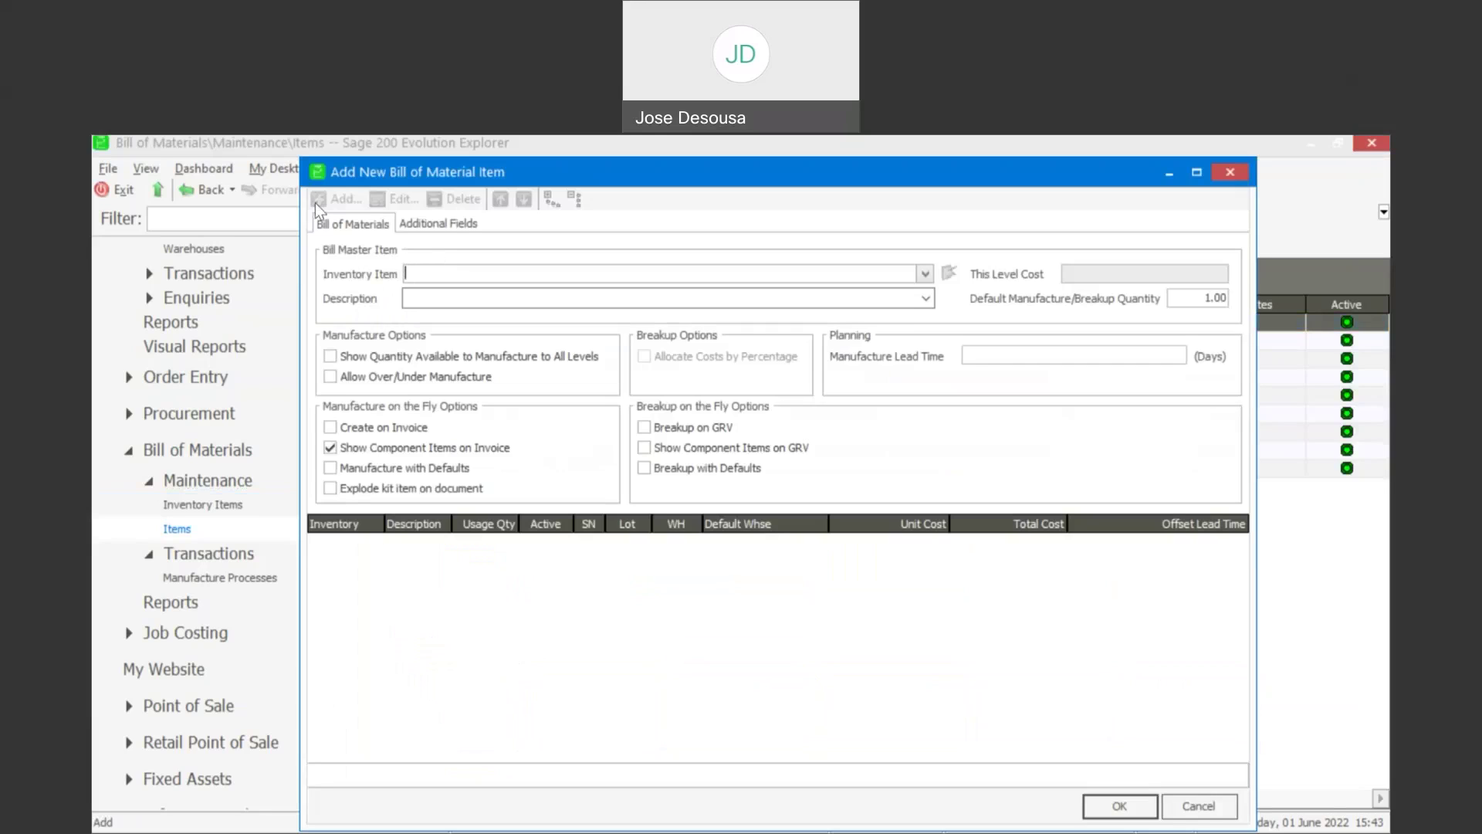
# Select SVP283 Seasonal Vegetable Platter as the inventory item so its description fills in
pyautogui.click(924, 274)
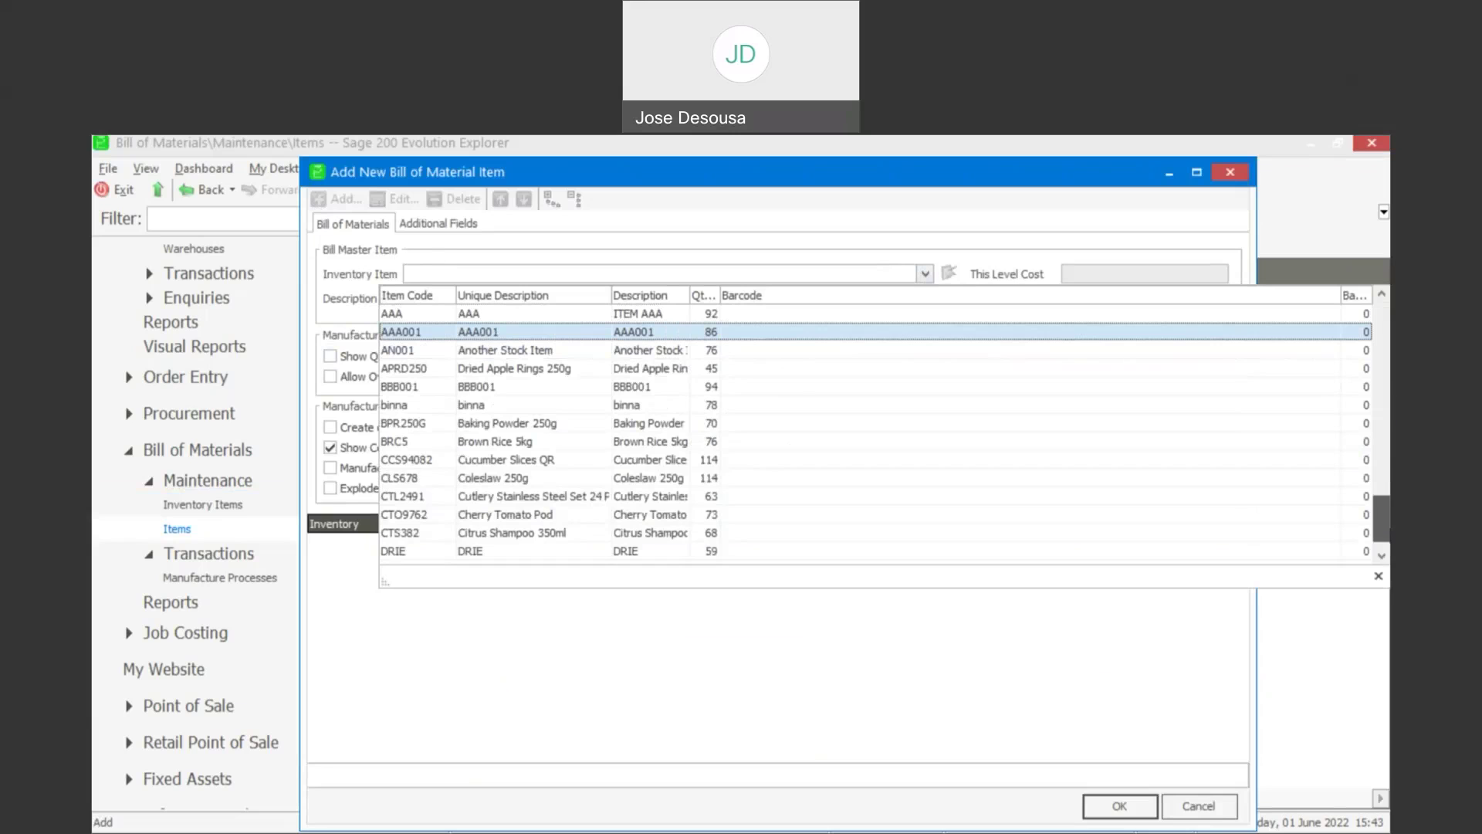
pyautogui.scroll(-10, 1382, 517)
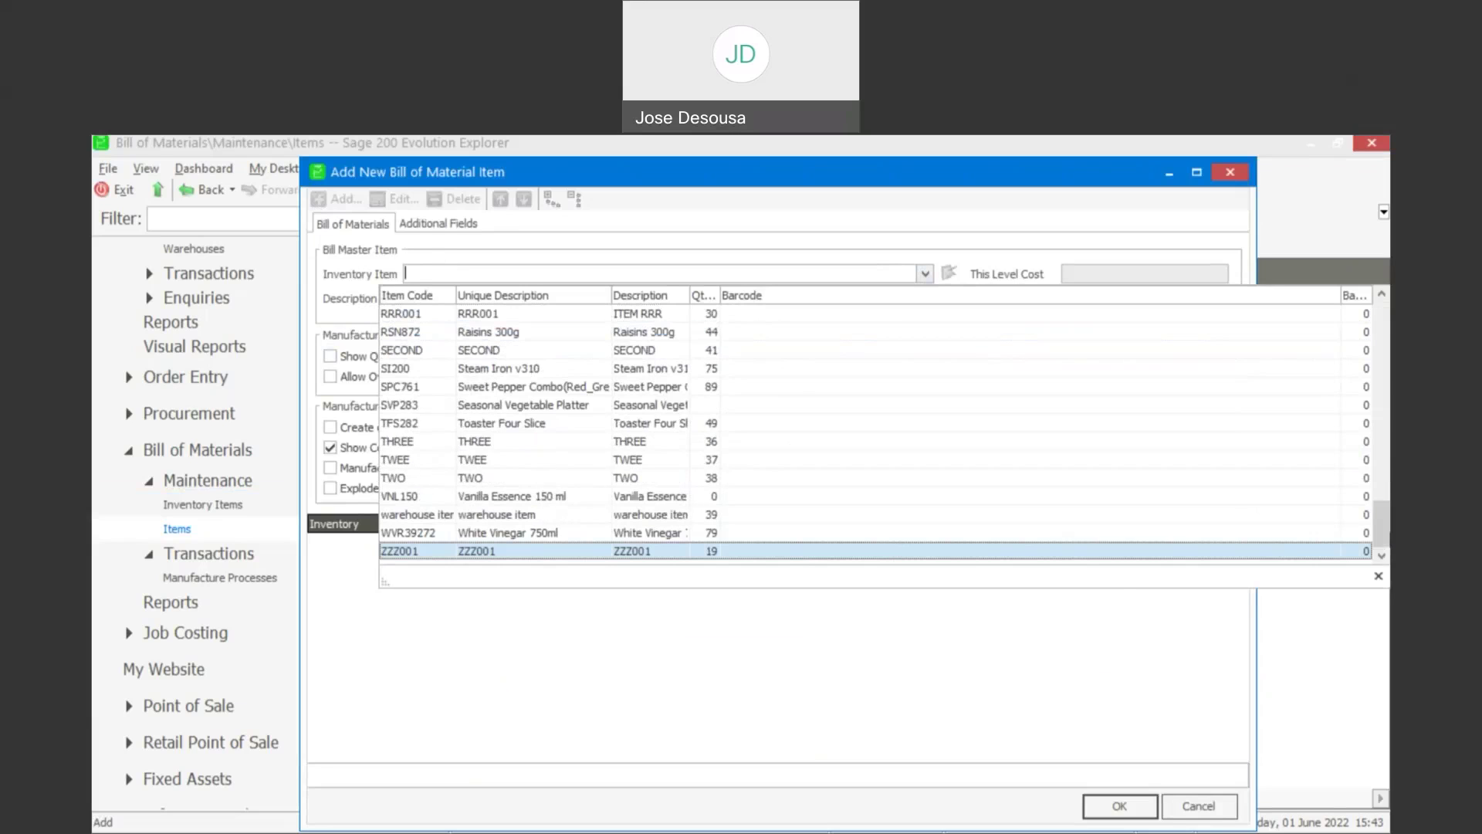
pyautogui.click(640, 405)
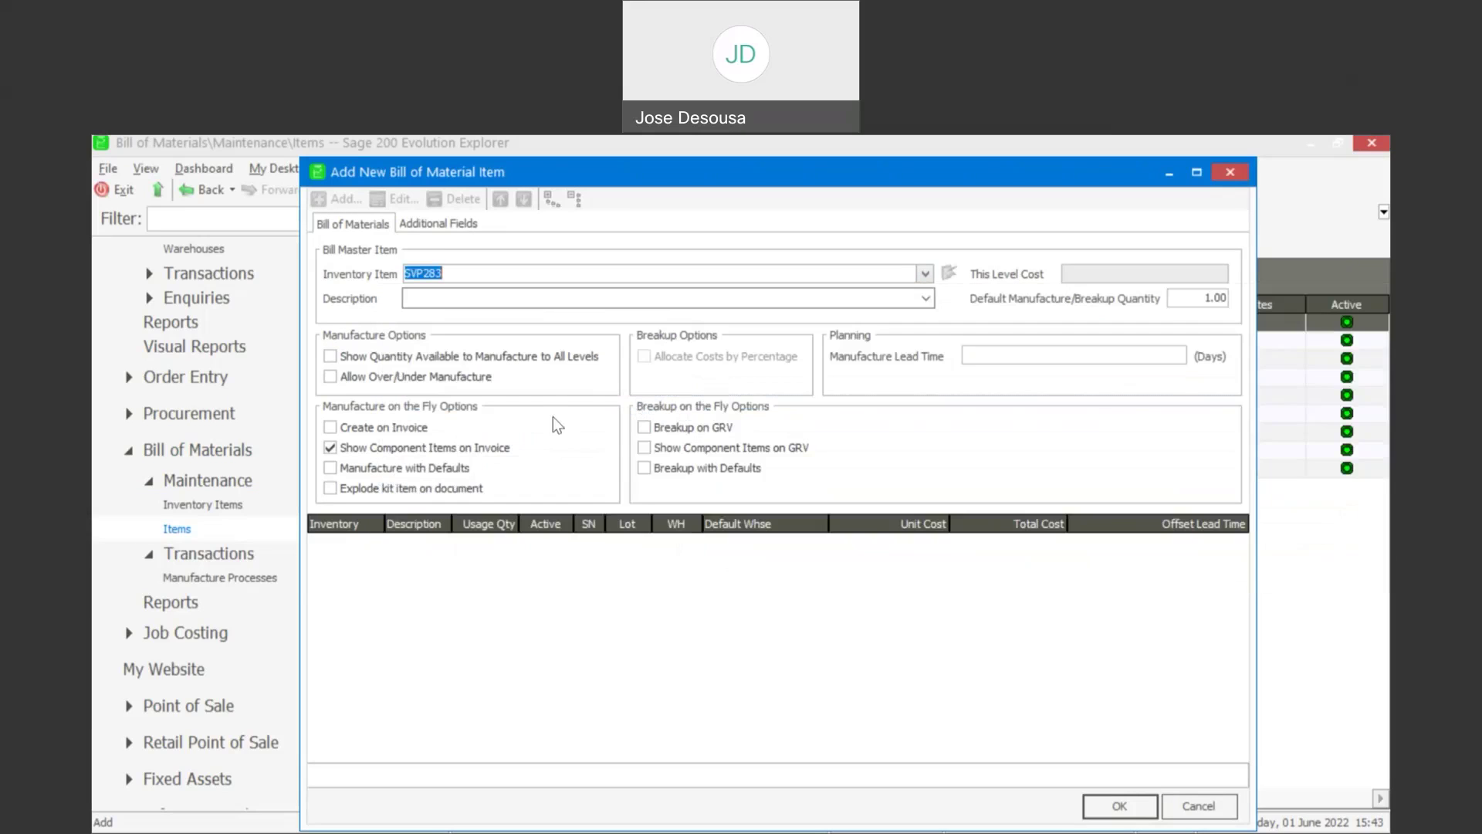
pyautogui.write('`')
pyautogui.press('BackSpace')
pyautogui.write('SECOND')
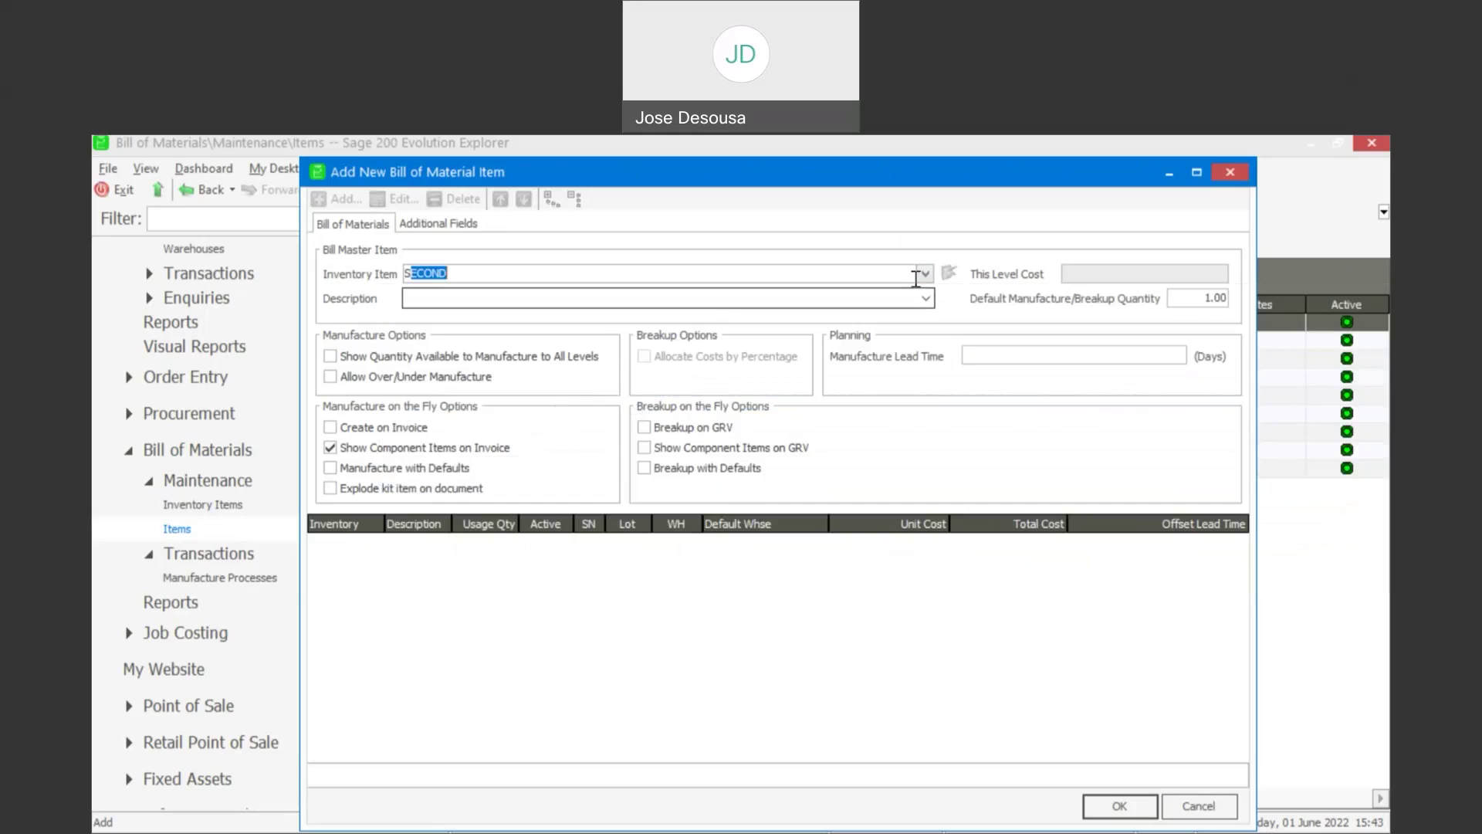
pyautogui.click(925, 274)
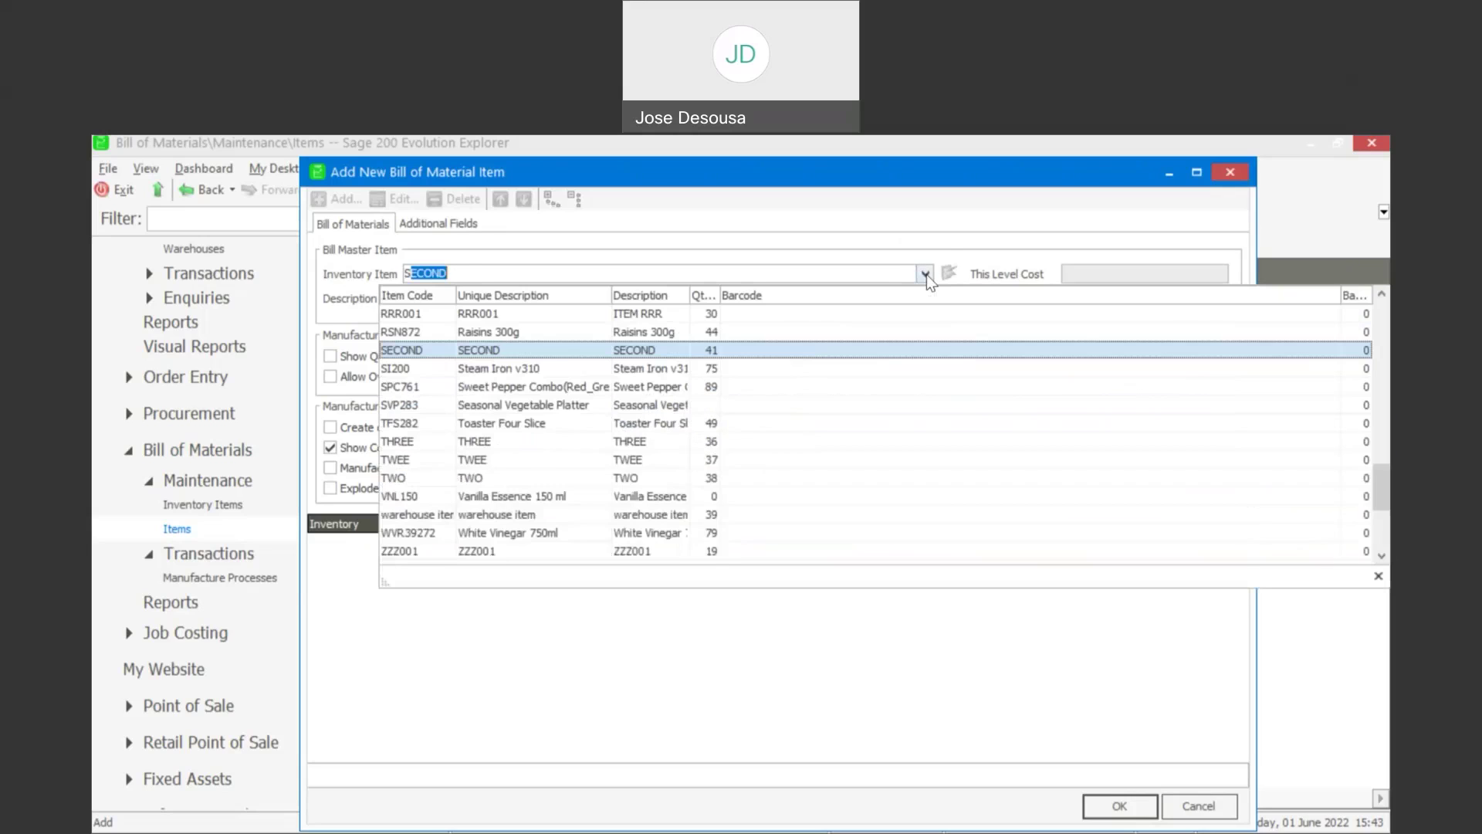
pyautogui.click(762, 401)
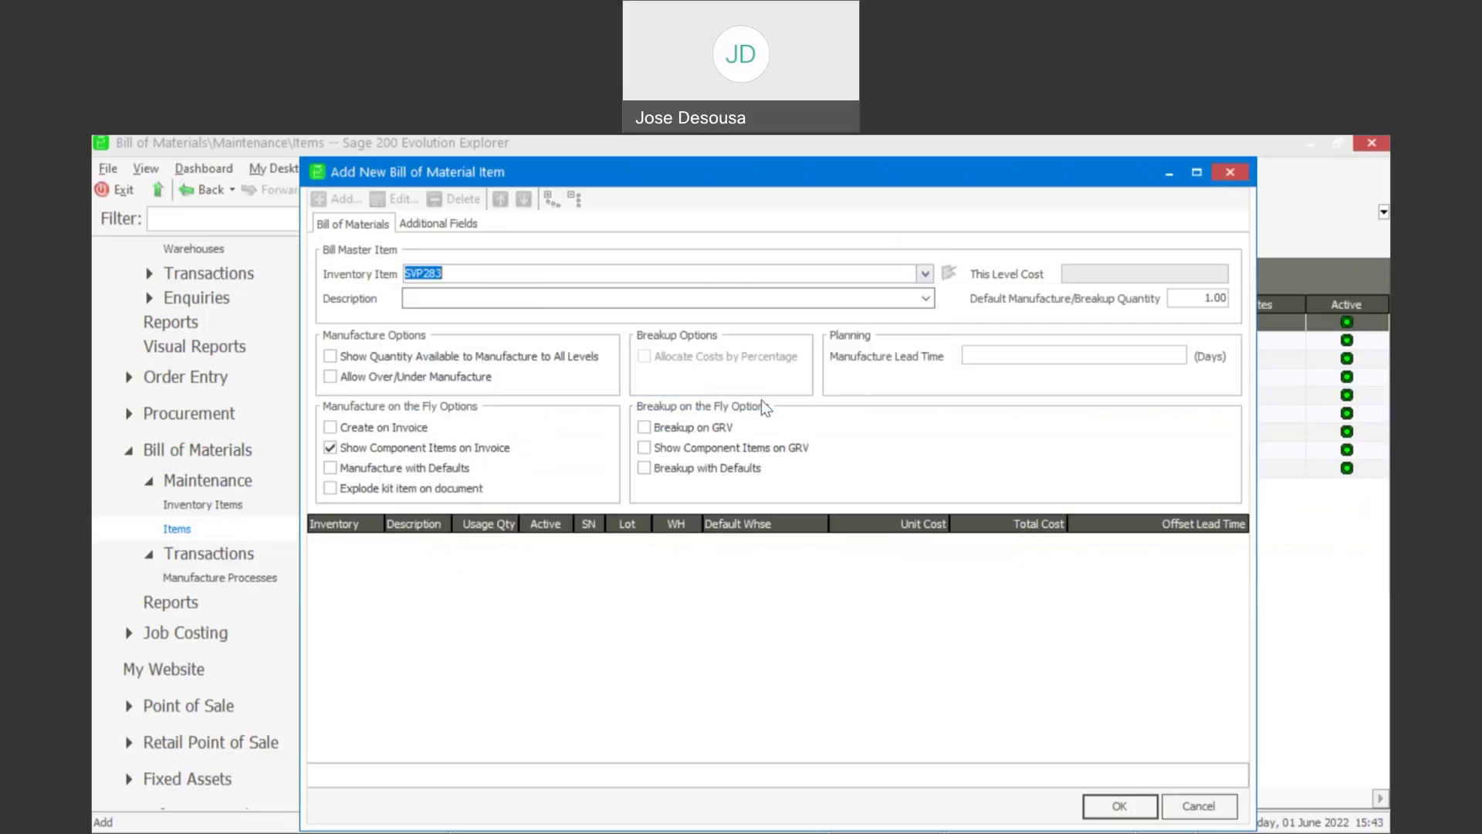
pyautogui.press('Tab')
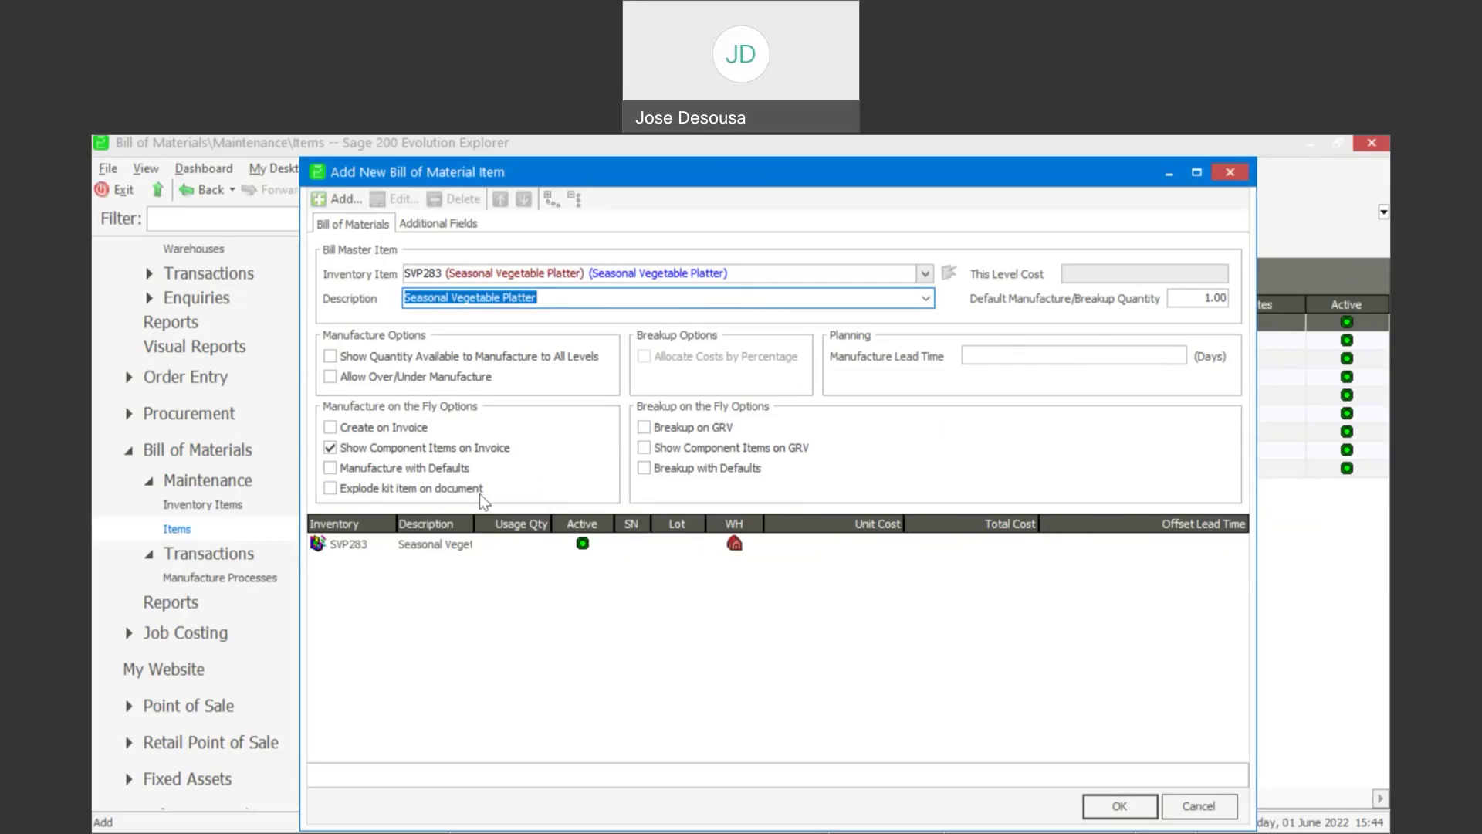
pyautogui.click(457, 225)
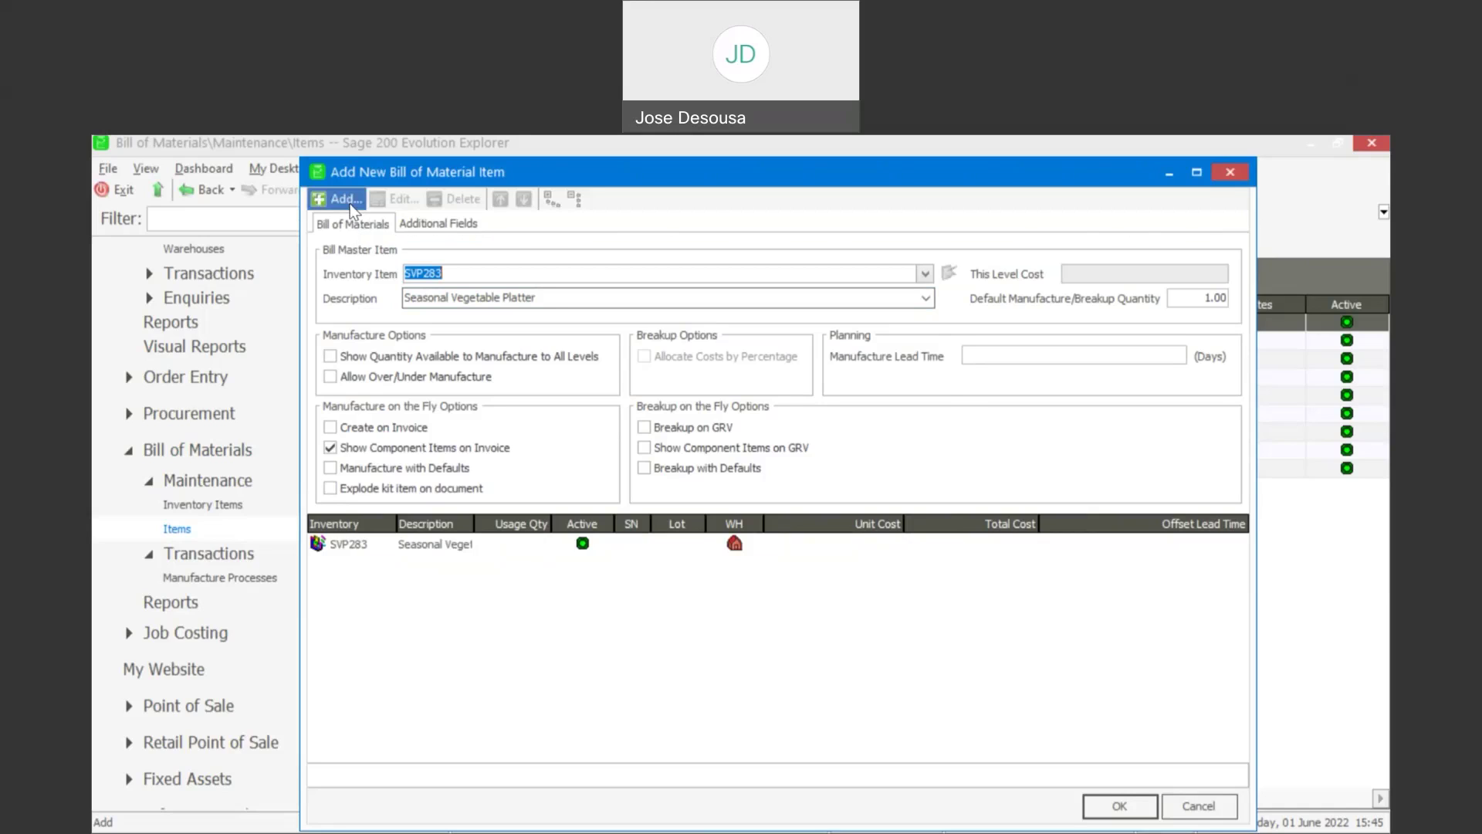
# Add CCS94082 Cucumber Slices QR from the Mstr warehouse as the first component
pyautogui.click(346, 199)
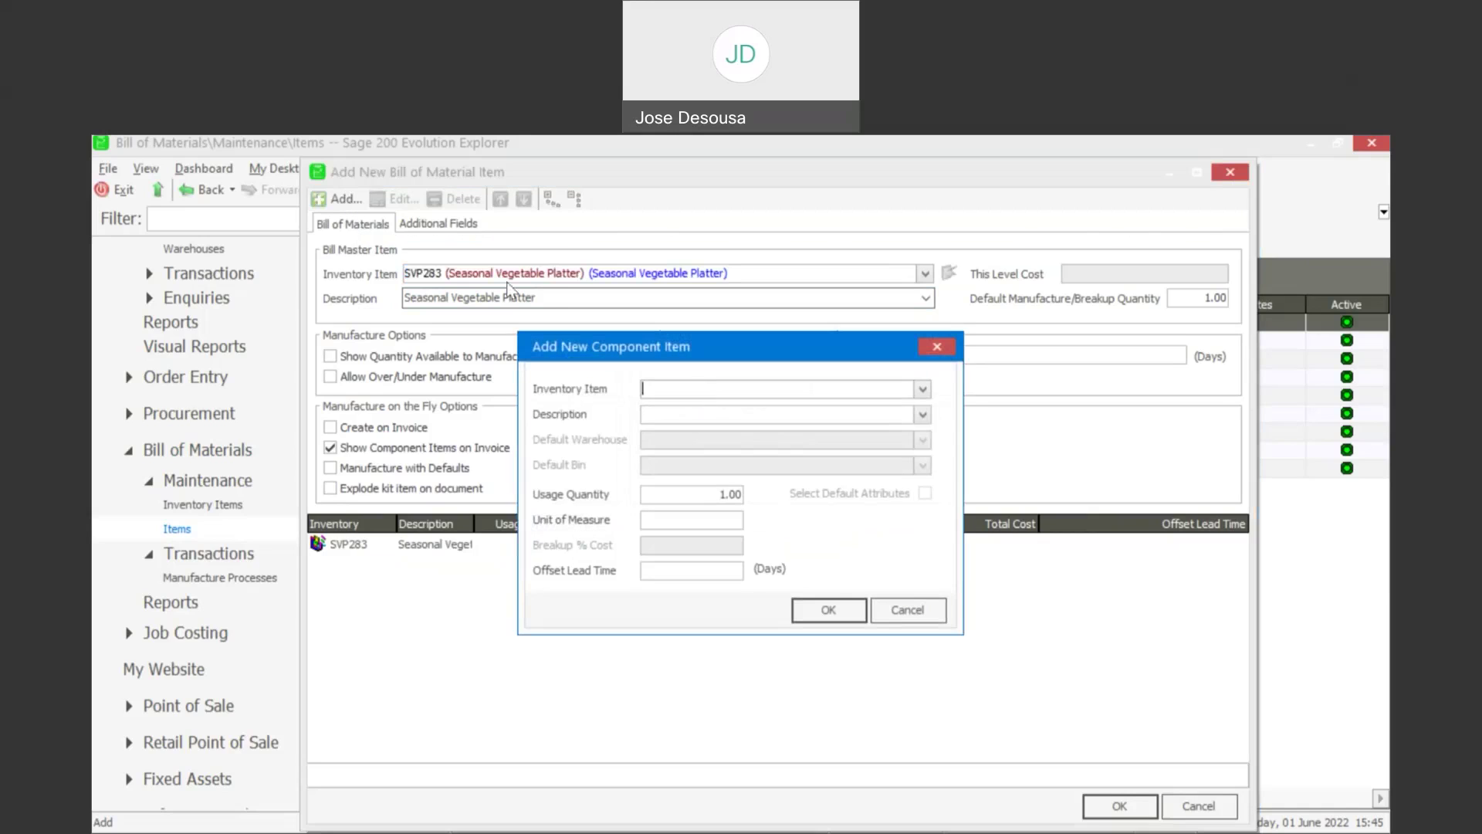
pyautogui.click(923, 389)
pyautogui.press('Down')
pyautogui.press('Down')
pyautogui.press('Down')
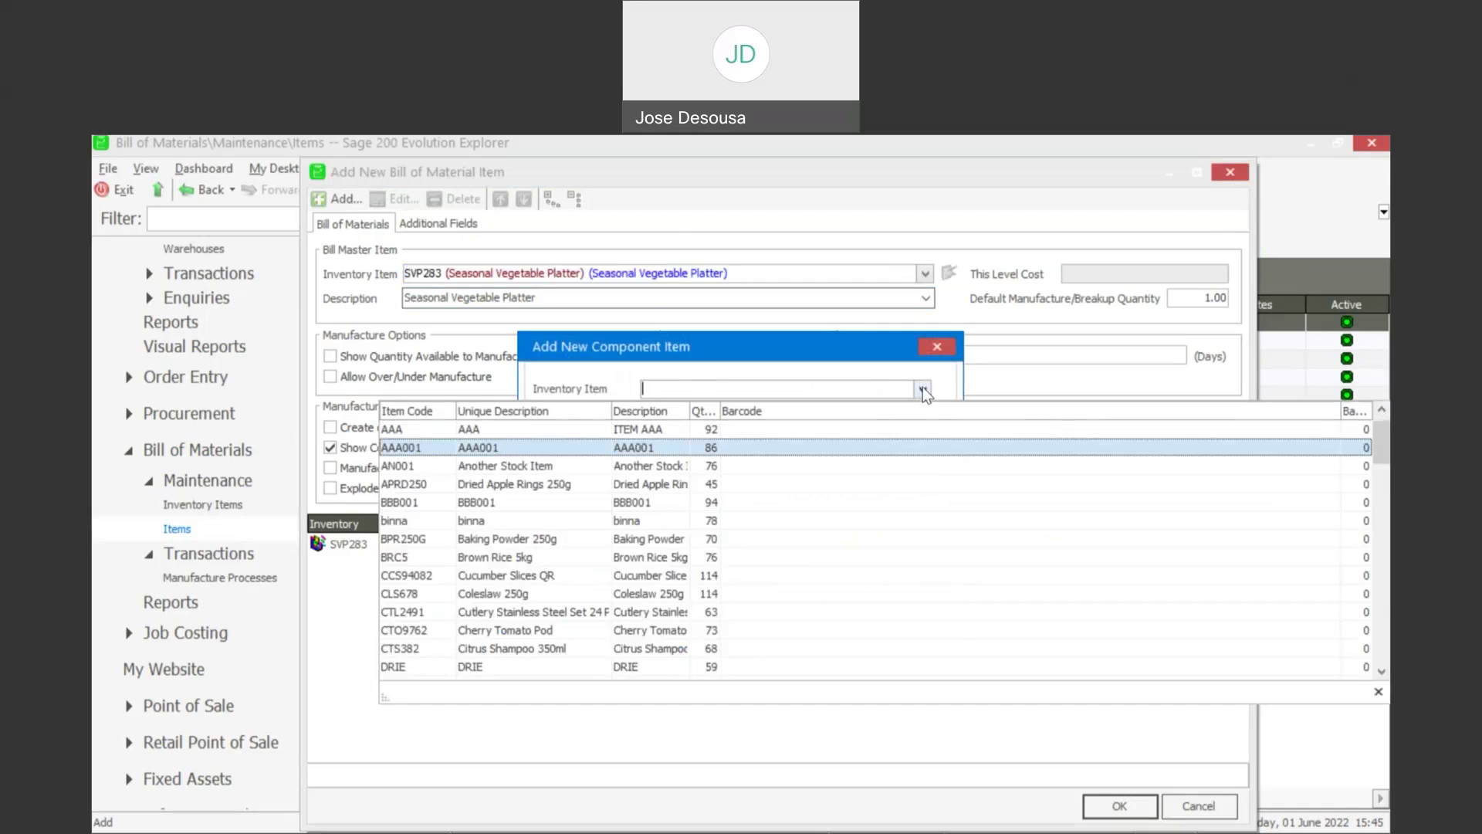
pyautogui.press('Down')
pyautogui.press('Down')
pyautogui.press('Down')
pyautogui.press('Down')
pyautogui.press('Down')
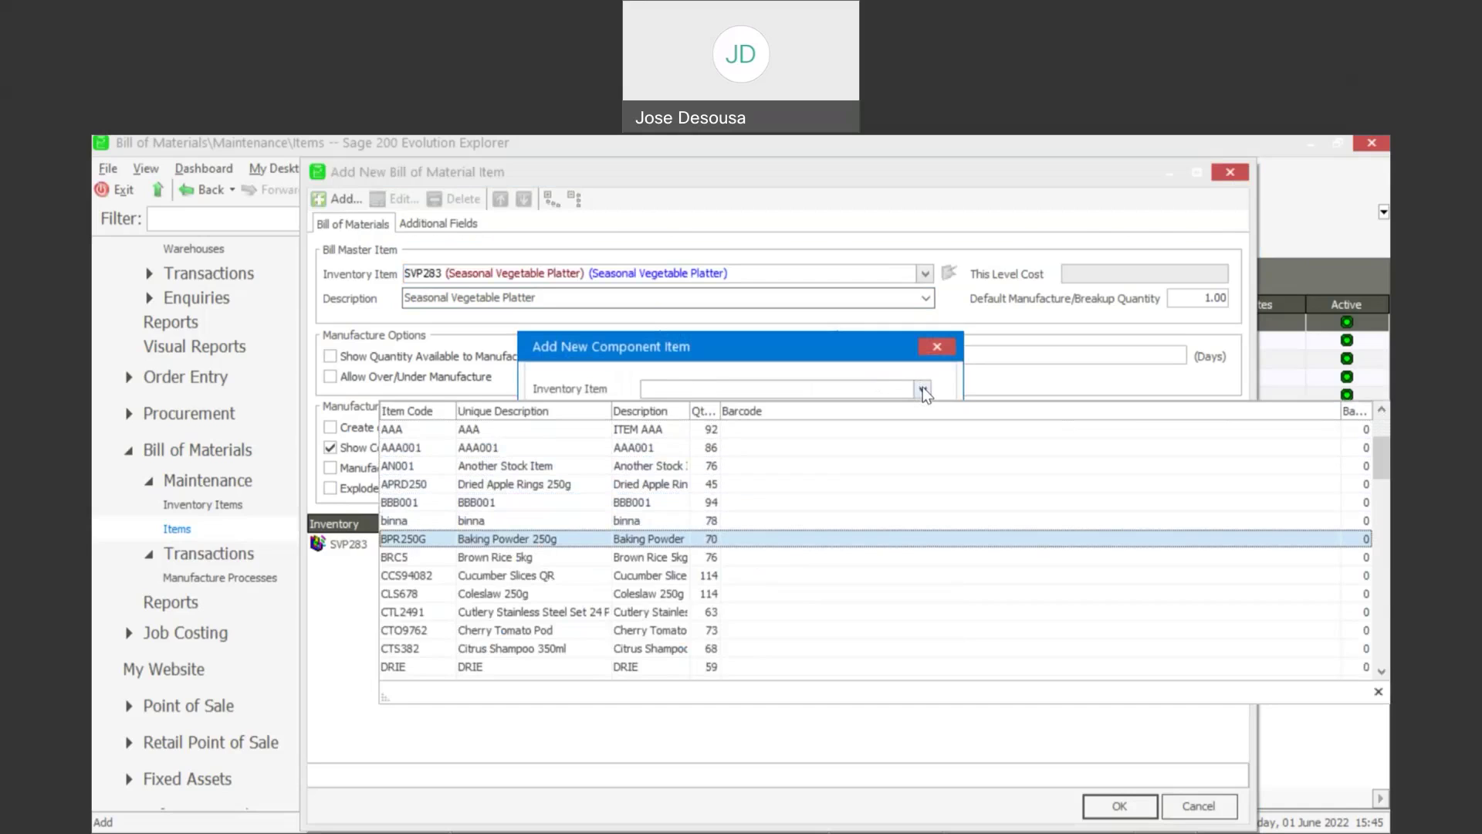
pyautogui.press('Return')
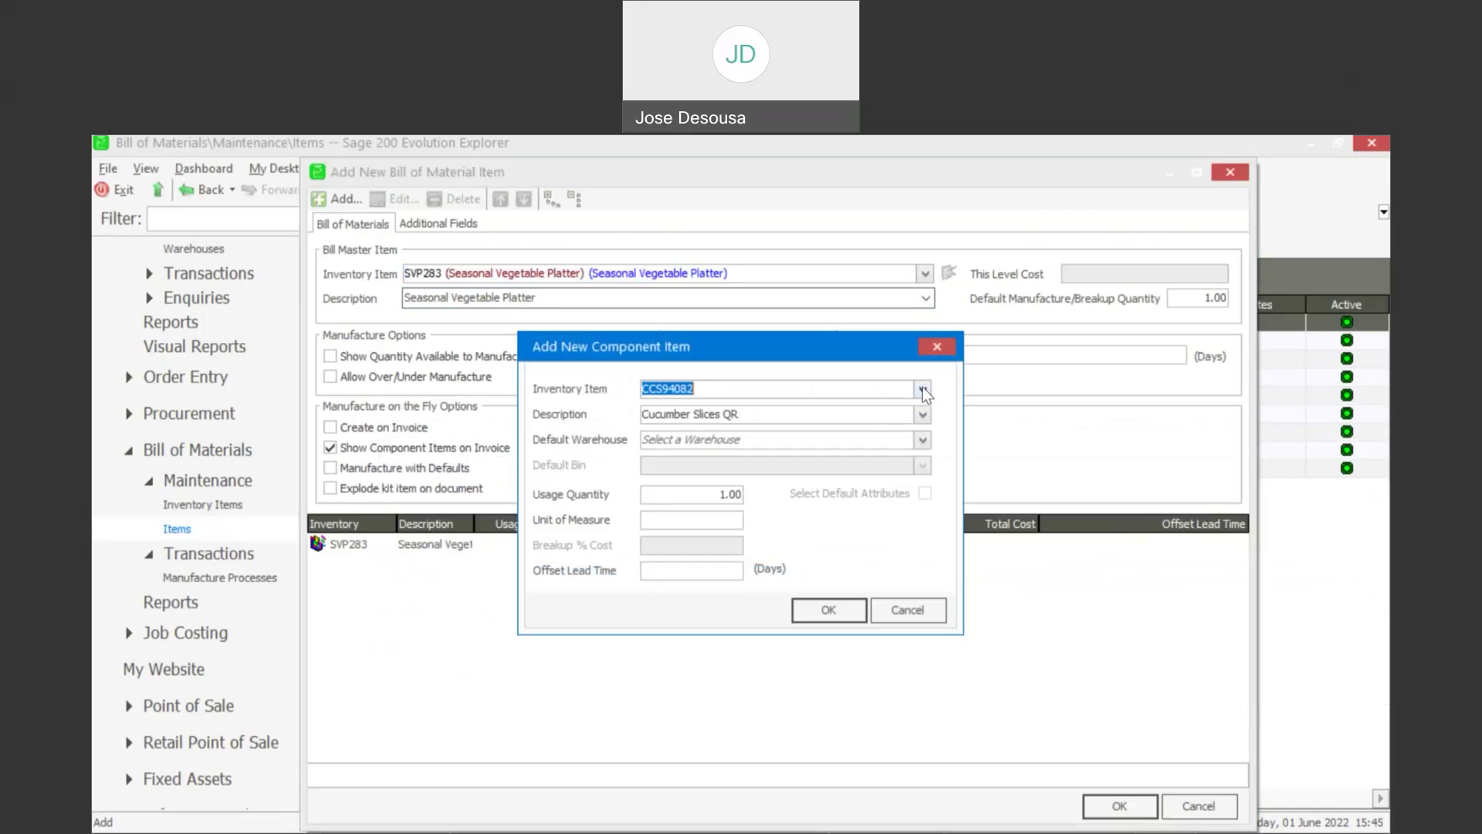
pyautogui.click(921, 440)
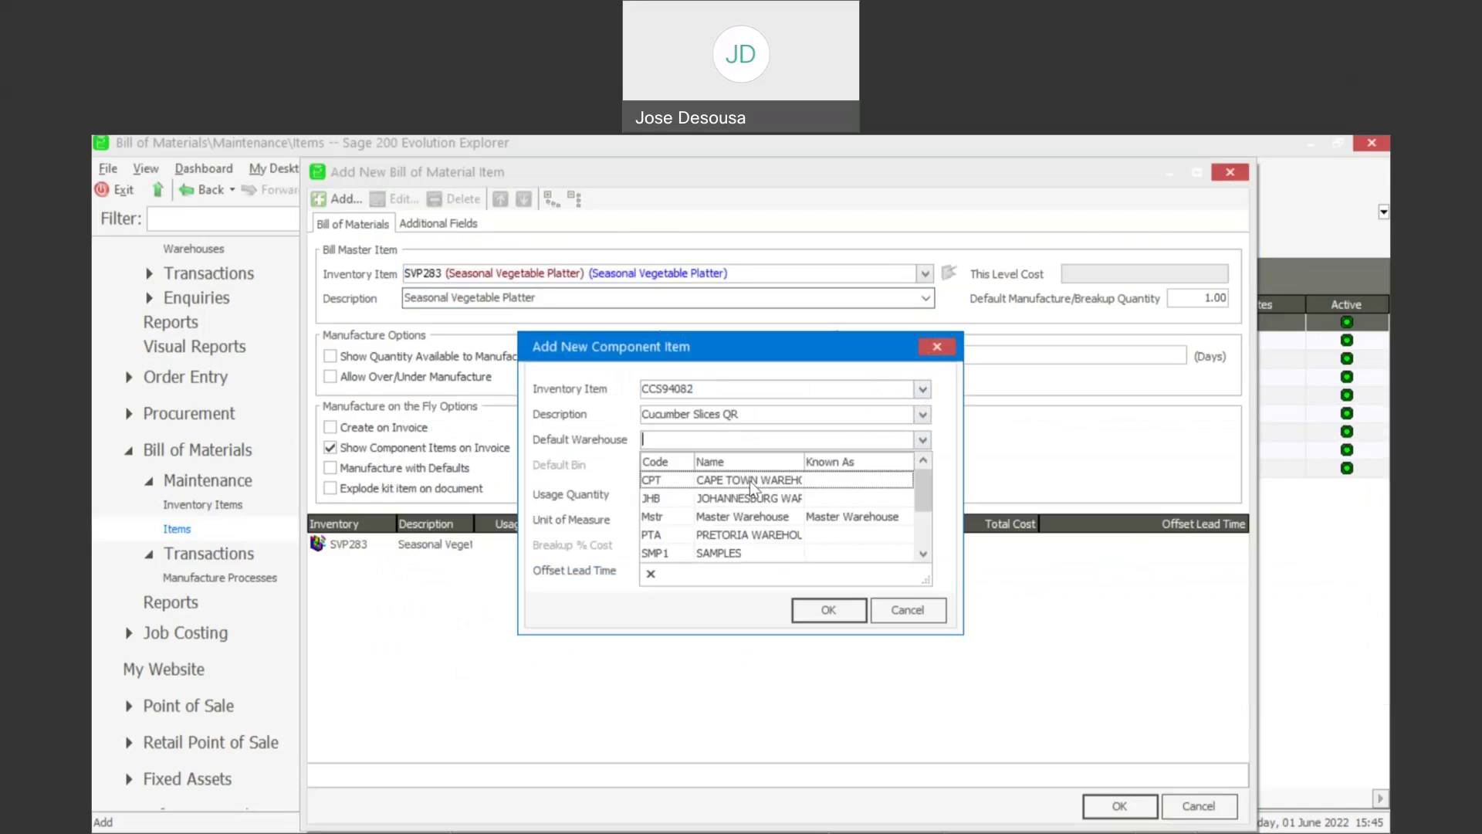
pyautogui.click(729, 515)
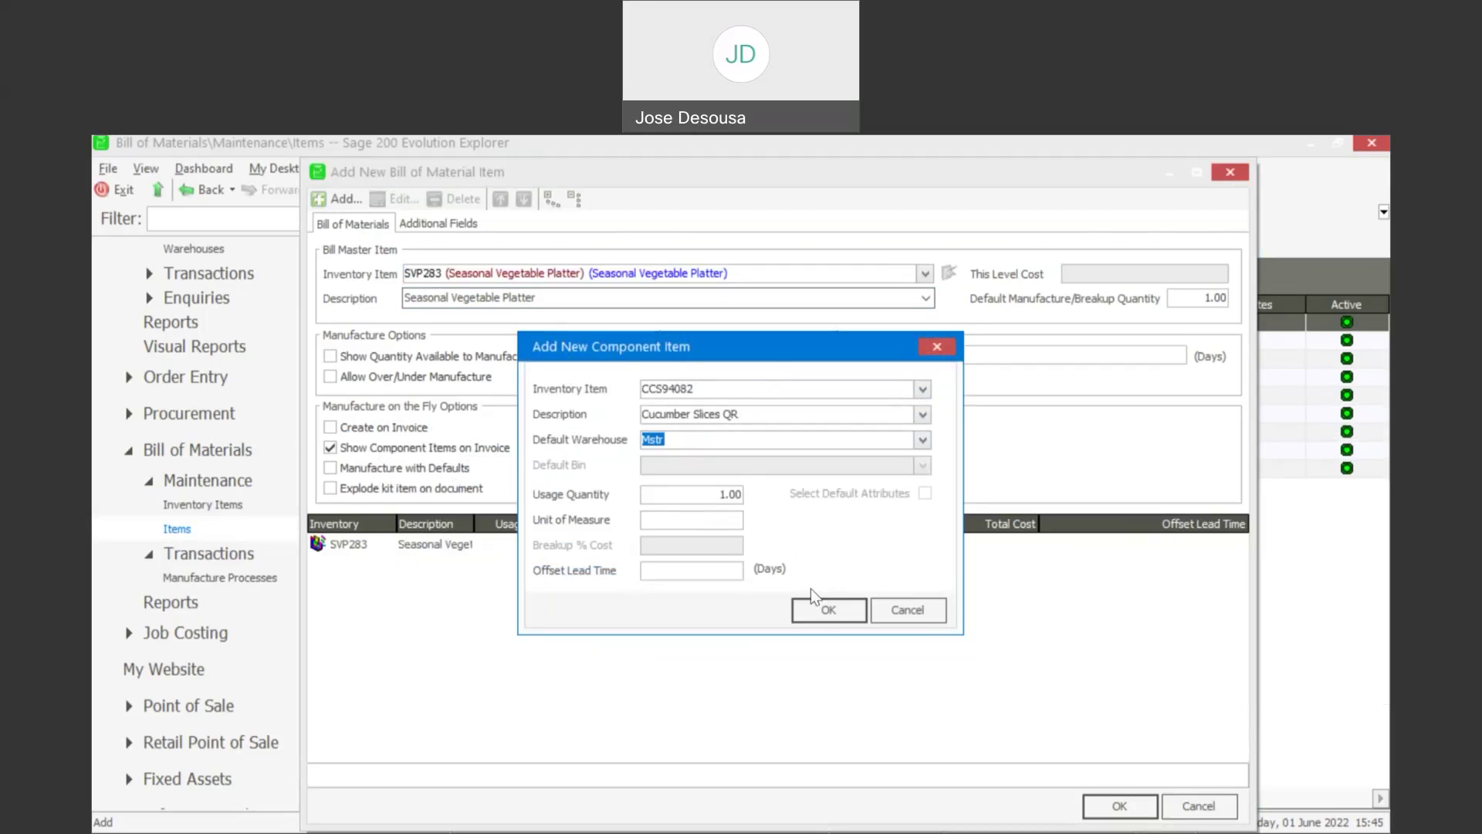
pyautogui.click(823, 608)
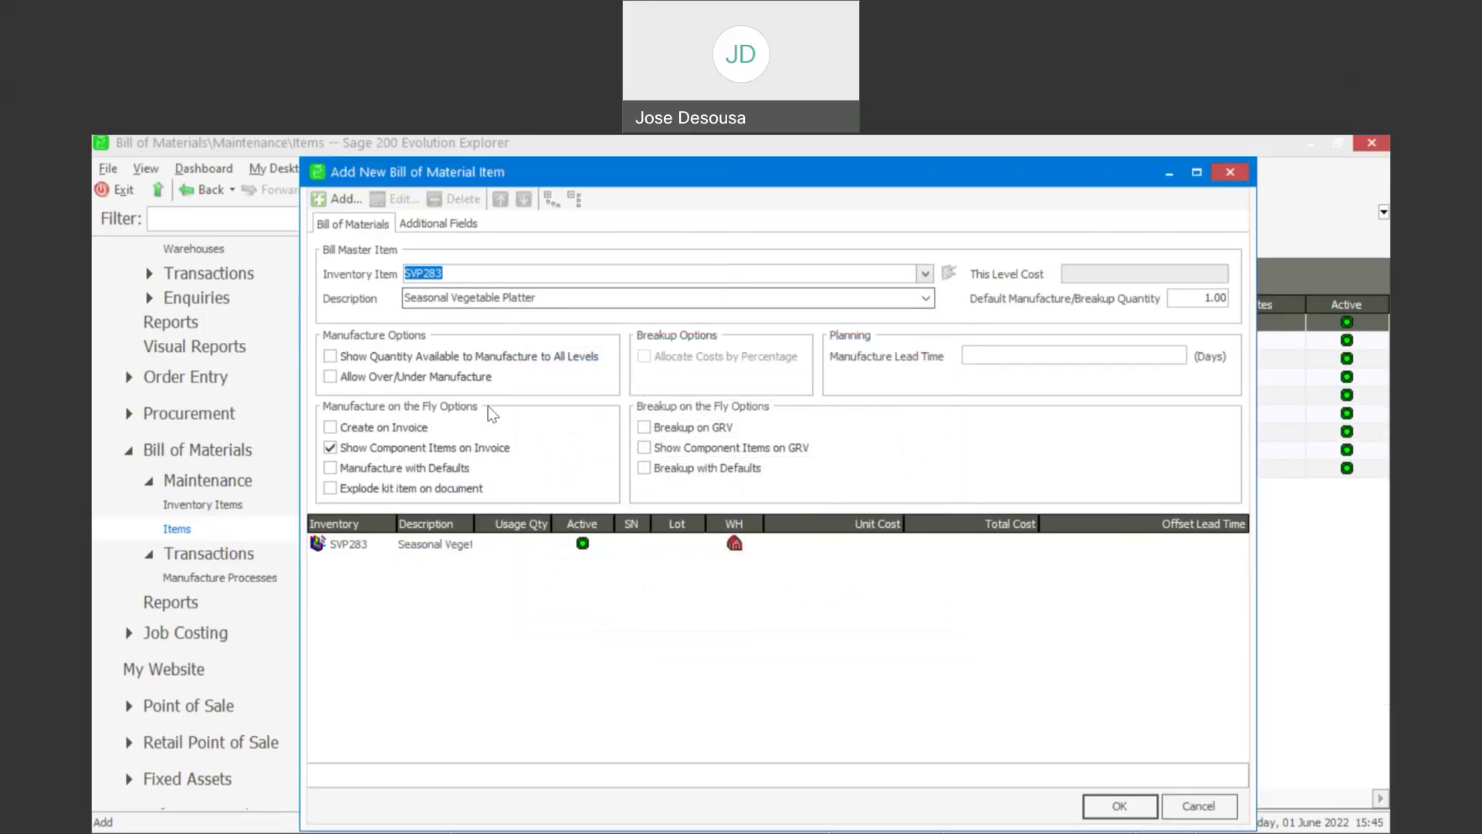
# Add CTO9762 Cherry Tomato Pod from the Master Warehouse as the second component
pyautogui.click(347, 200)
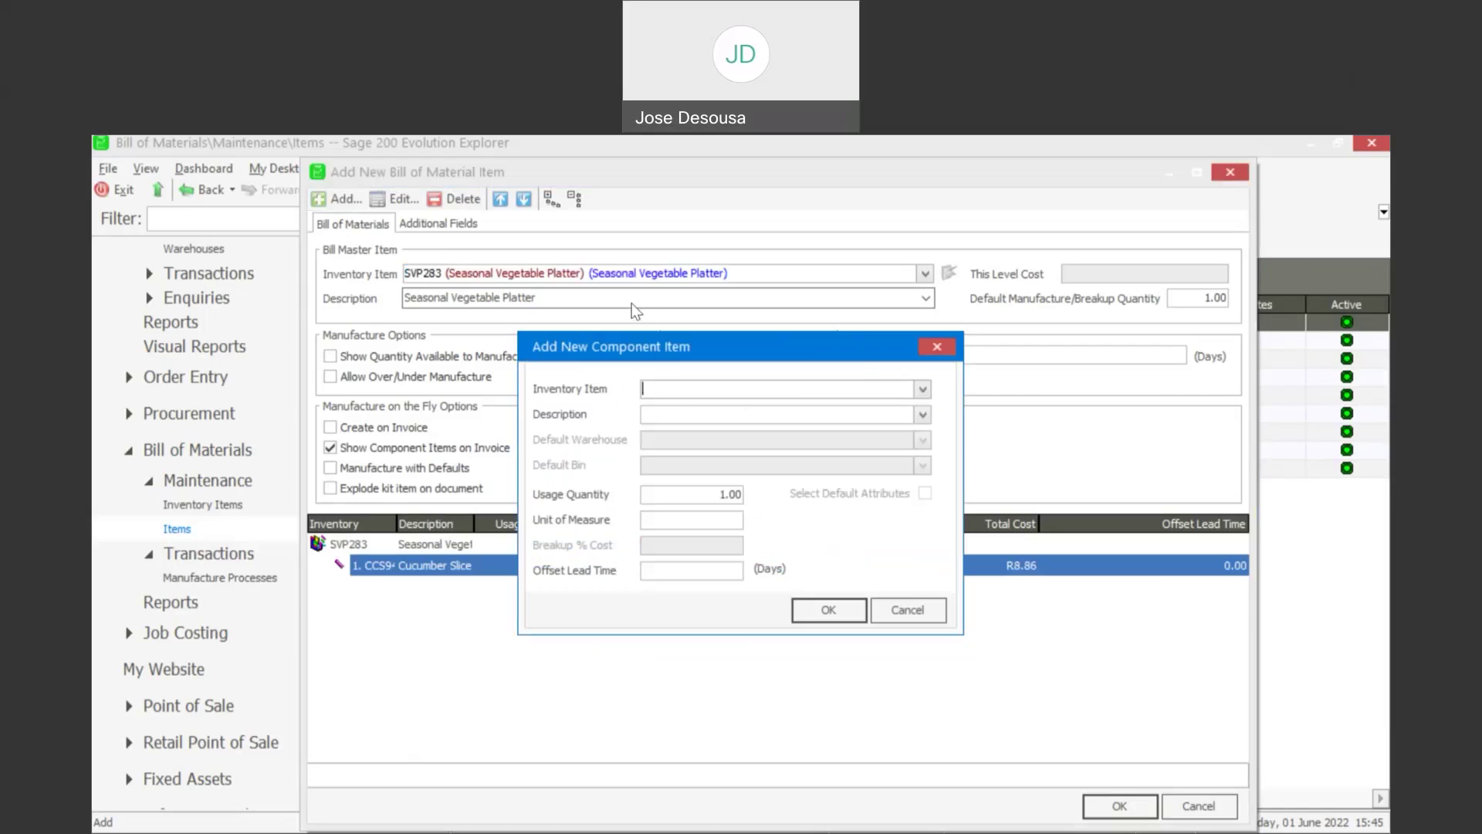
pyautogui.click(923, 389)
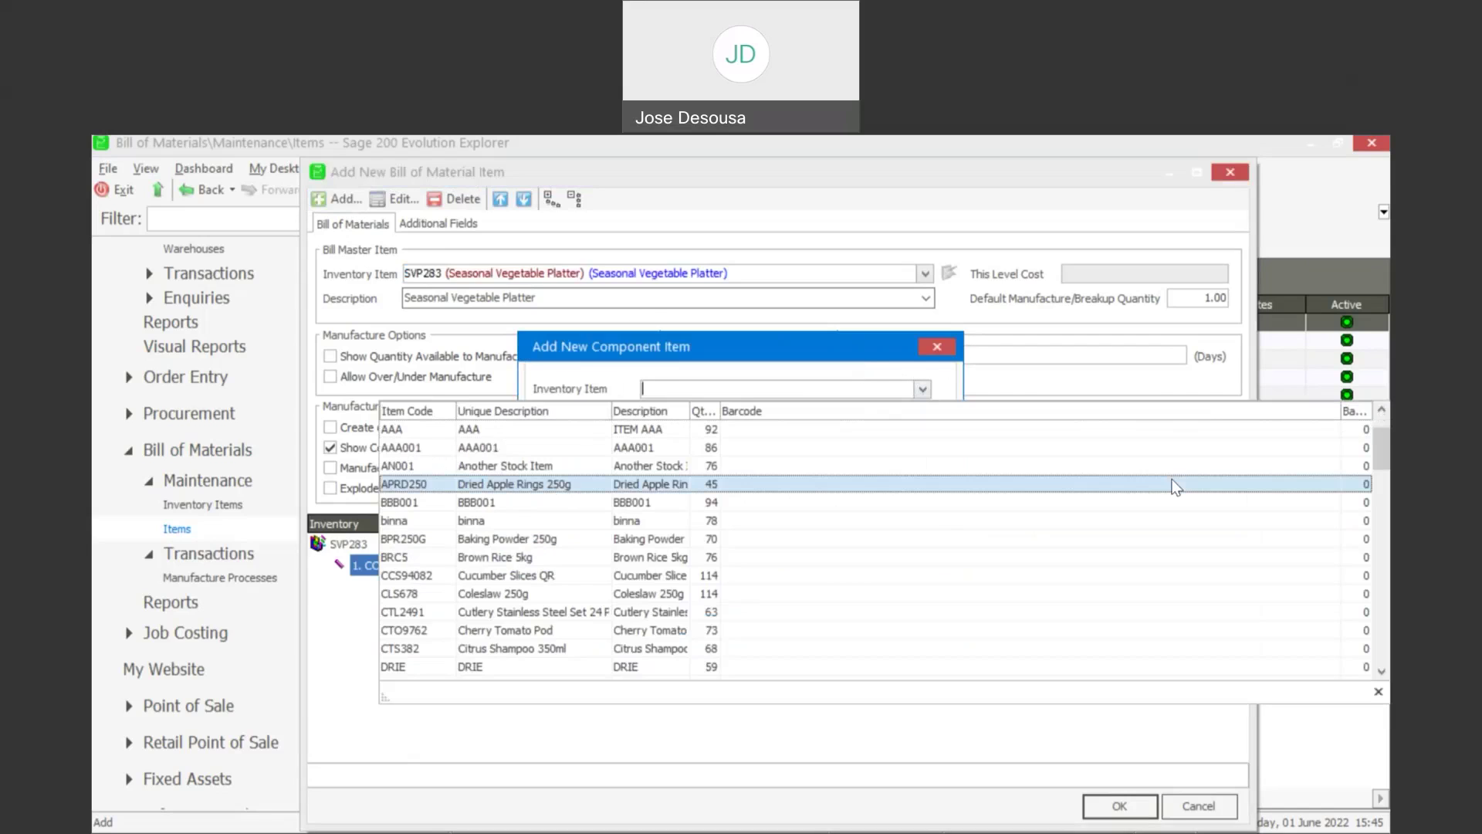
pyautogui.click(675, 629)
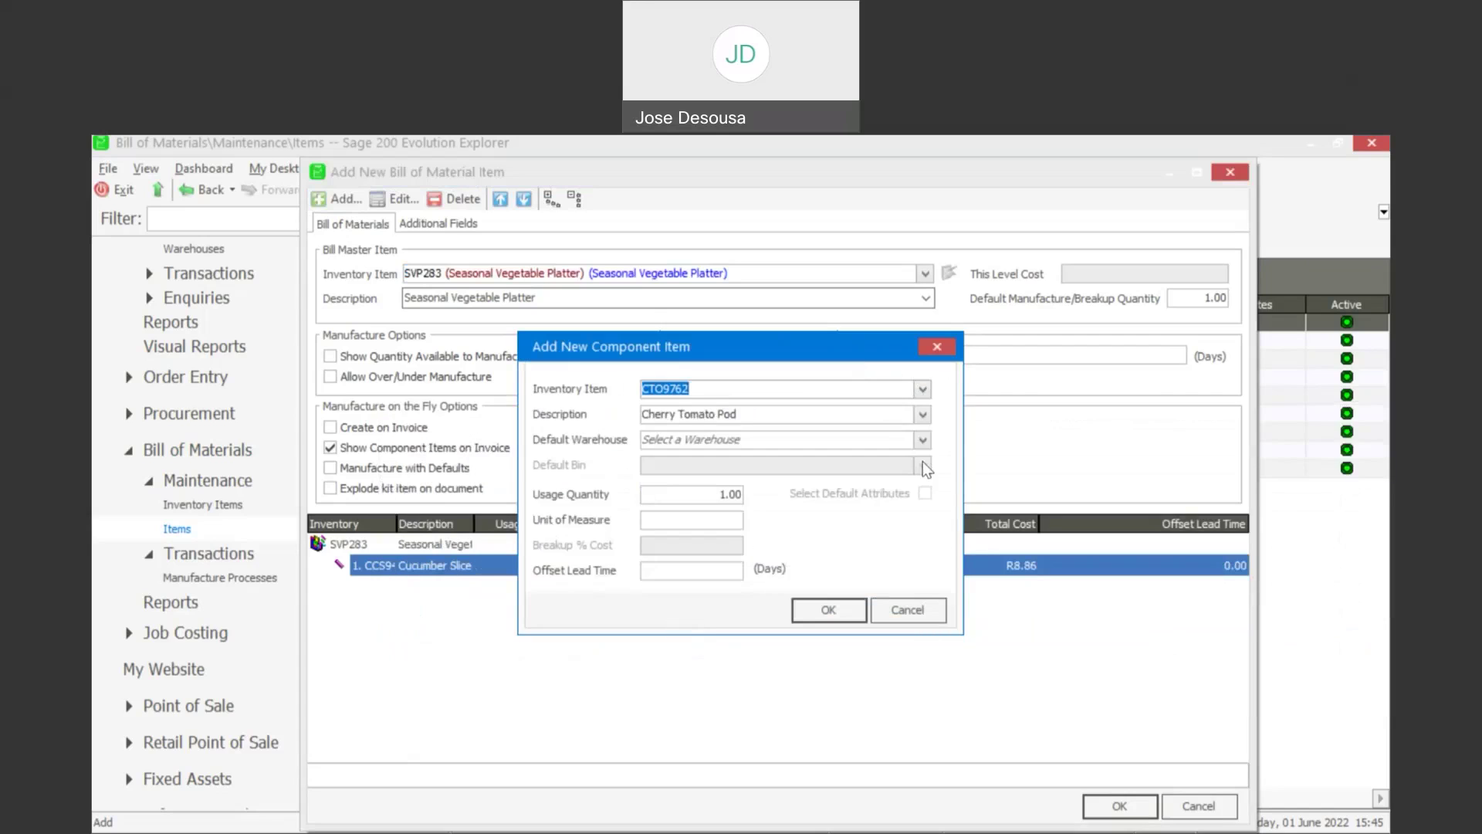
pyautogui.click(923, 440)
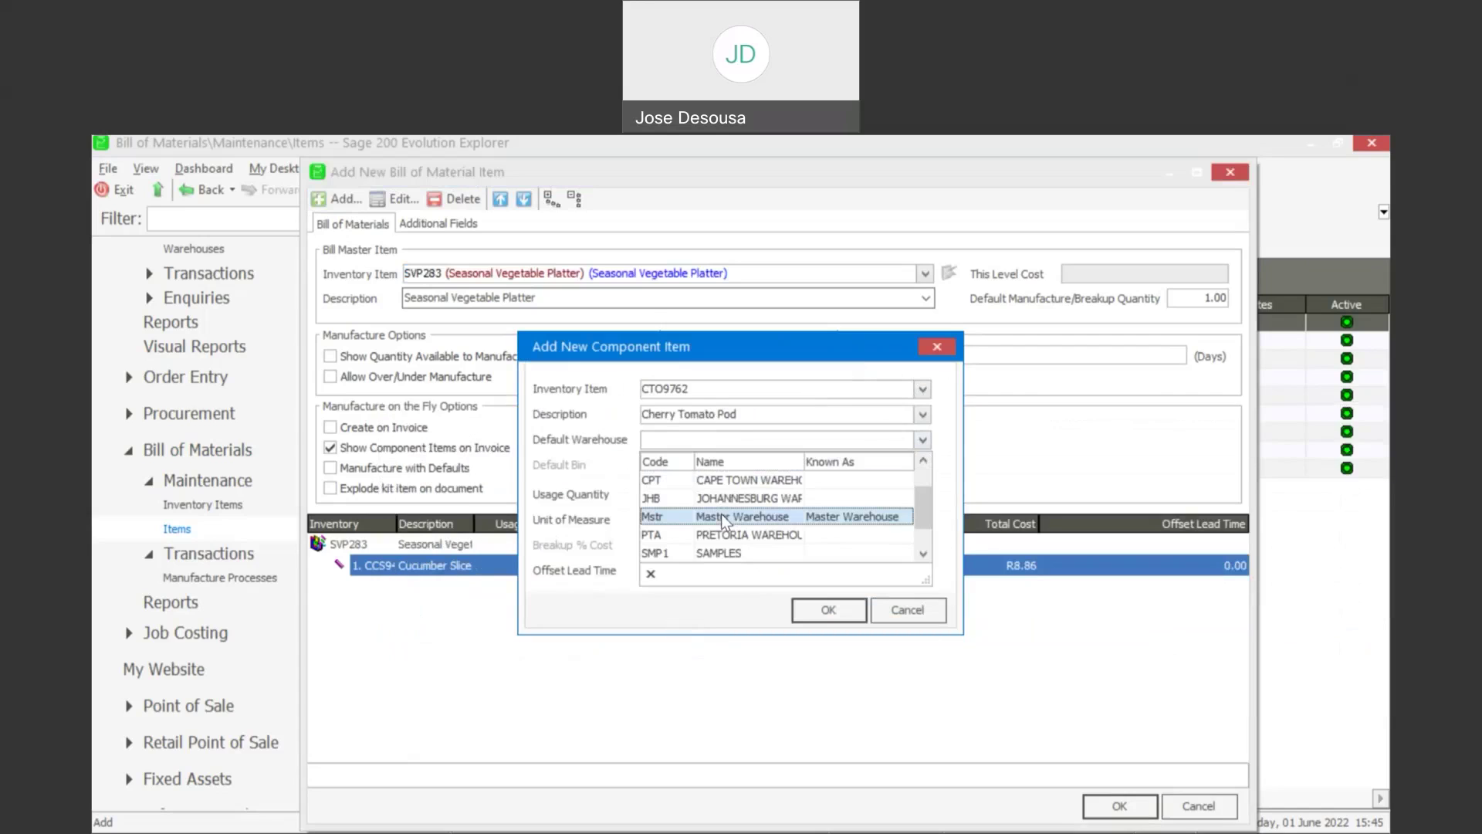
pyautogui.click(721, 512)
pyautogui.click(799, 603)
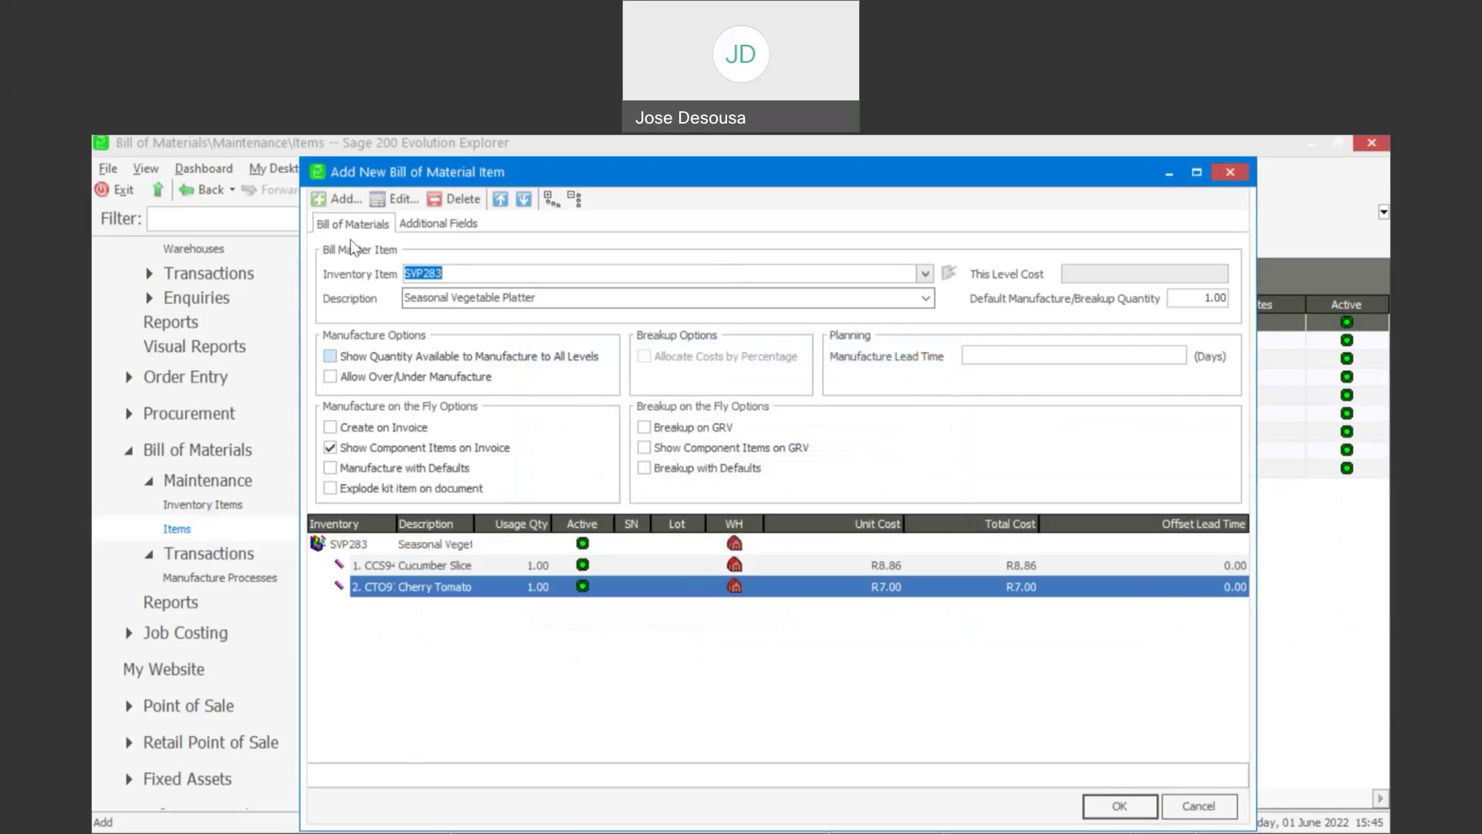
# Add DSG8734 Herbal Dressing from the Mstr warehouse as the third component
pyautogui.click(347, 204)
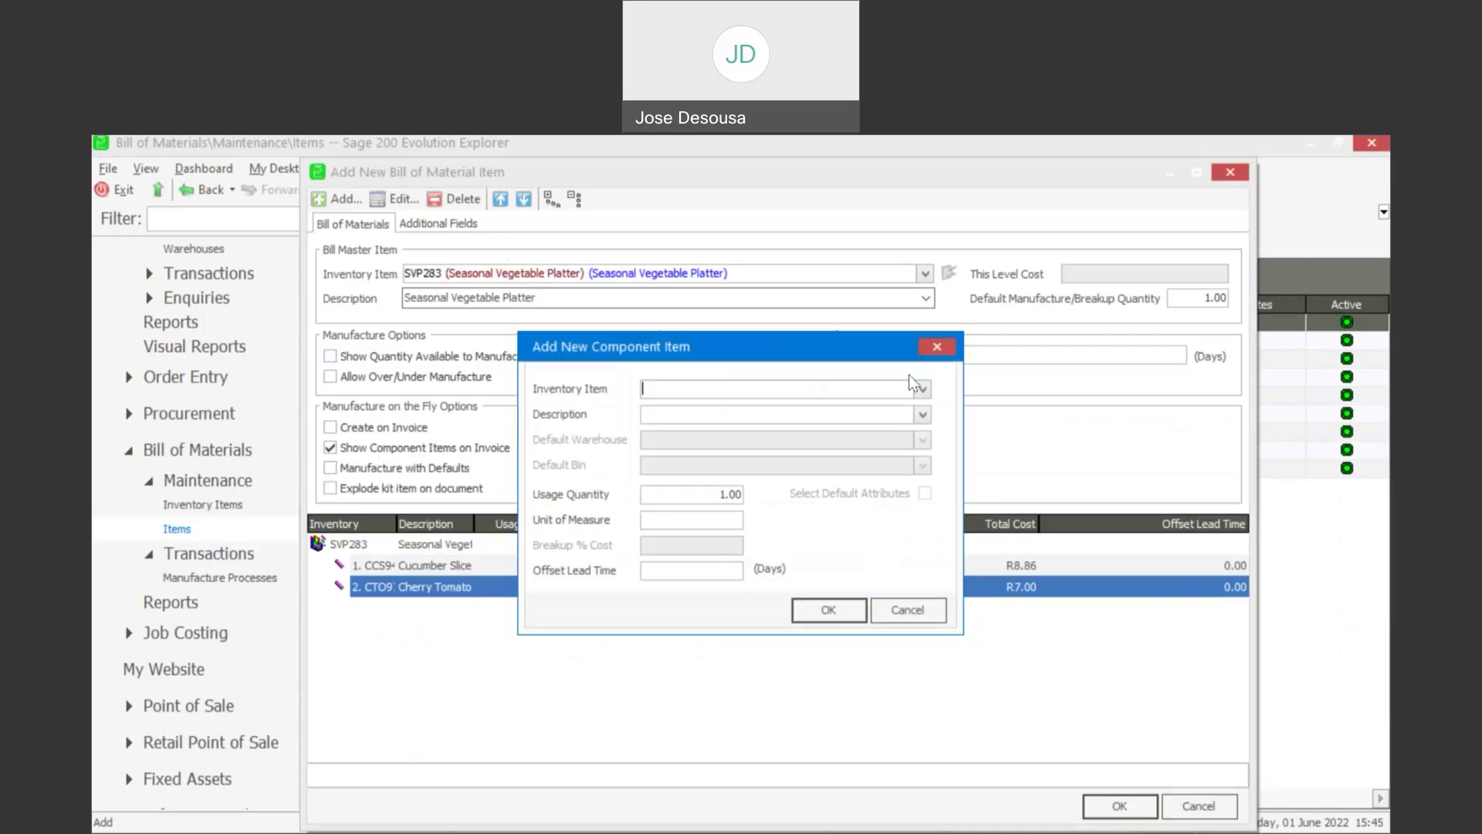
pyautogui.click(924, 390)
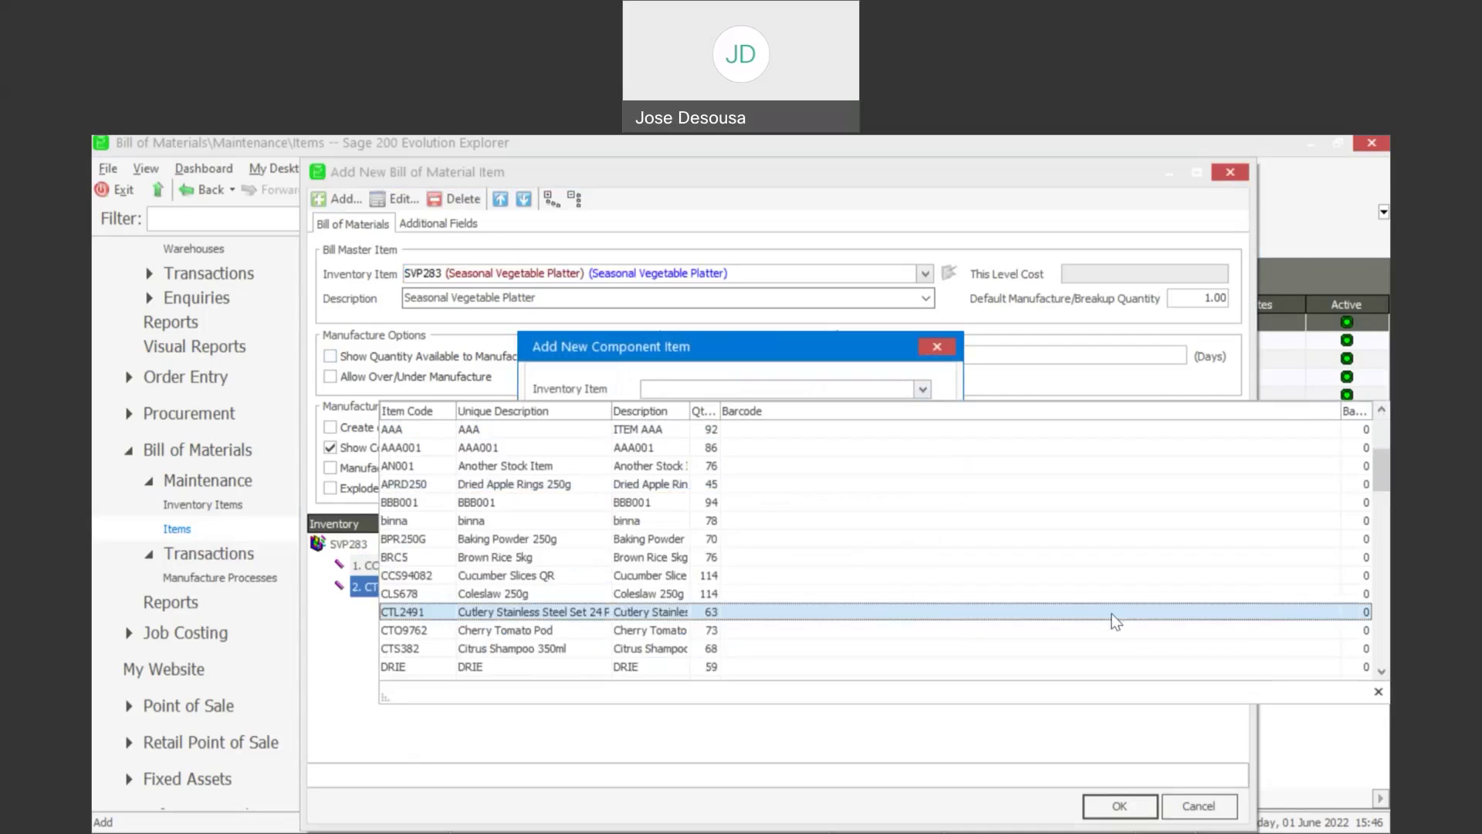
pyautogui.click(1381, 671)
pyautogui.click(1381, 671)
pyautogui.click(1381, 671)
pyautogui.click(1381, 671)
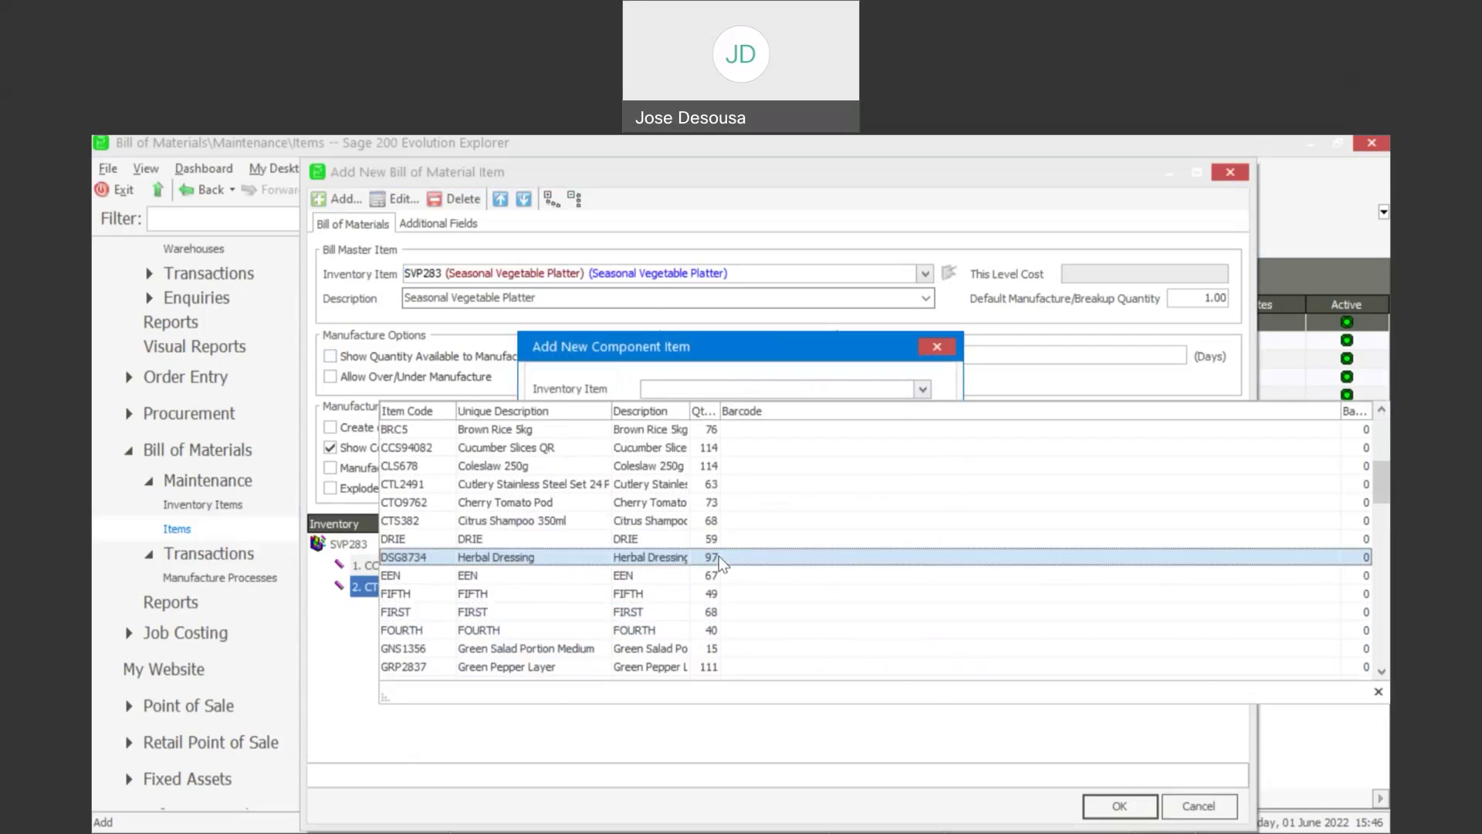
pyautogui.click(720, 556)
pyautogui.click(922, 440)
pyautogui.click(707, 516)
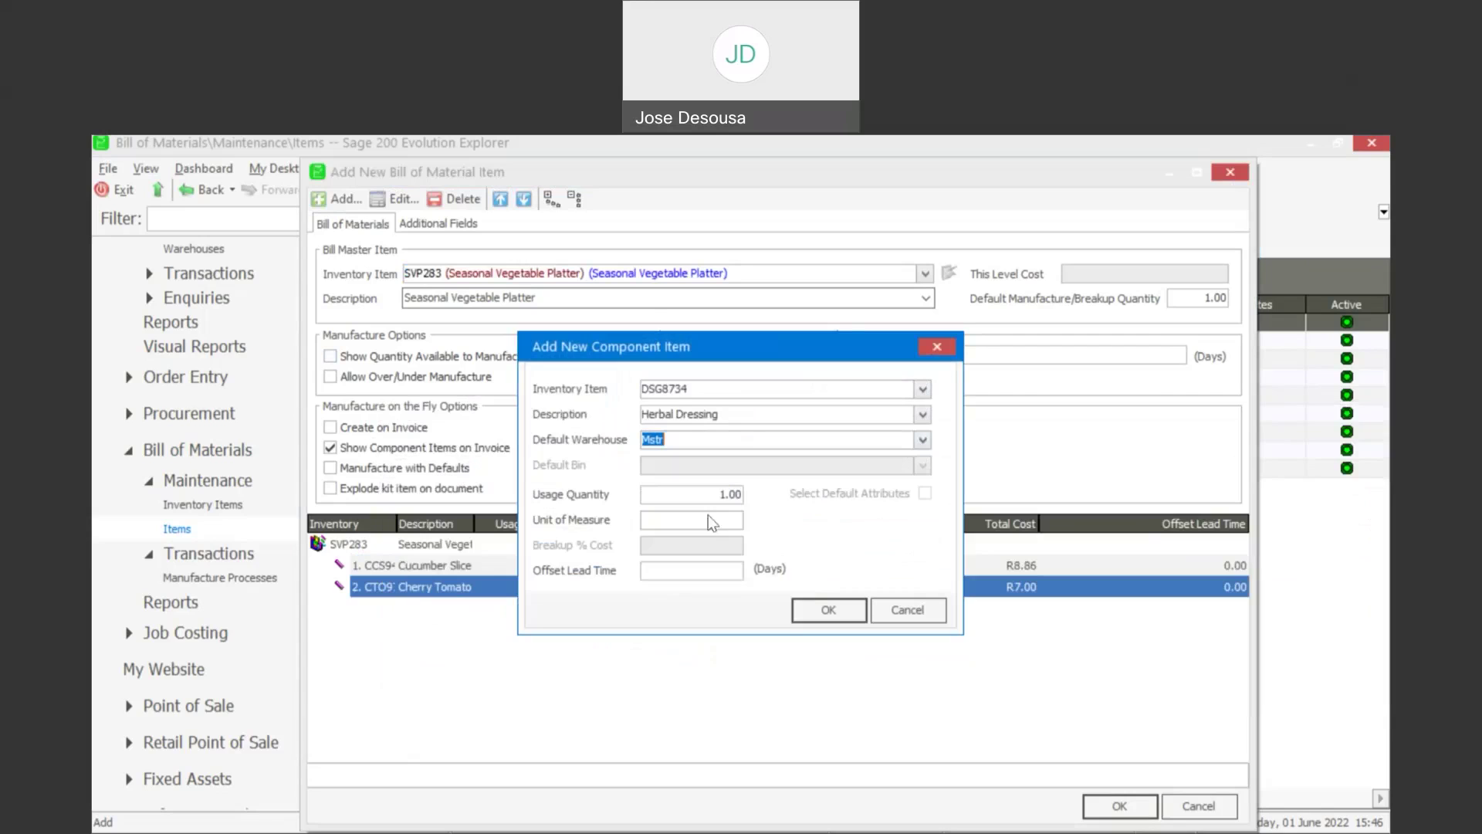
pyautogui.click(821, 609)
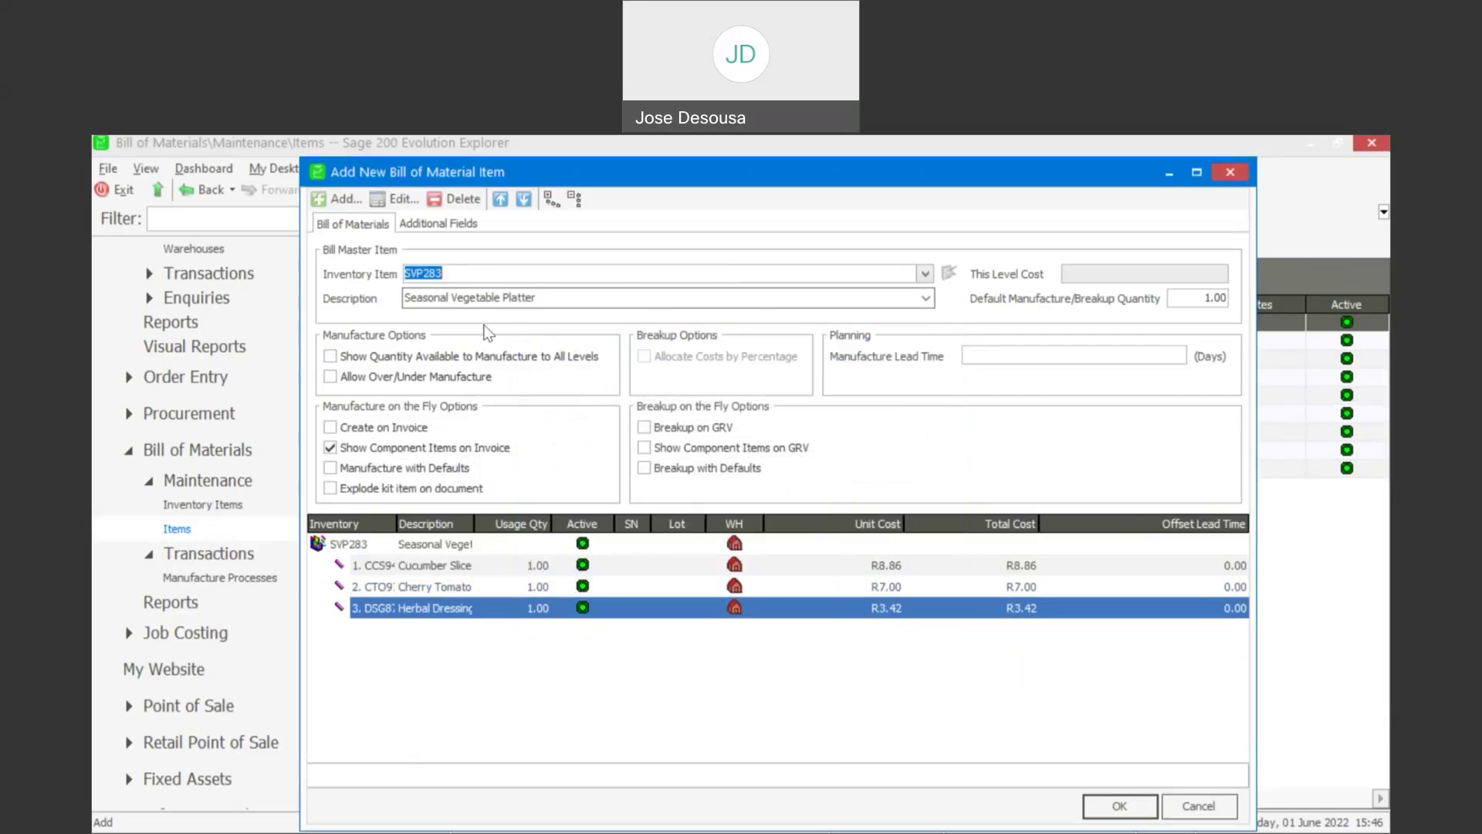
# Add GRP2837 Green Pepper Layer from the Master Warehouse, then auto-fit the Description column
pyautogui.click(347, 203)
pyautogui.click(922, 390)
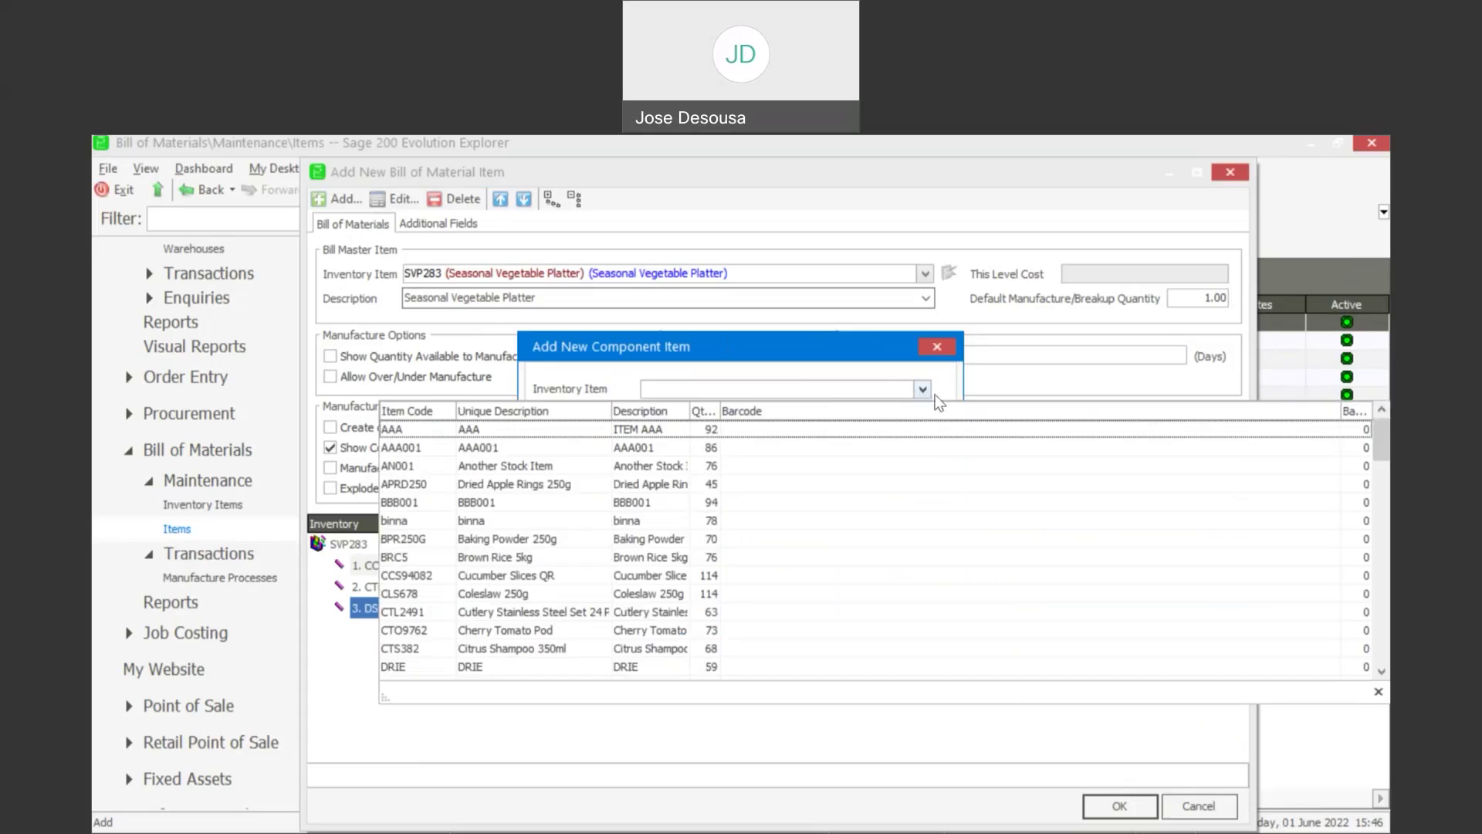
pyautogui.scroll(-5, 1385, 548)
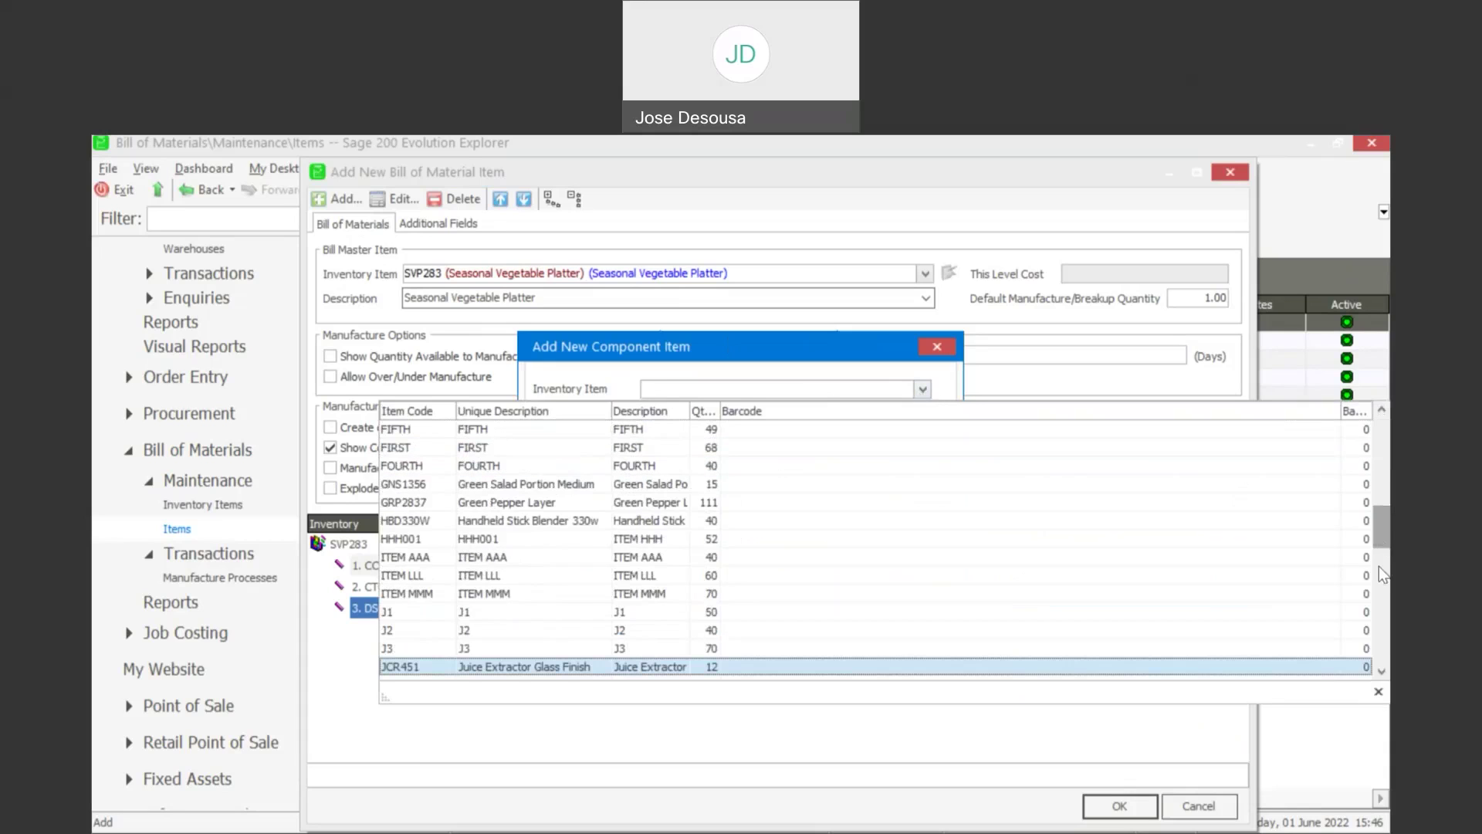
pyautogui.click(779, 502)
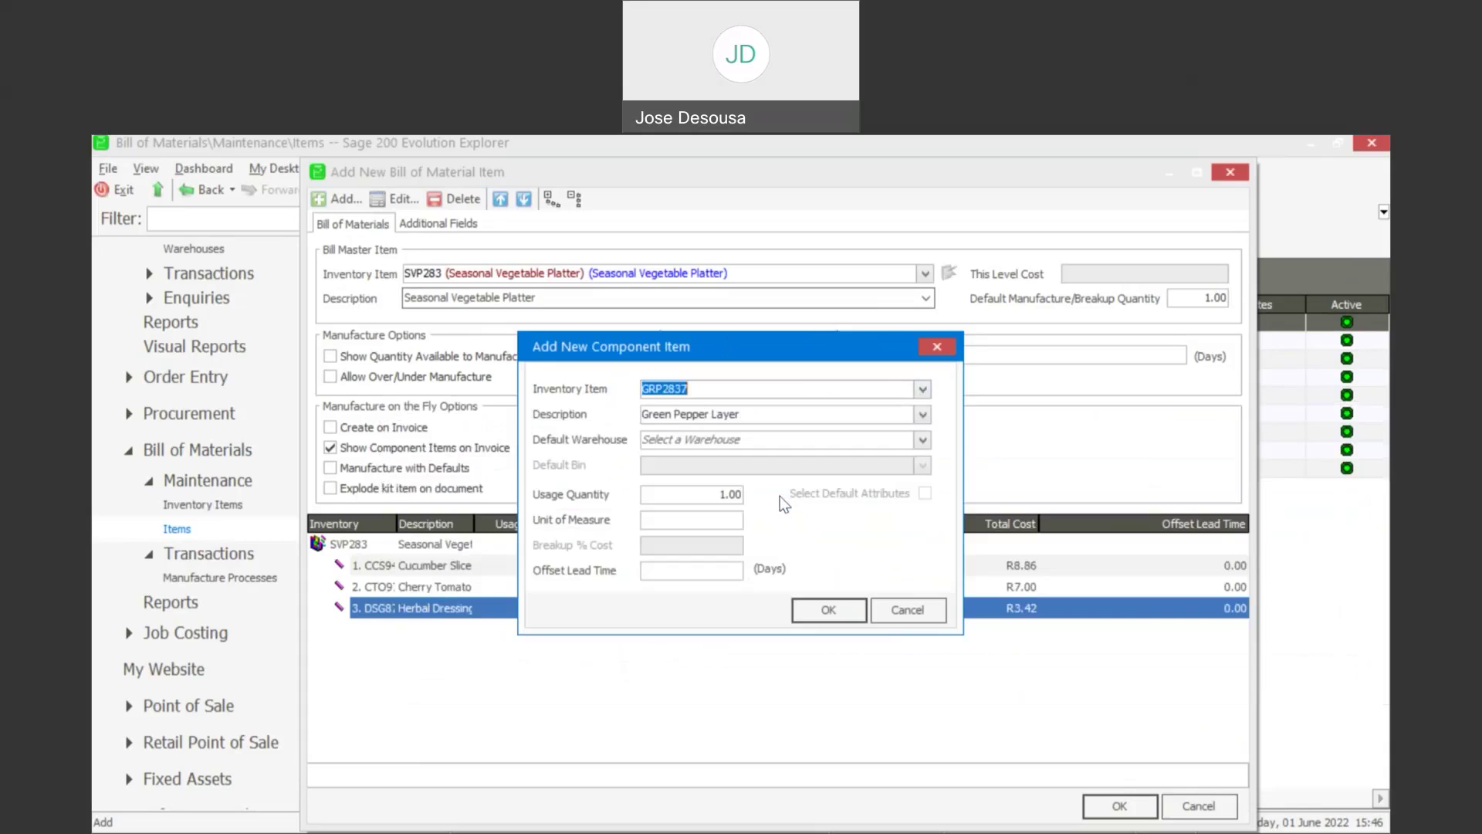
pyautogui.click(923, 440)
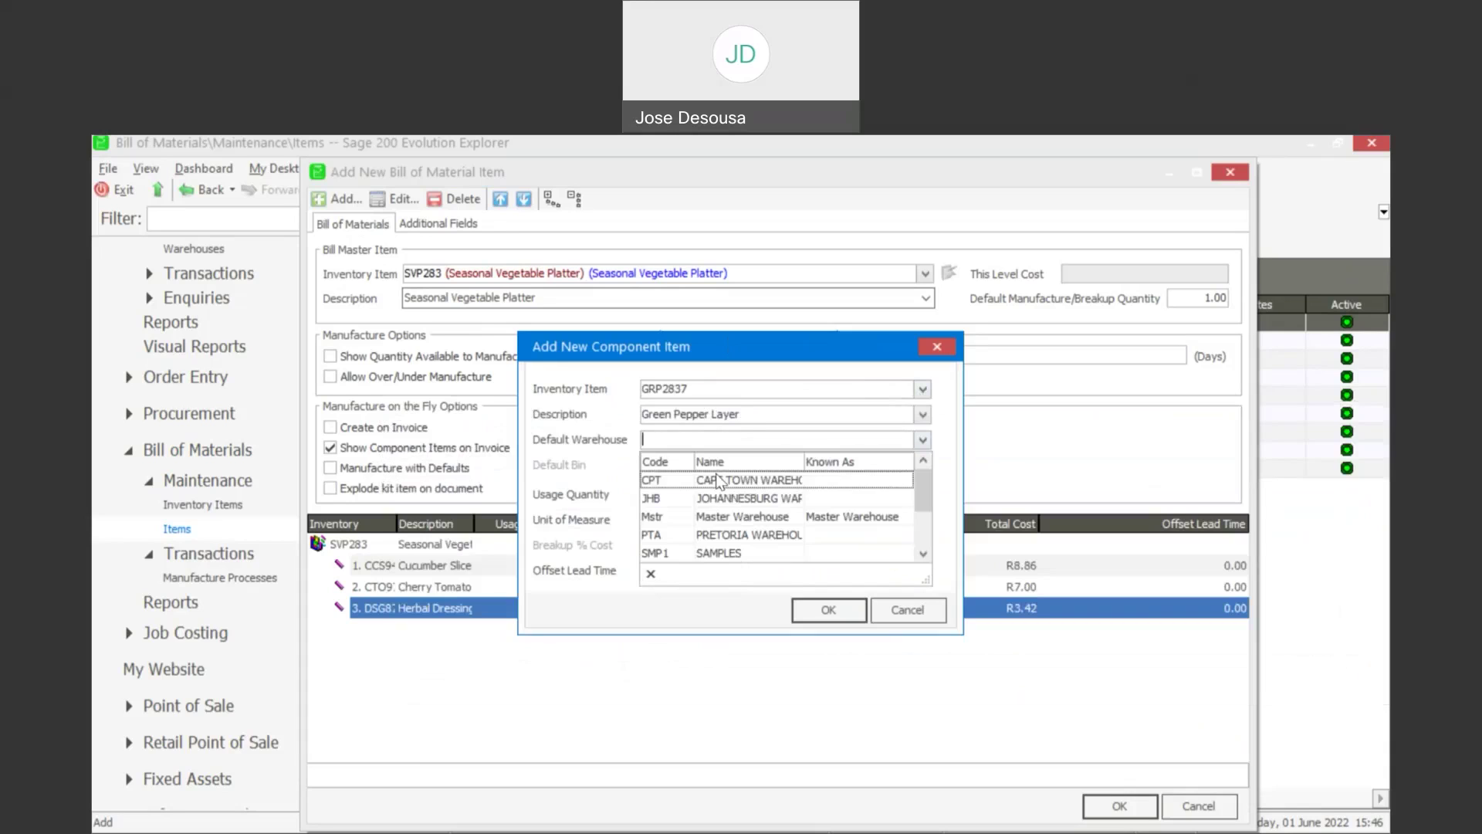
pyautogui.click(850, 511)
pyautogui.click(799, 609)
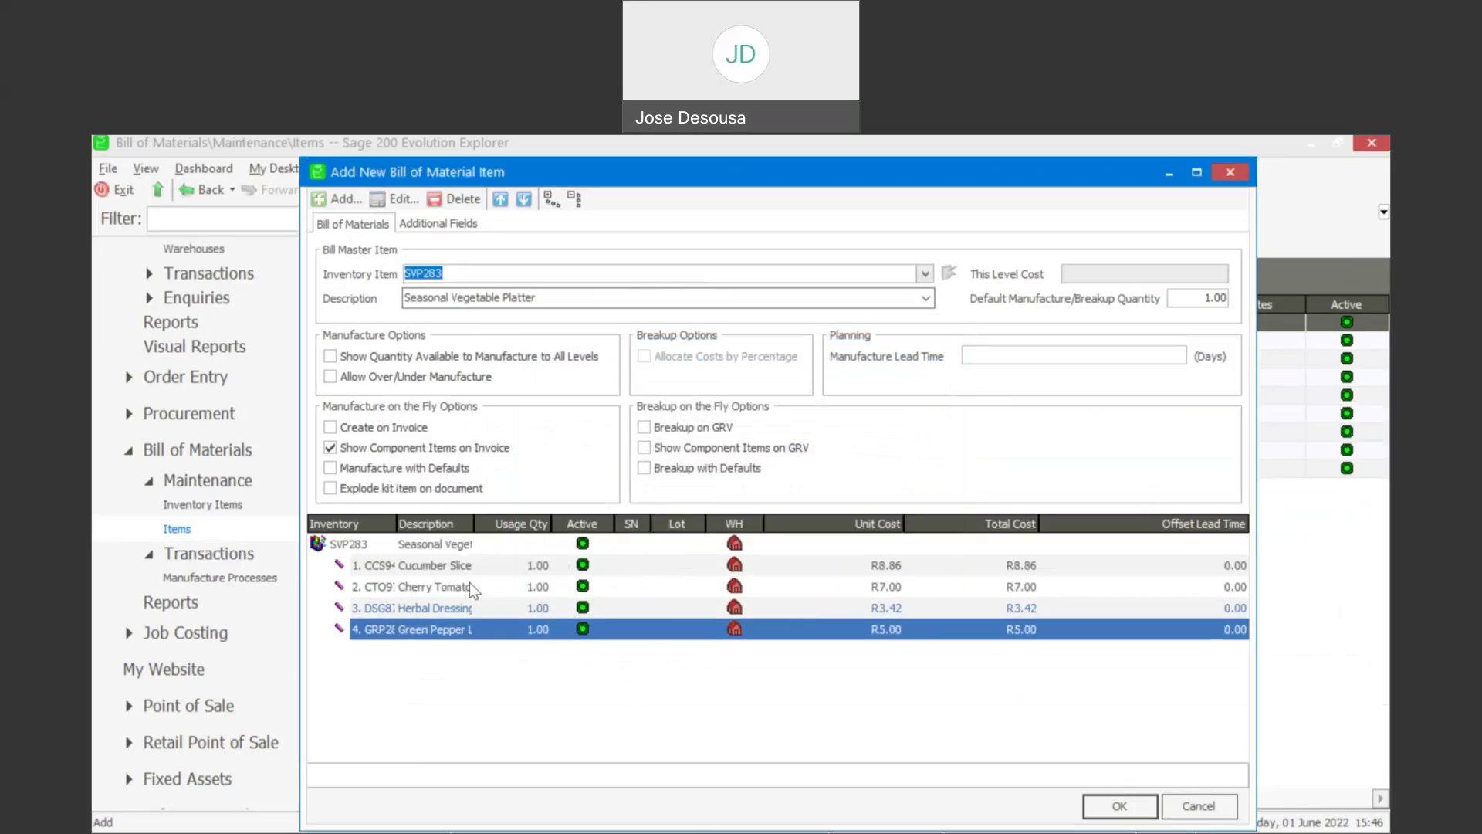
pyautogui.doubleClick(476, 520)
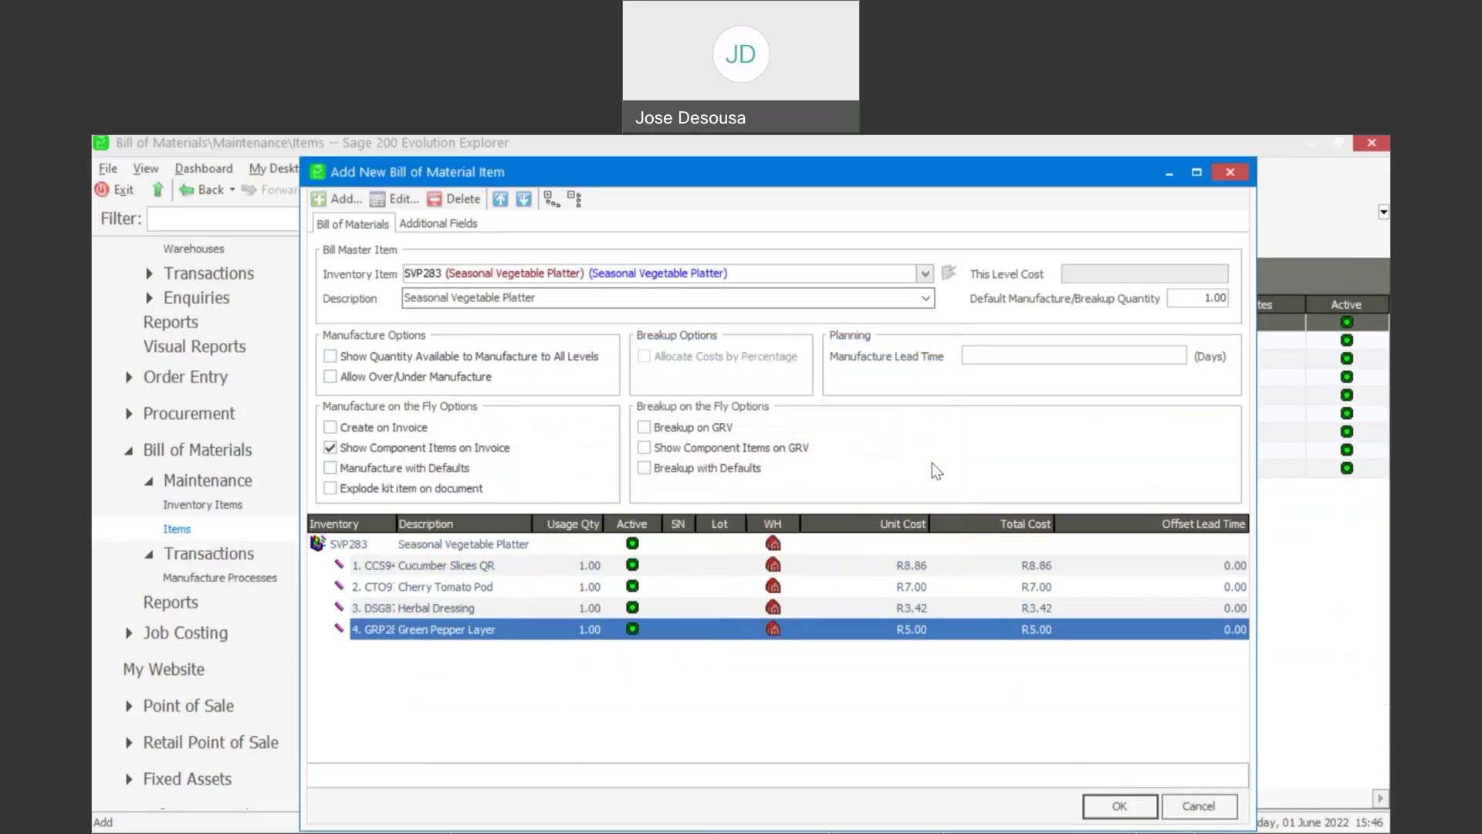
# Save the SVP283 bill and start a new process from the Manufacture Processes list
pyautogui.click(1107, 811)
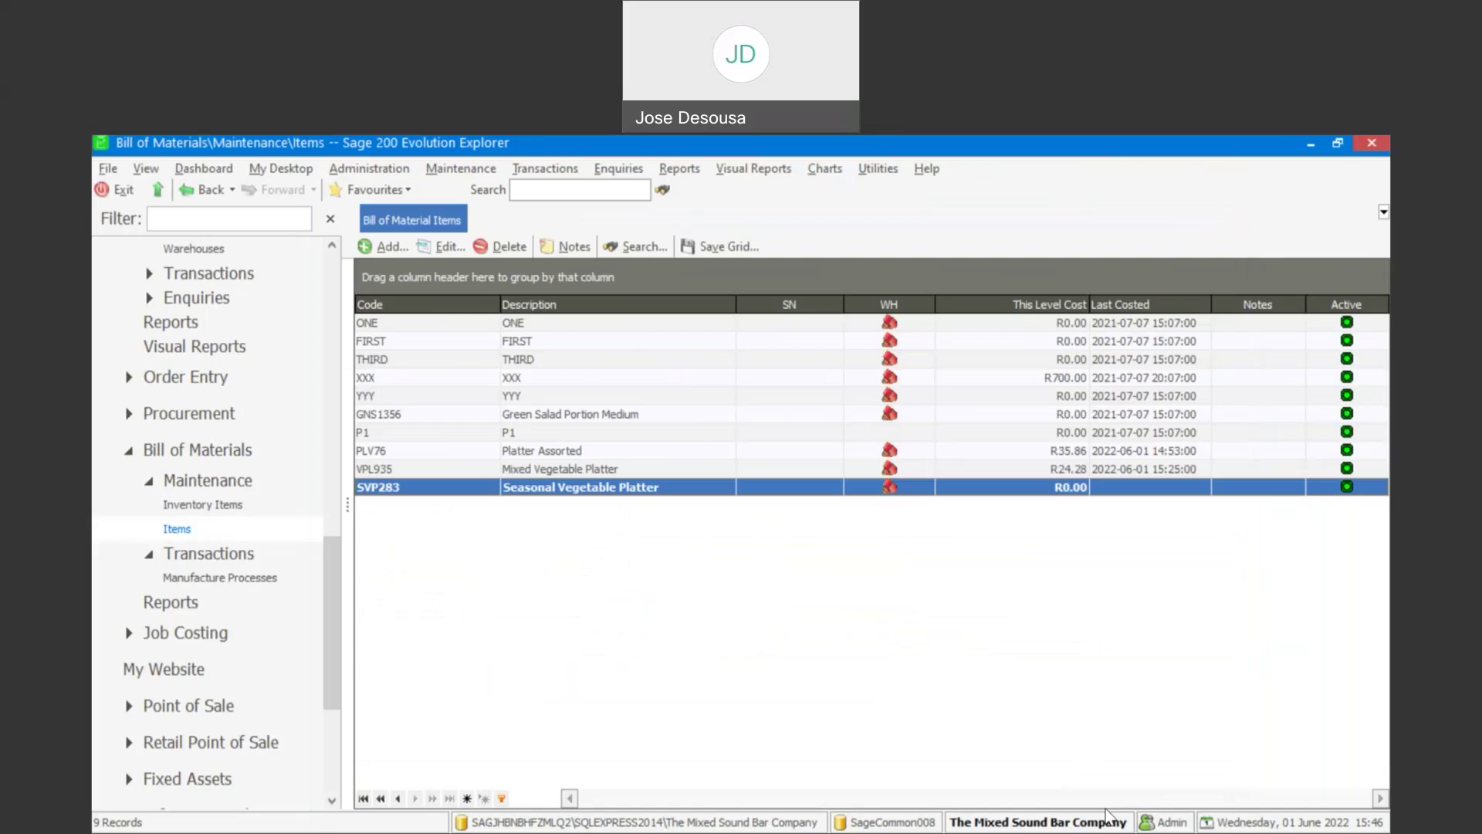
pyautogui.click(282, 579)
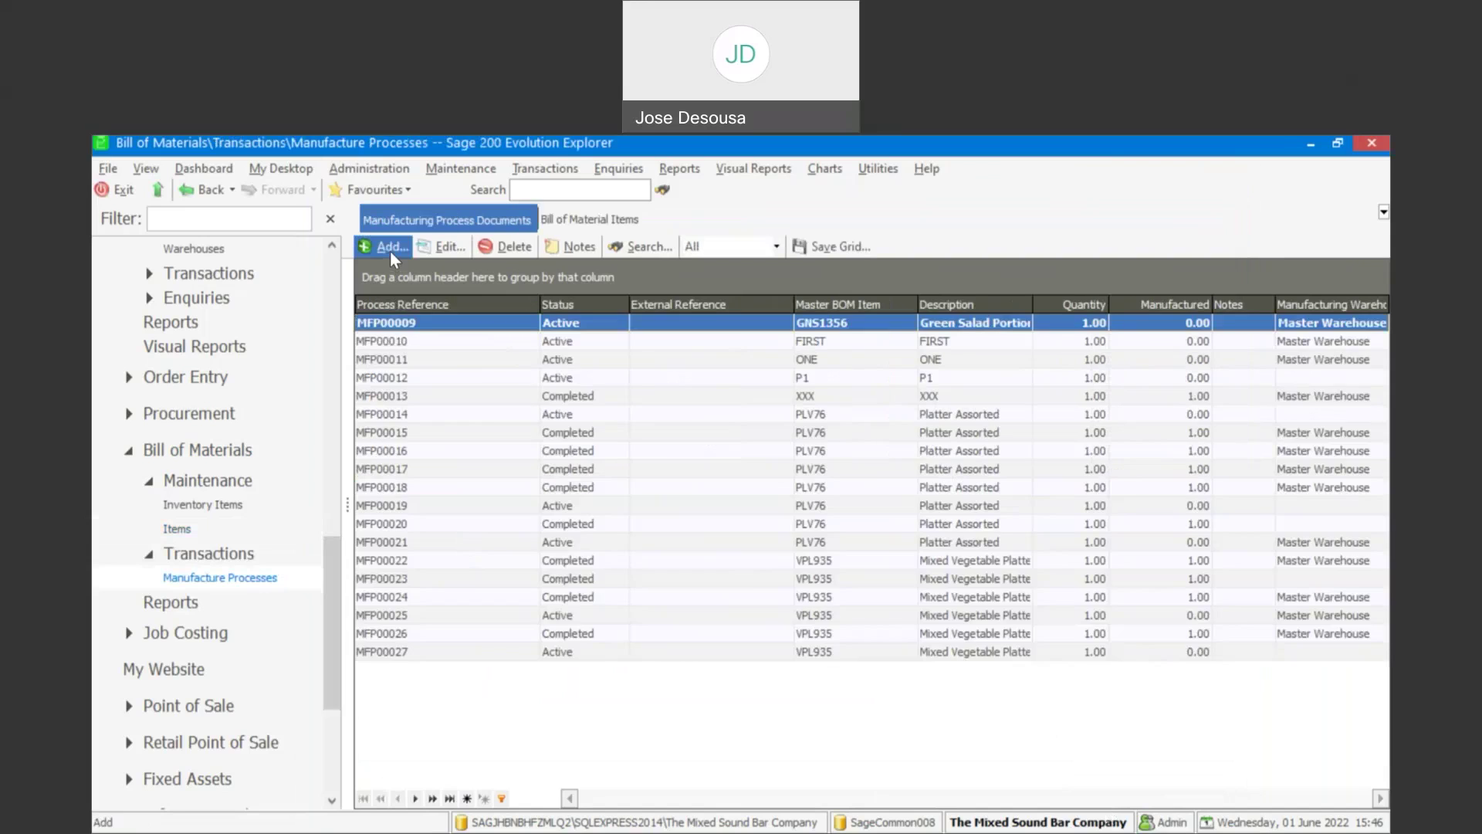
pyautogui.click(391, 250)
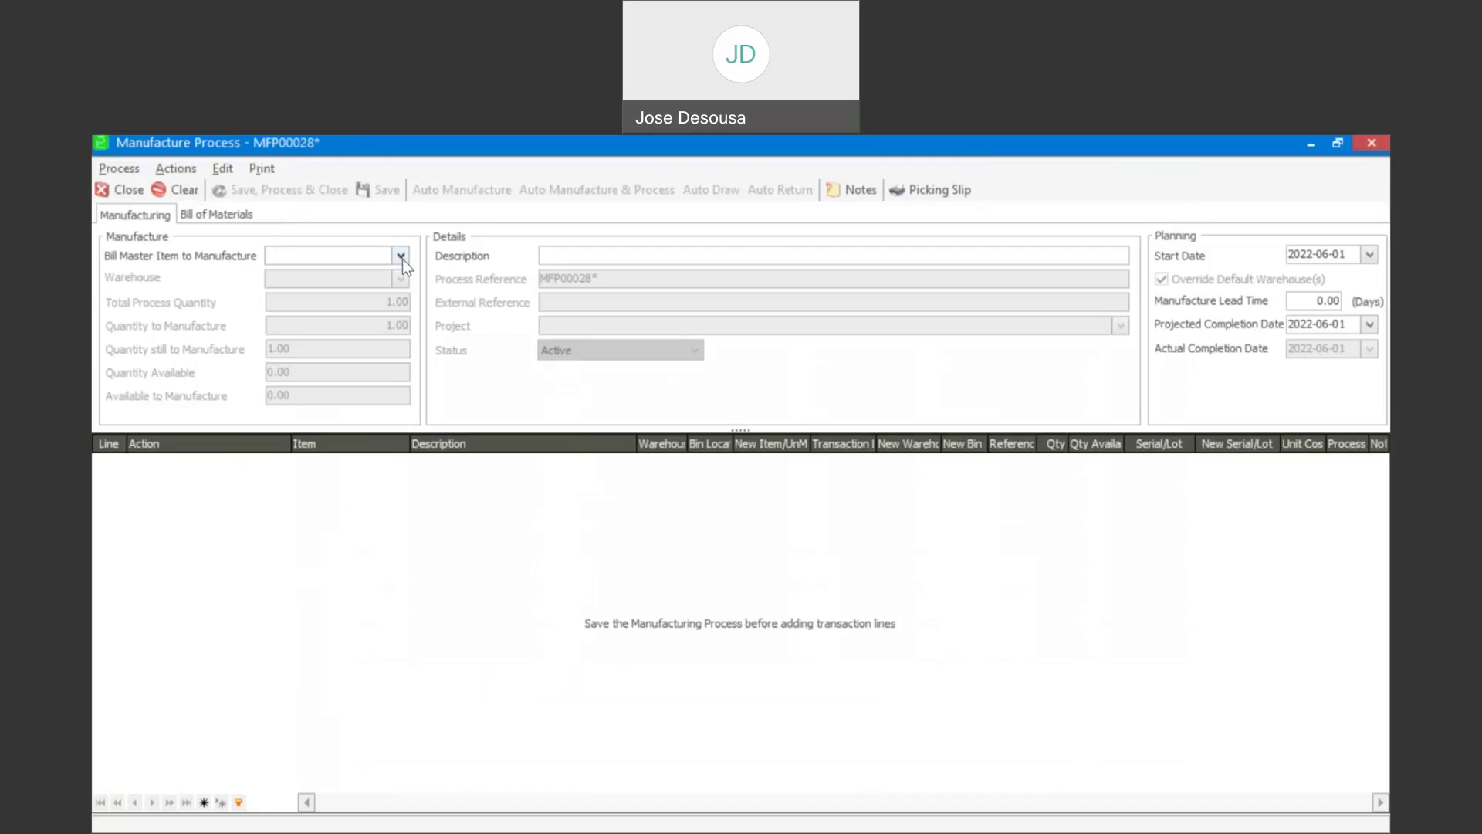
# Set MFP00028 to manufacture SVP283 Seasonal Vegetable Platter in the Mstr warehouse
pyautogui.click(402, 258)
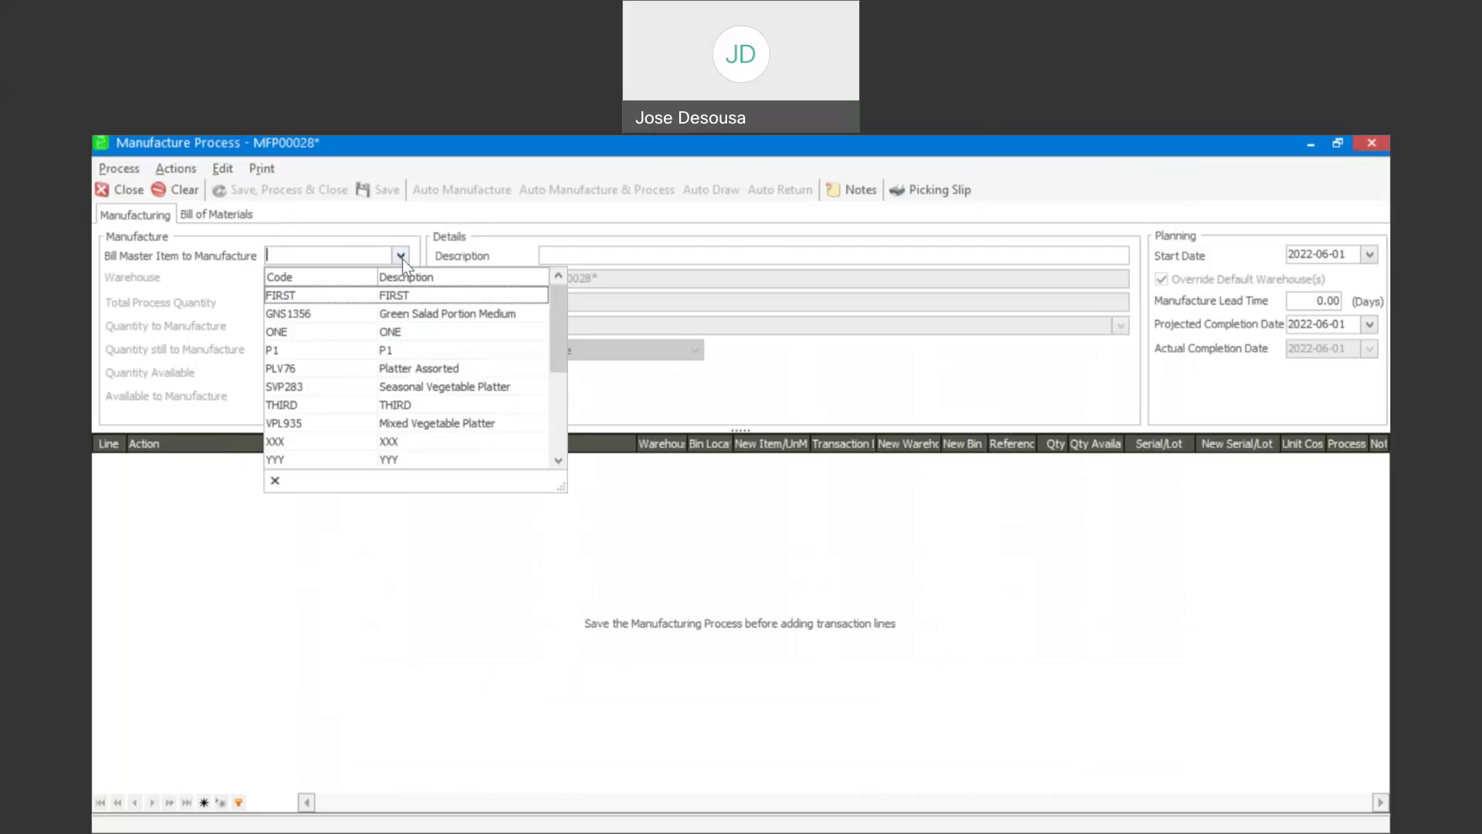
pyautogui.click(464, 394)
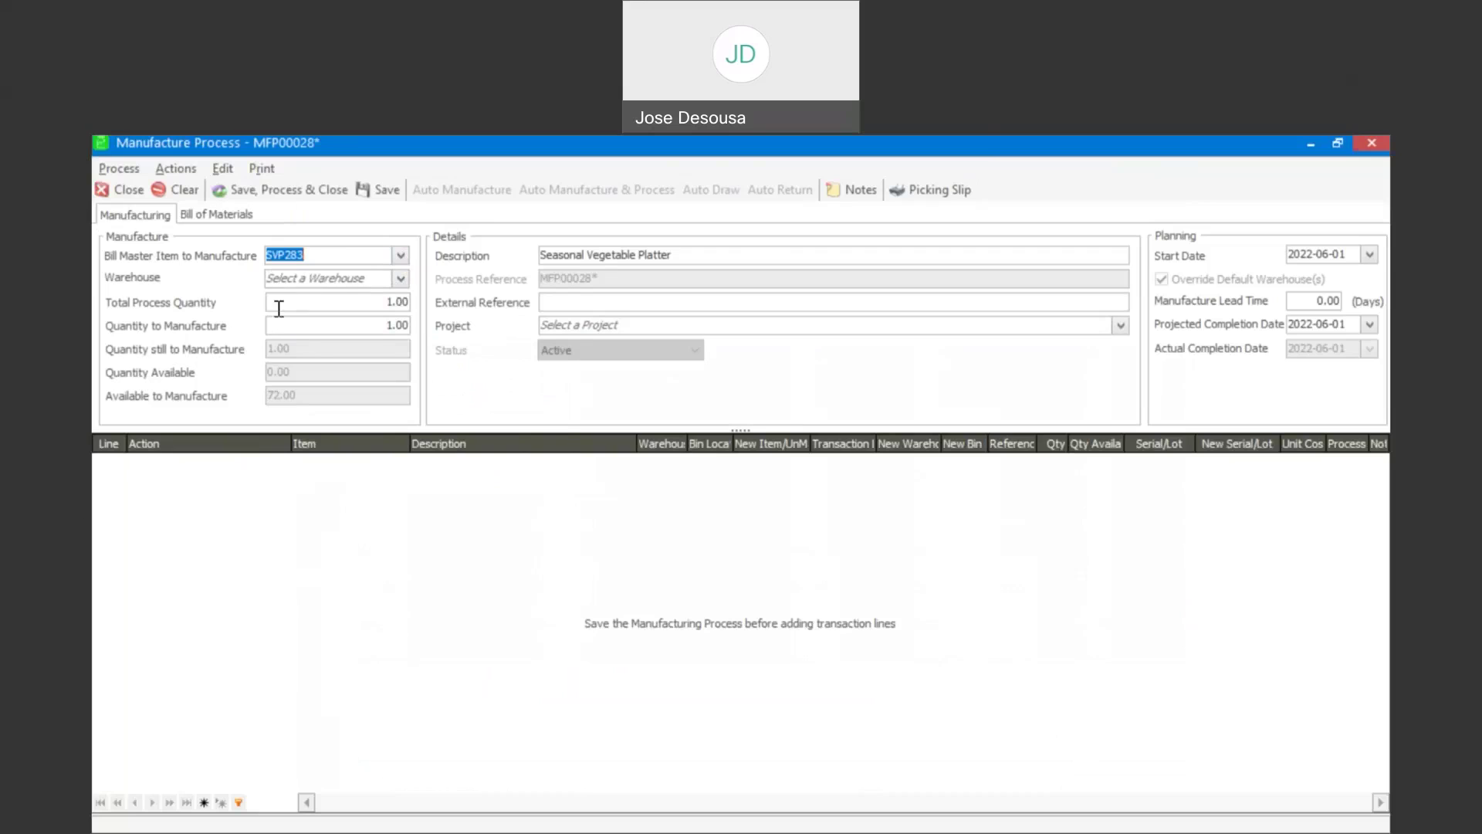
pyautogui.click(401, 279)
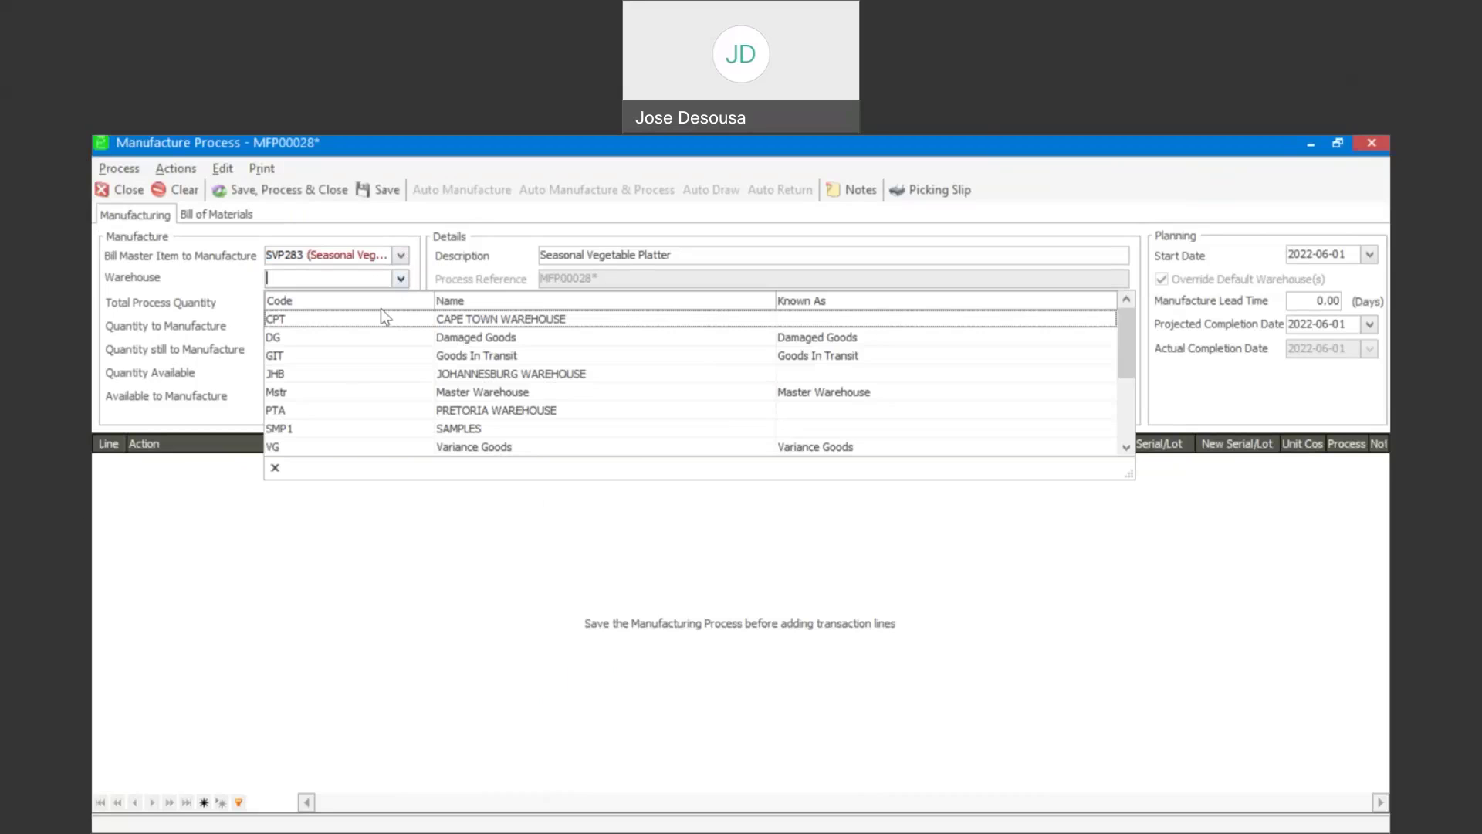
pyautogui.click(347, 392)
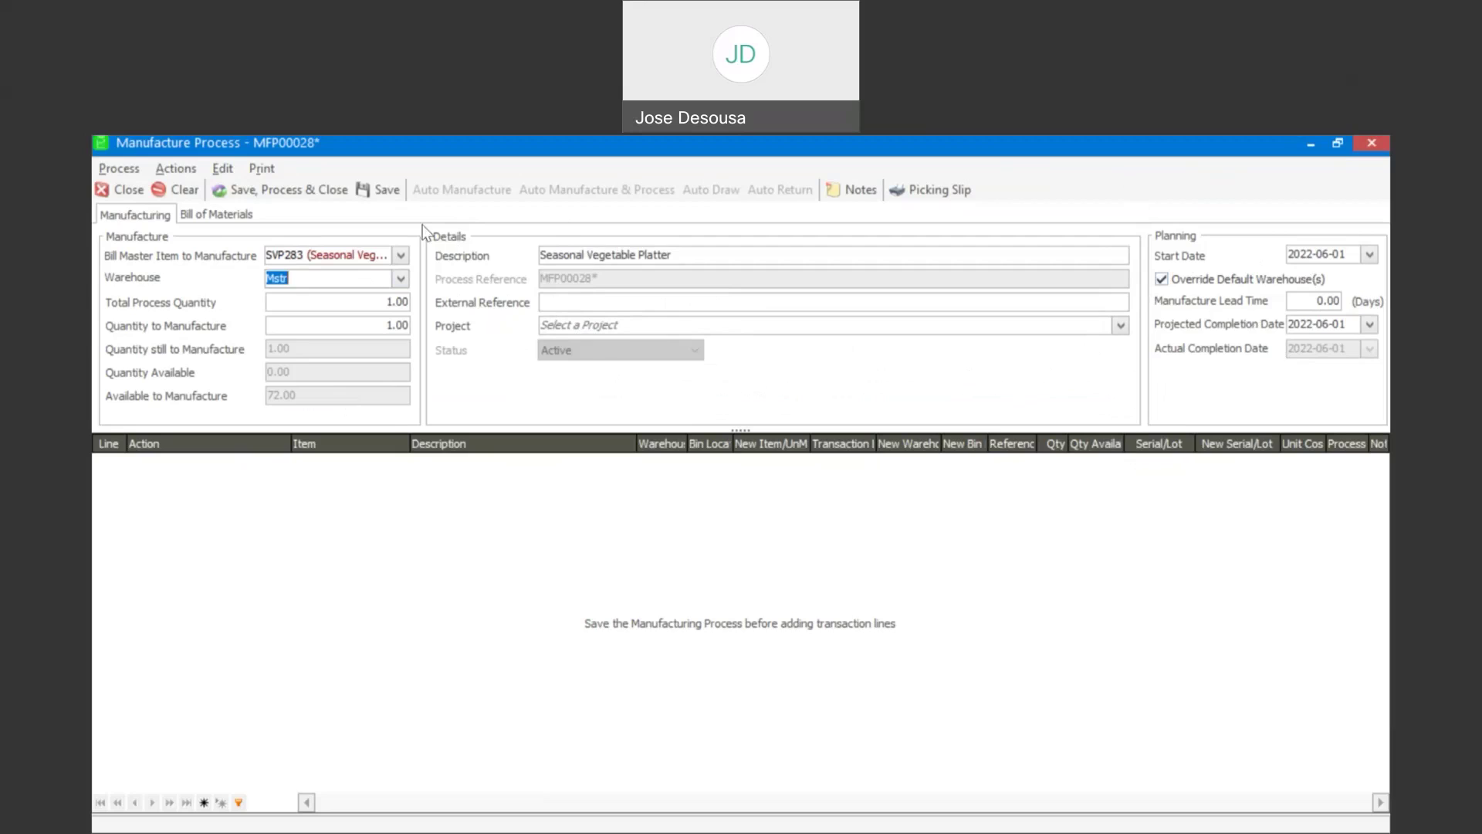
# Save MFP00028 and auto-generate Draw Inventory lines for the four components
pyautogui.click(390, 197)
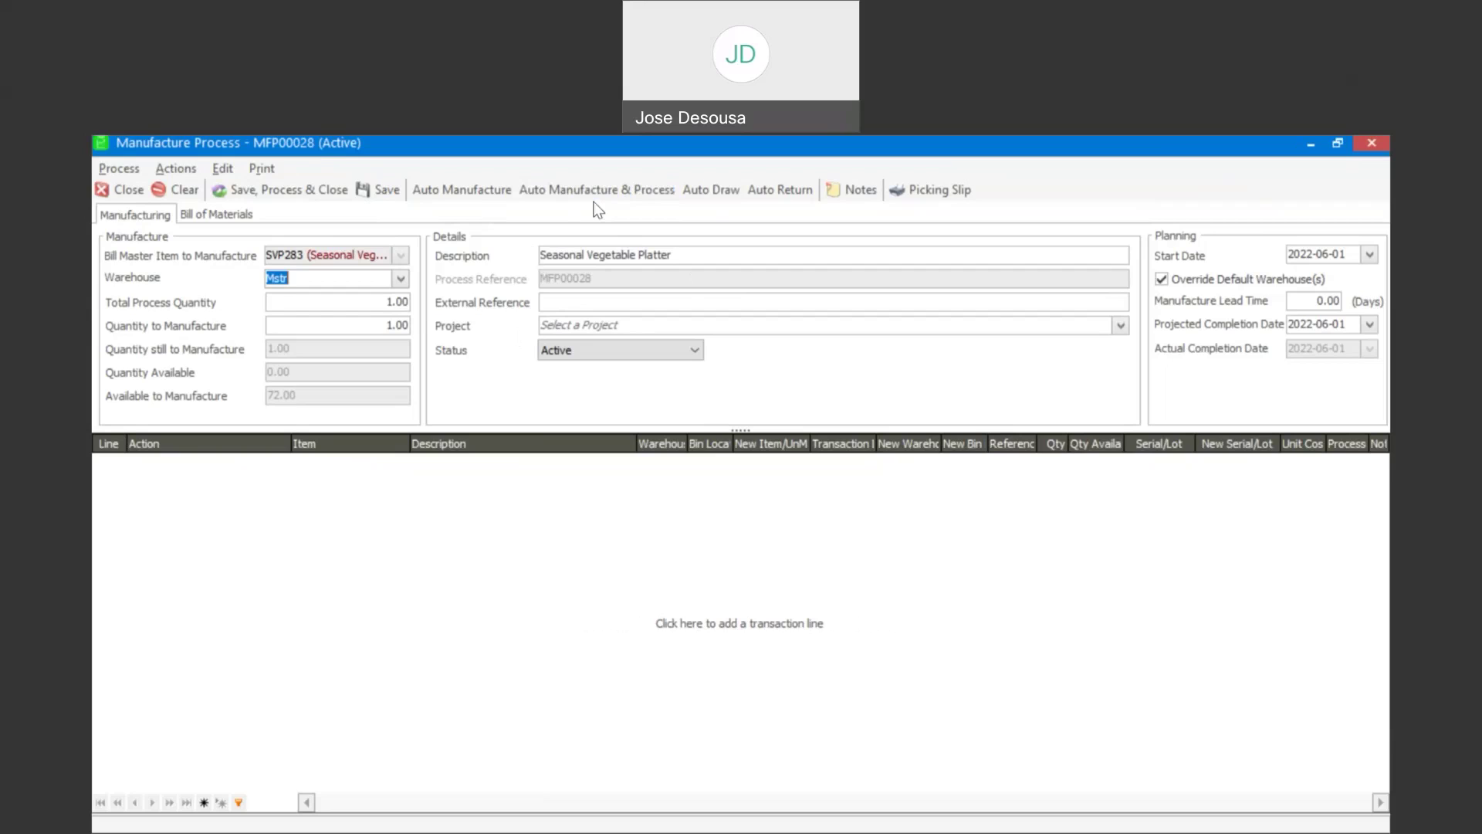
pyautogui.click(714, 191)
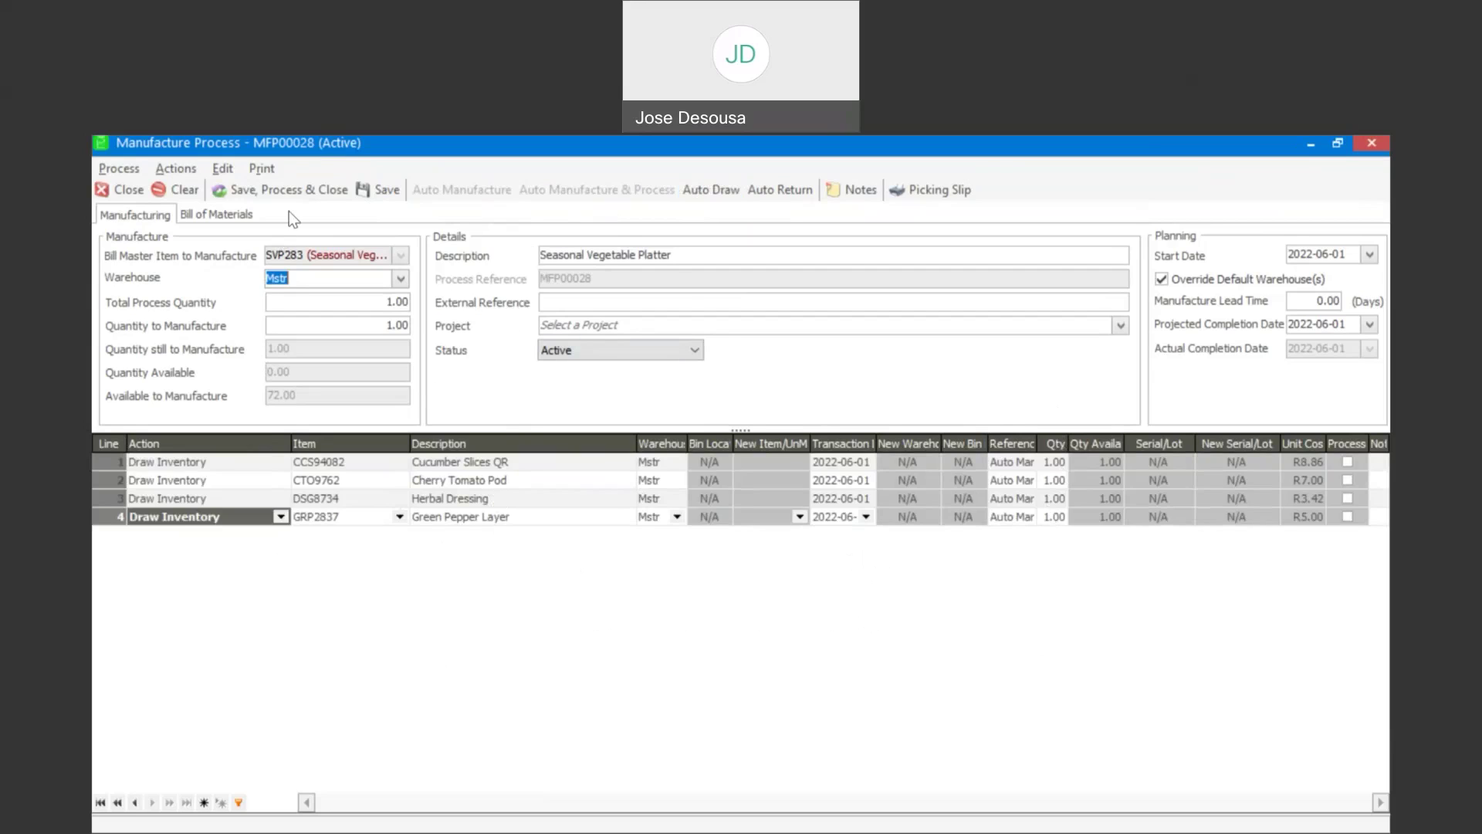
# Process the draw lines, preview the picking slip, and return to the processes list
pyautogui.click(301, 191)
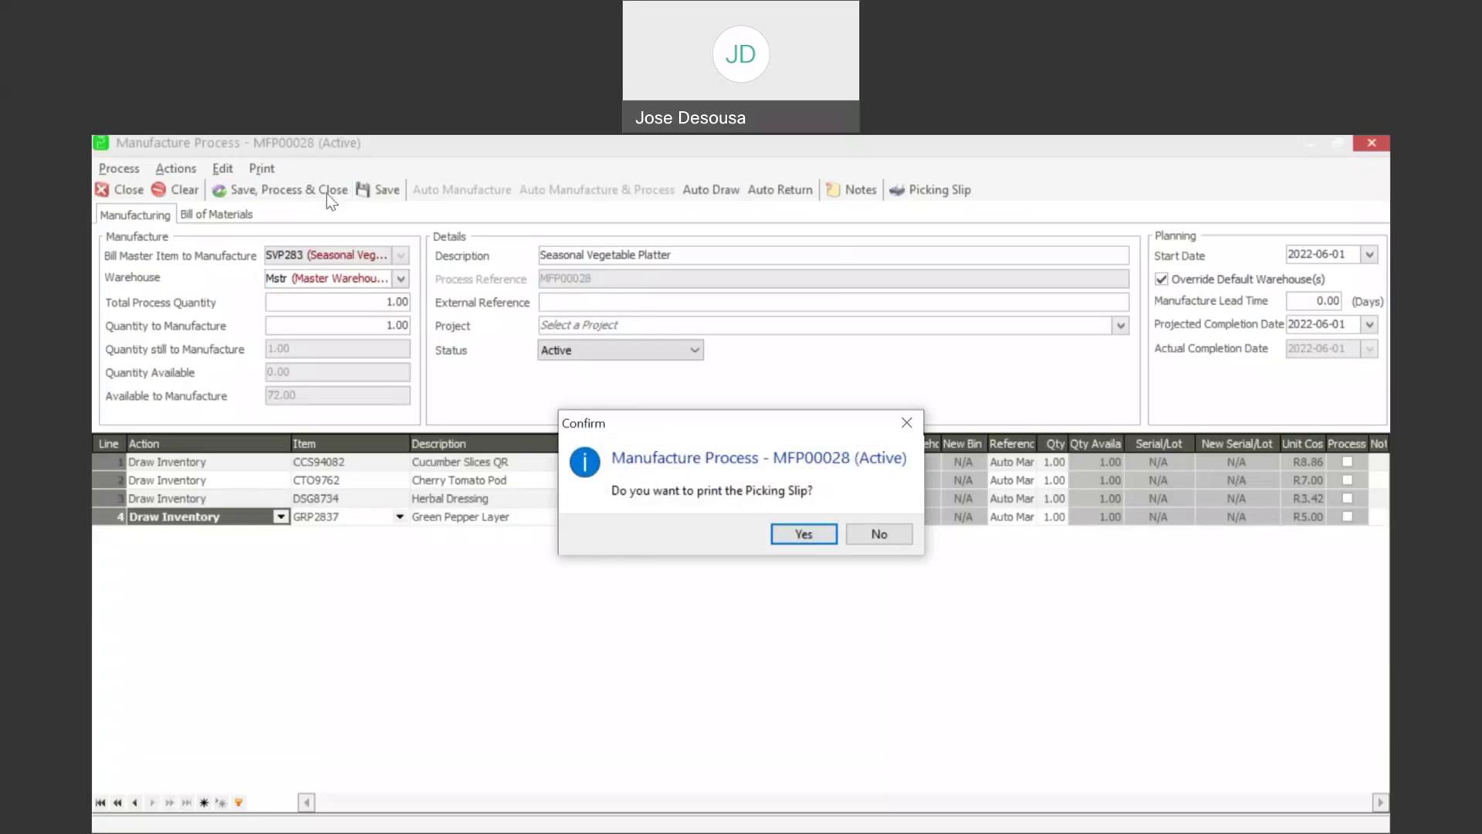
pyautogui.click(790, 533)
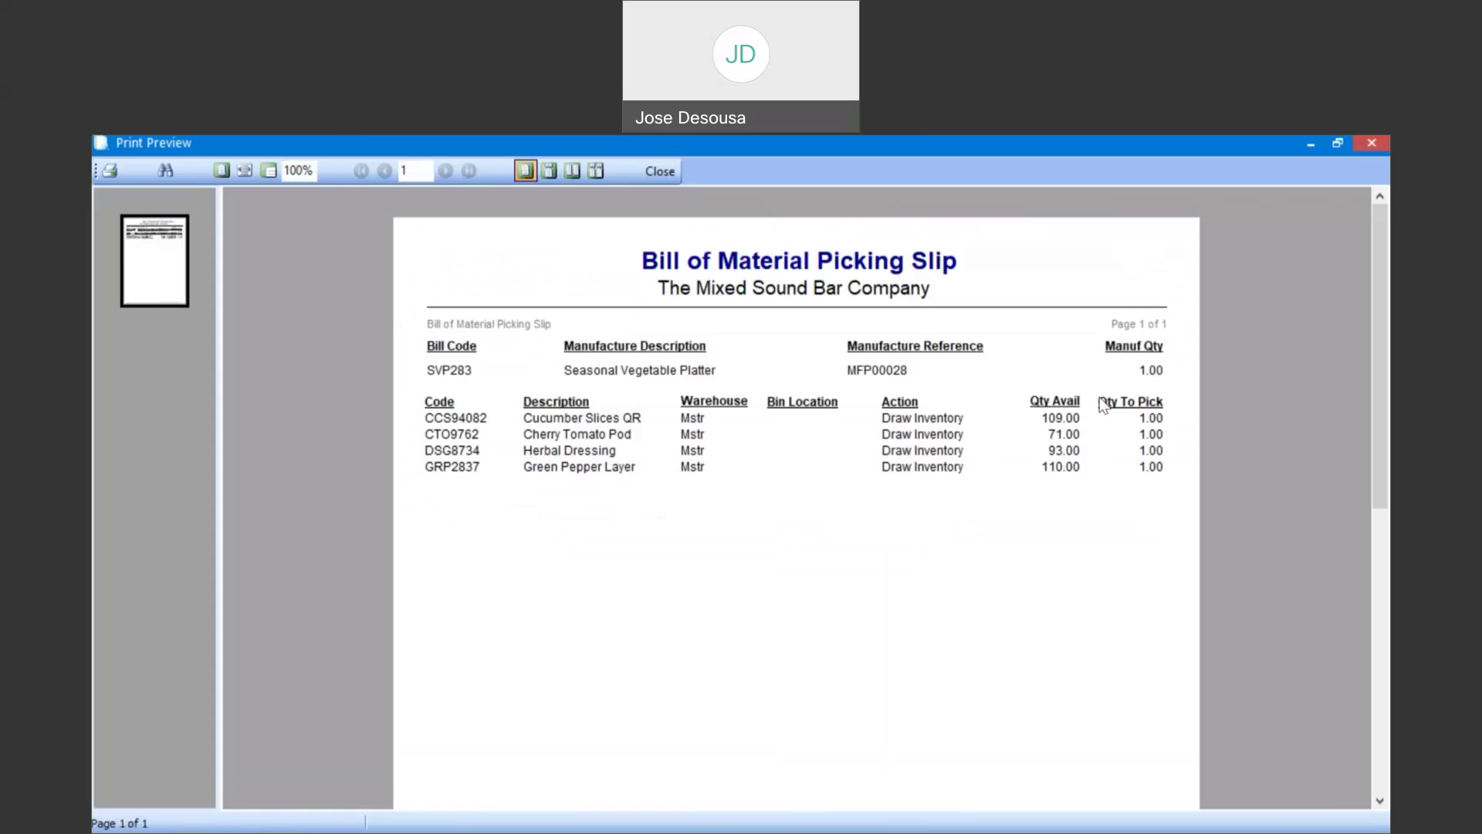
pyautogui.click(660, 172)
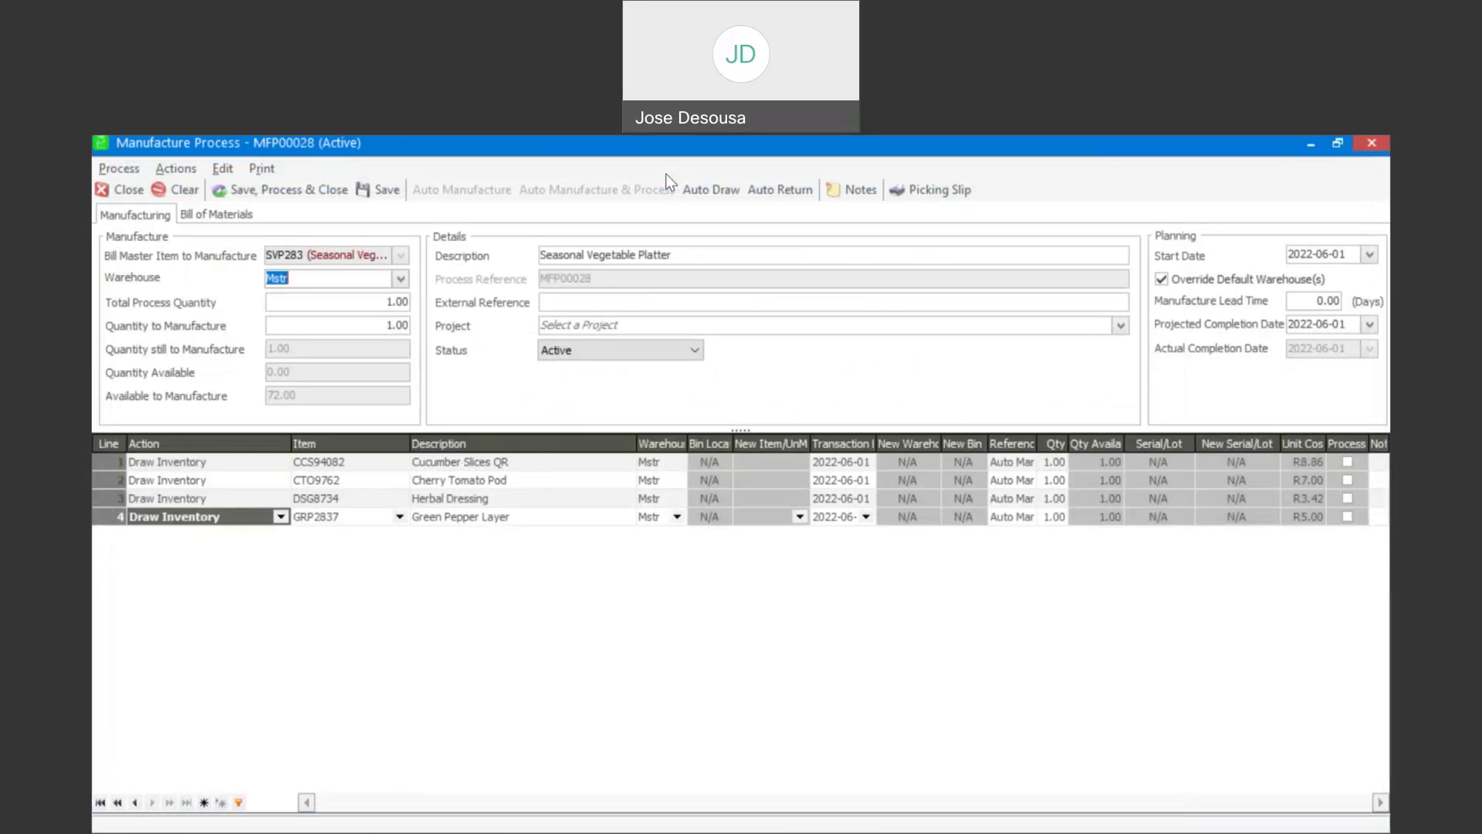
pyautogui.press('Escape')
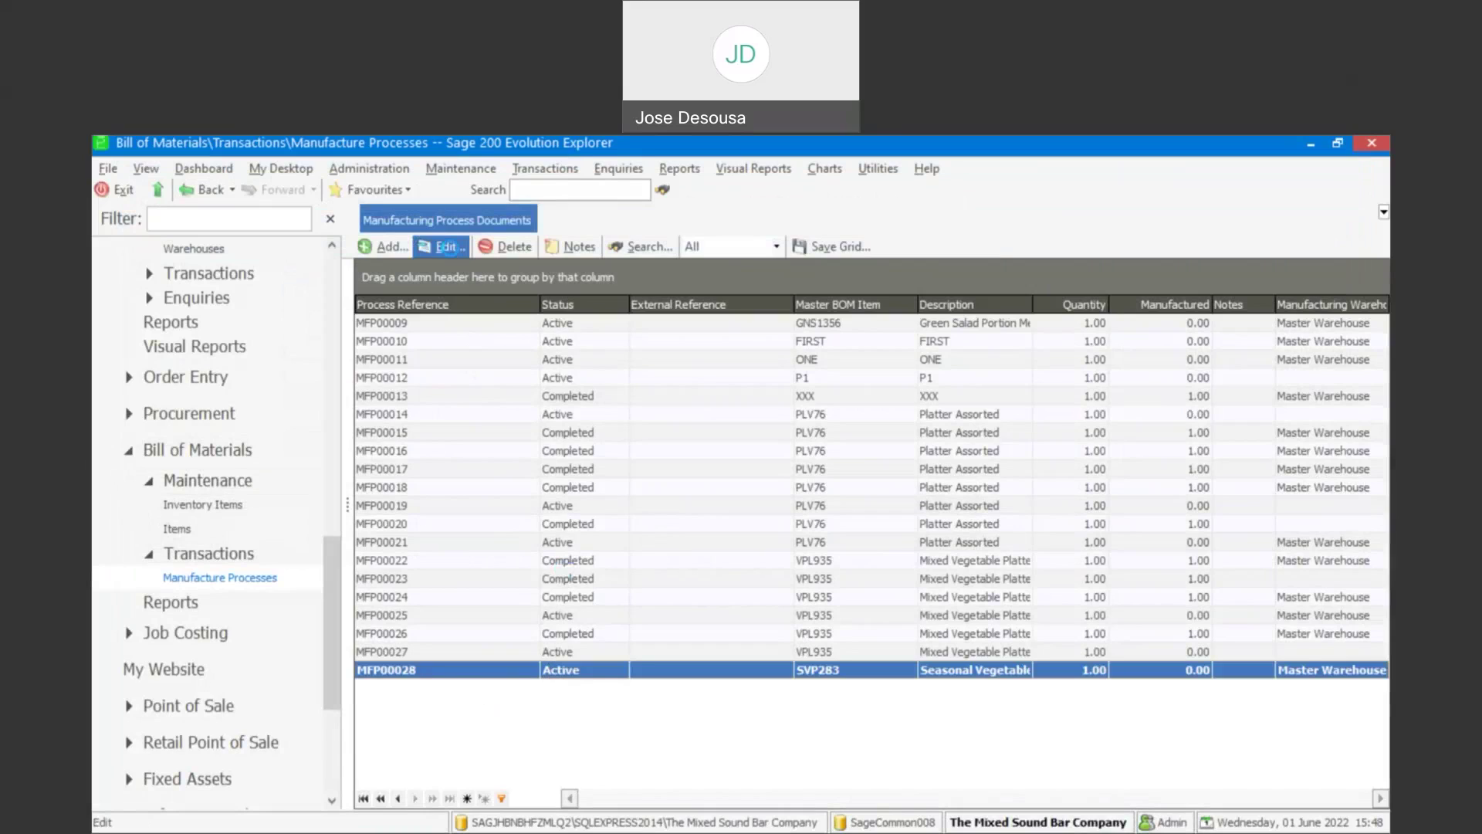
# Edit MFP00028 and add line 5 as Manufacture Inventory for SVP283 at 1.00
pyautogui.click(447, 247)
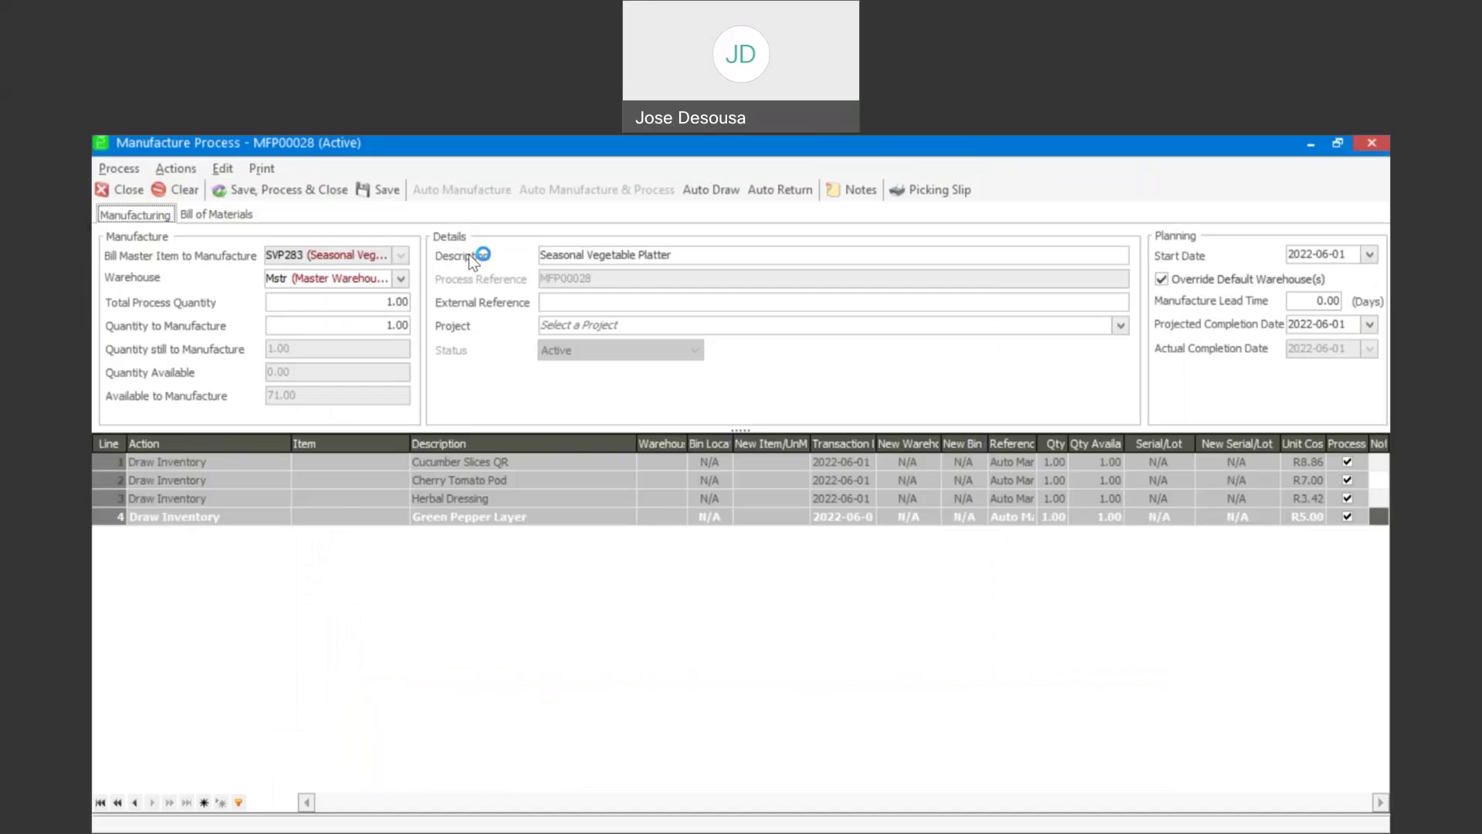
pyautogui.click(277, 533)
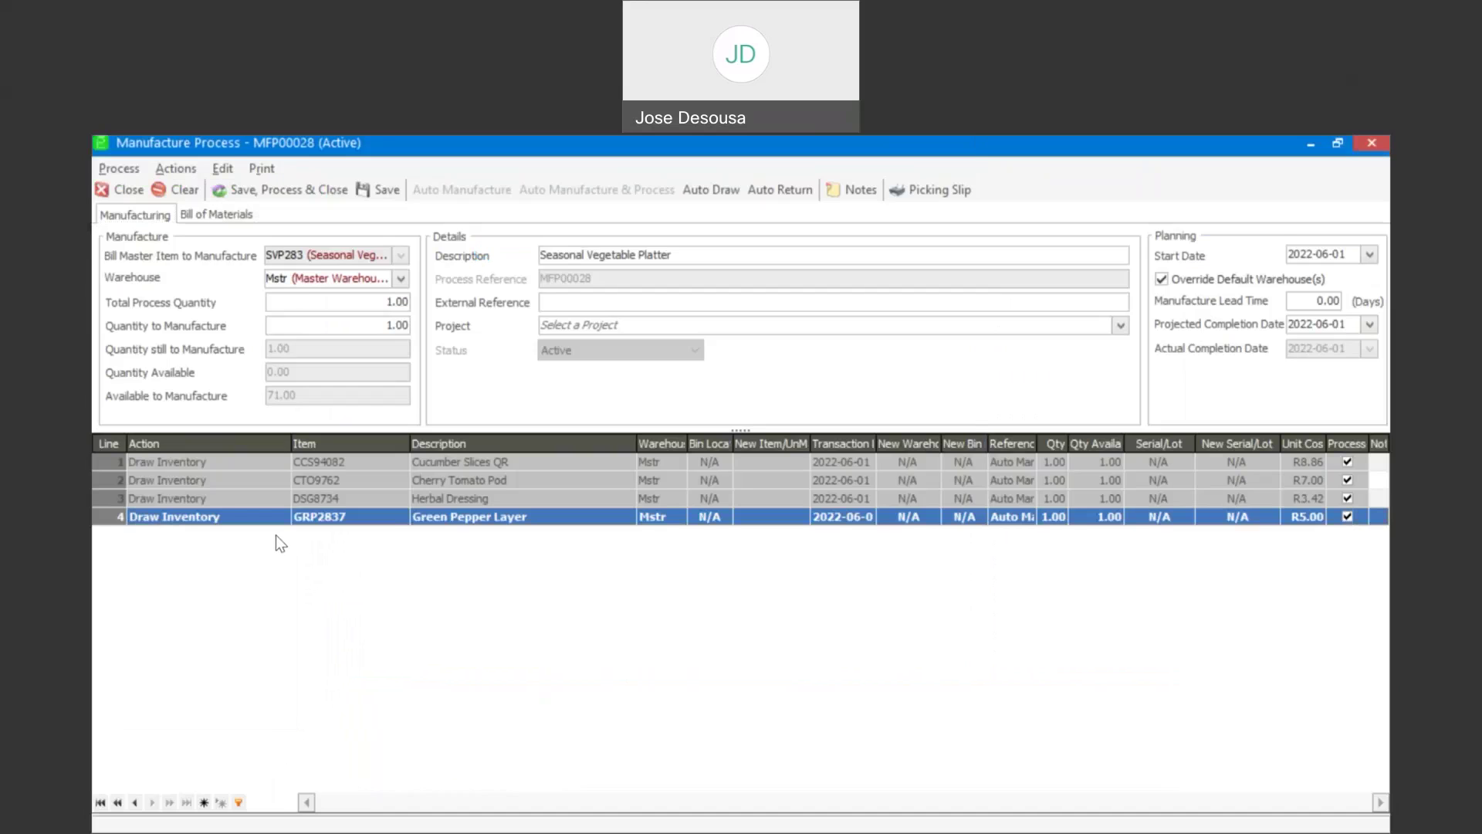
pyautogui.press('Down')
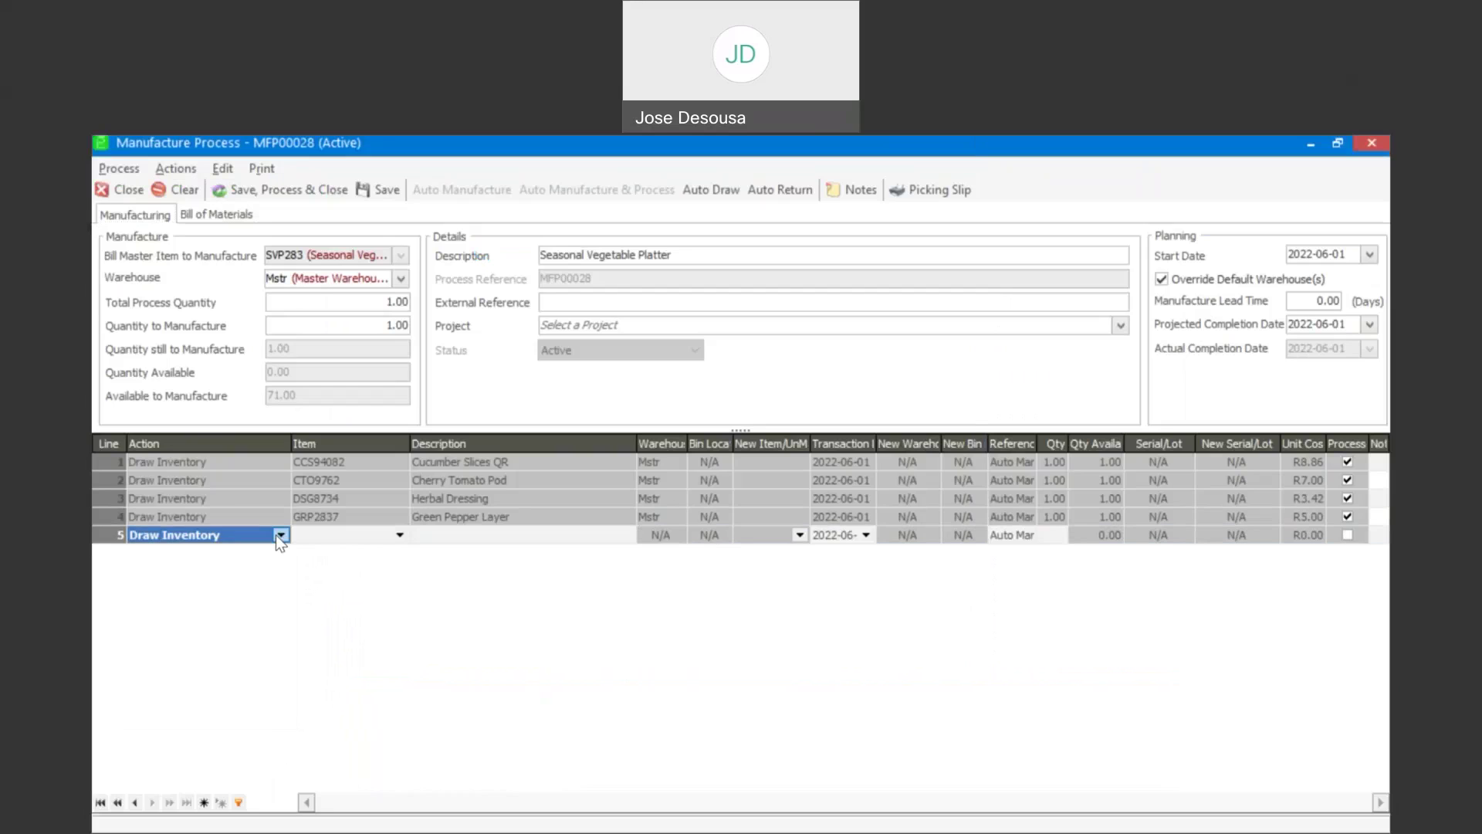
pyautogui.click(278, 535)
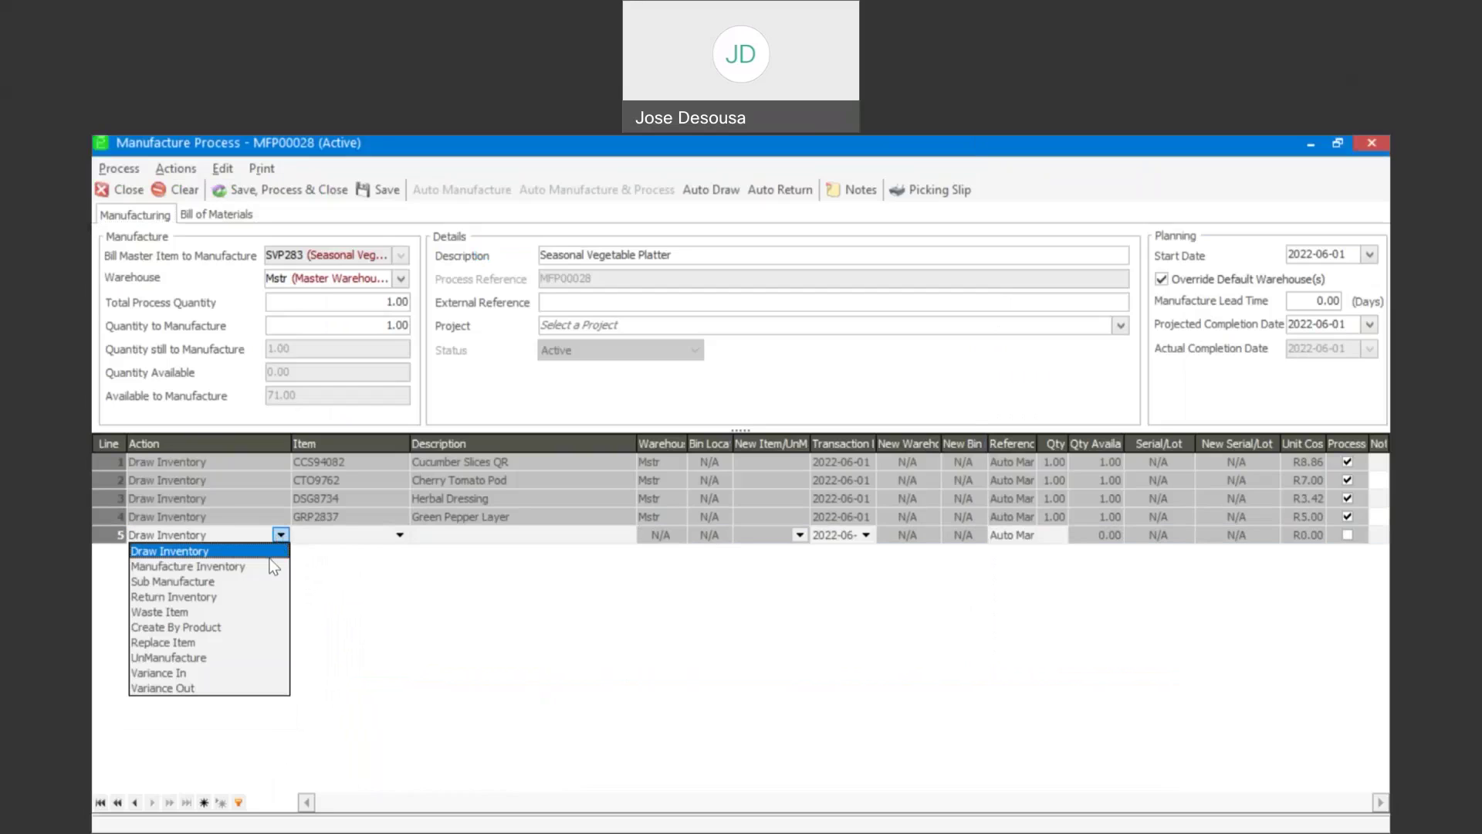
pyautogui.click(231, 566)
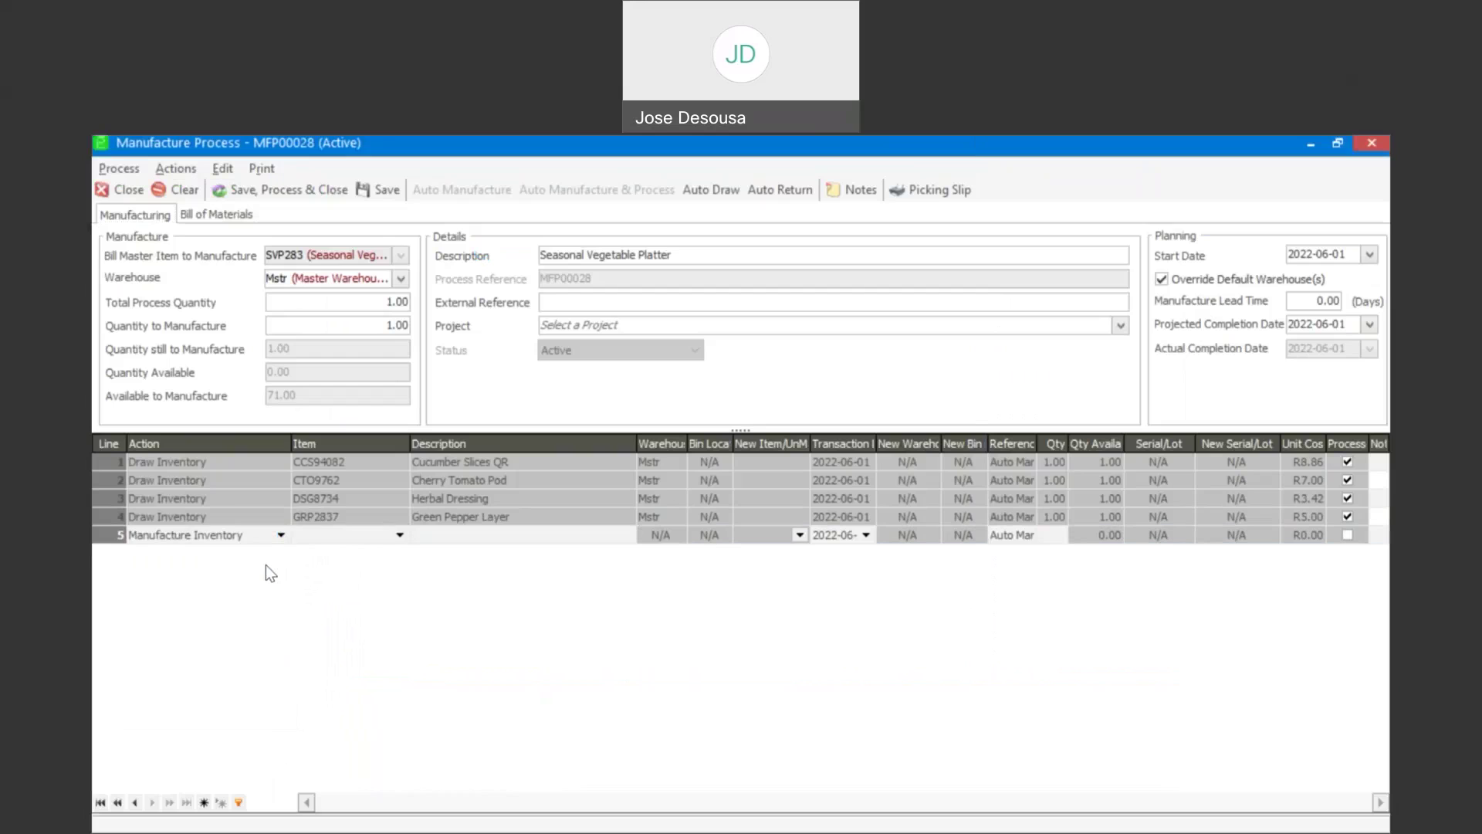
pyautogui.press('Tab')
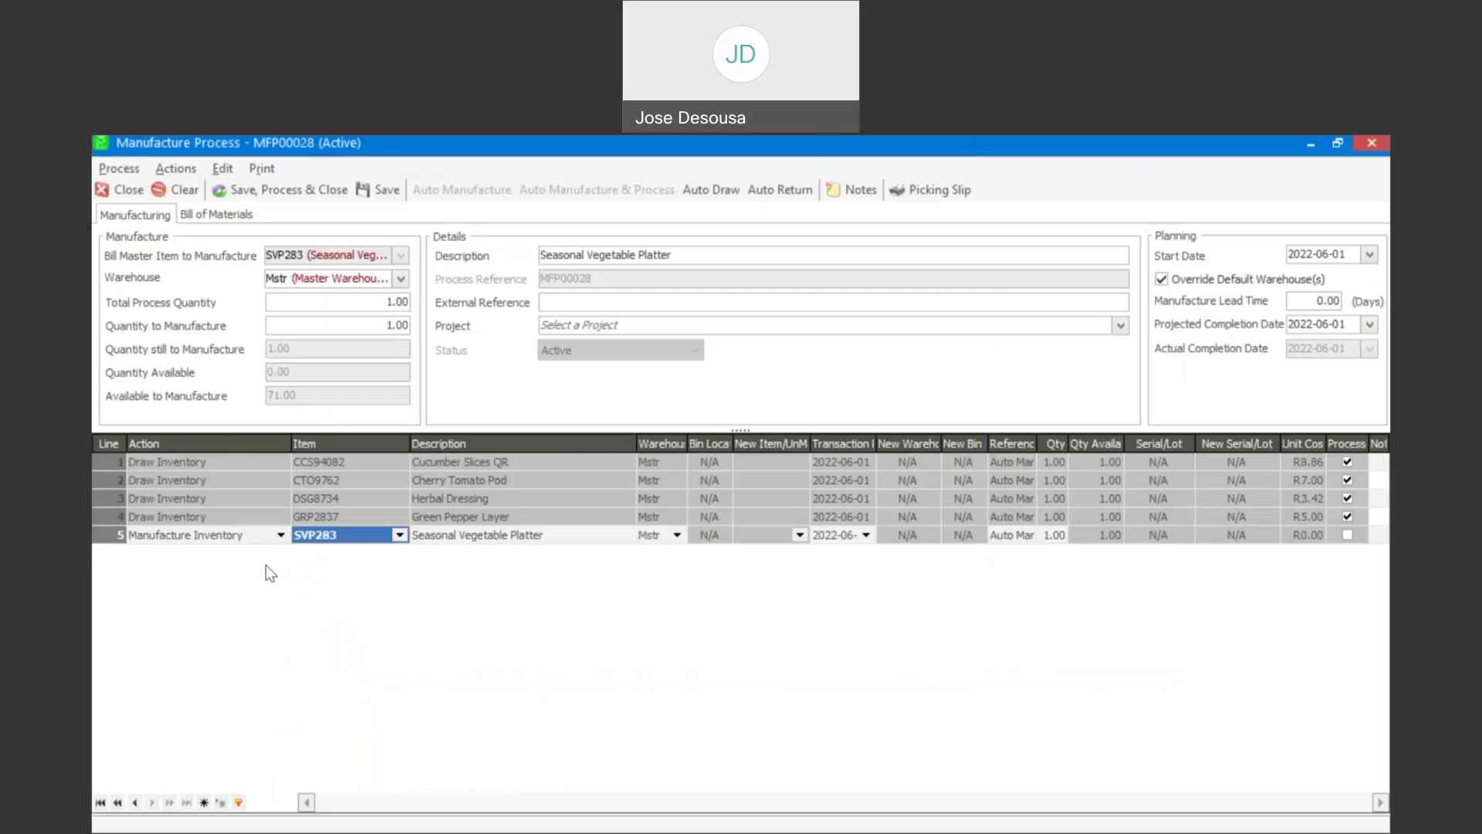
pyautogui.press('Tab')
pyautogui.press('Tab')
pyautogui.press('Tab')
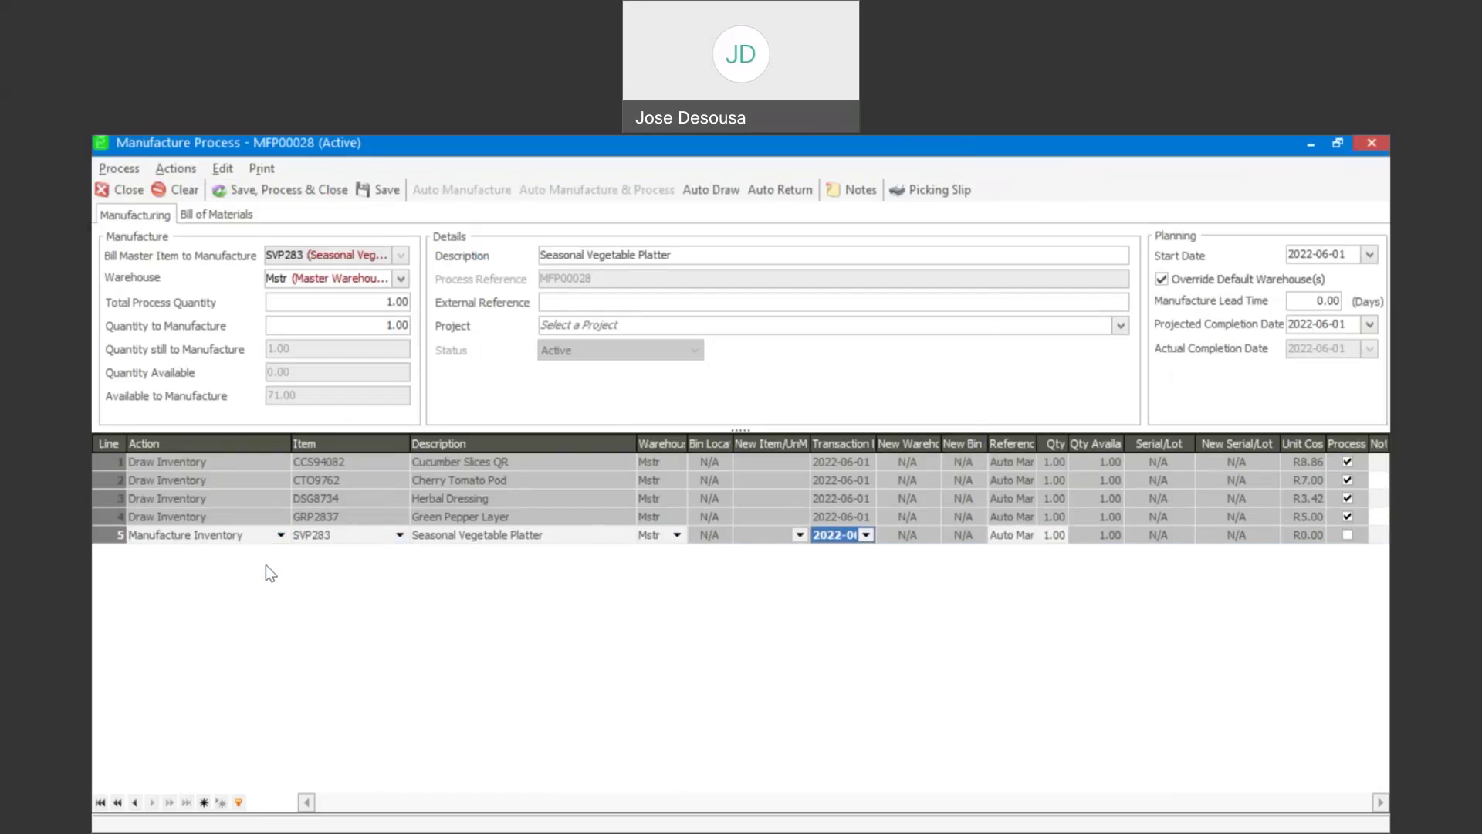
pyautogui.press('Tab')
pyautogui.press('Tab')
pyautogui.press('Tab')
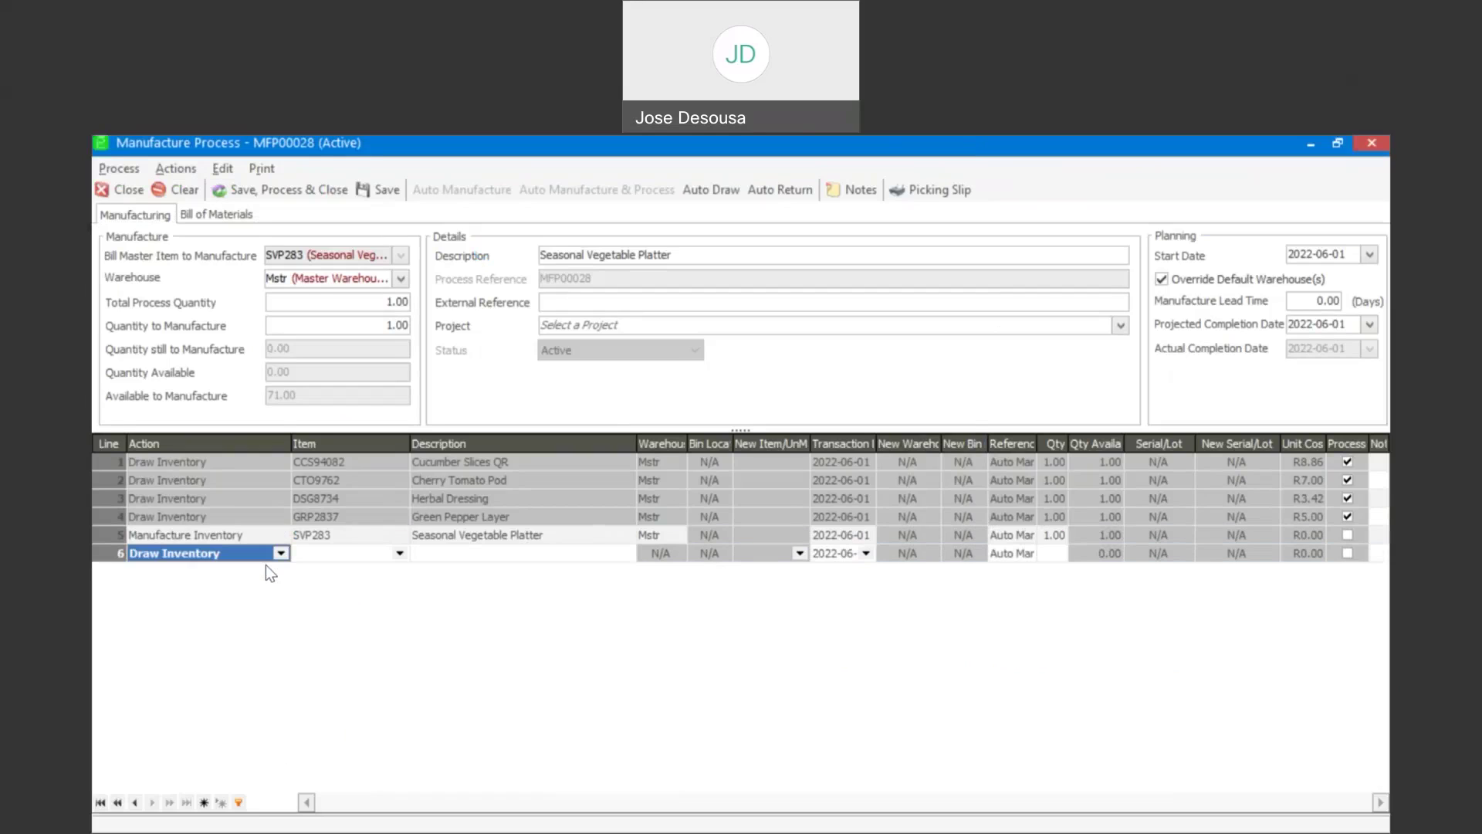
pyautogui.press('Escape')
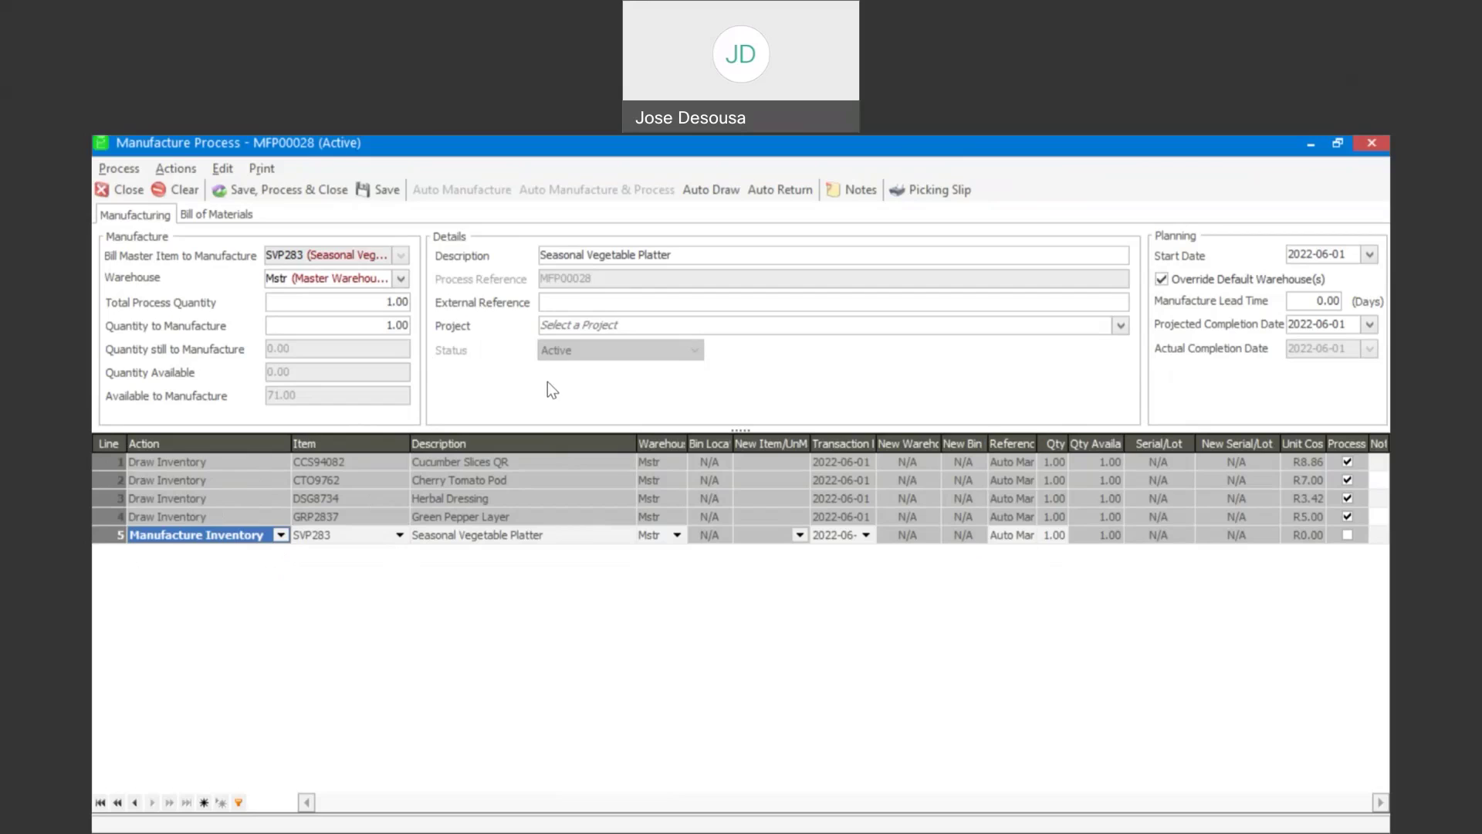
# Process MFP00028's manufacture line, accepting the picking slip print and the no-records notice
pyautogui.click(316, 193)
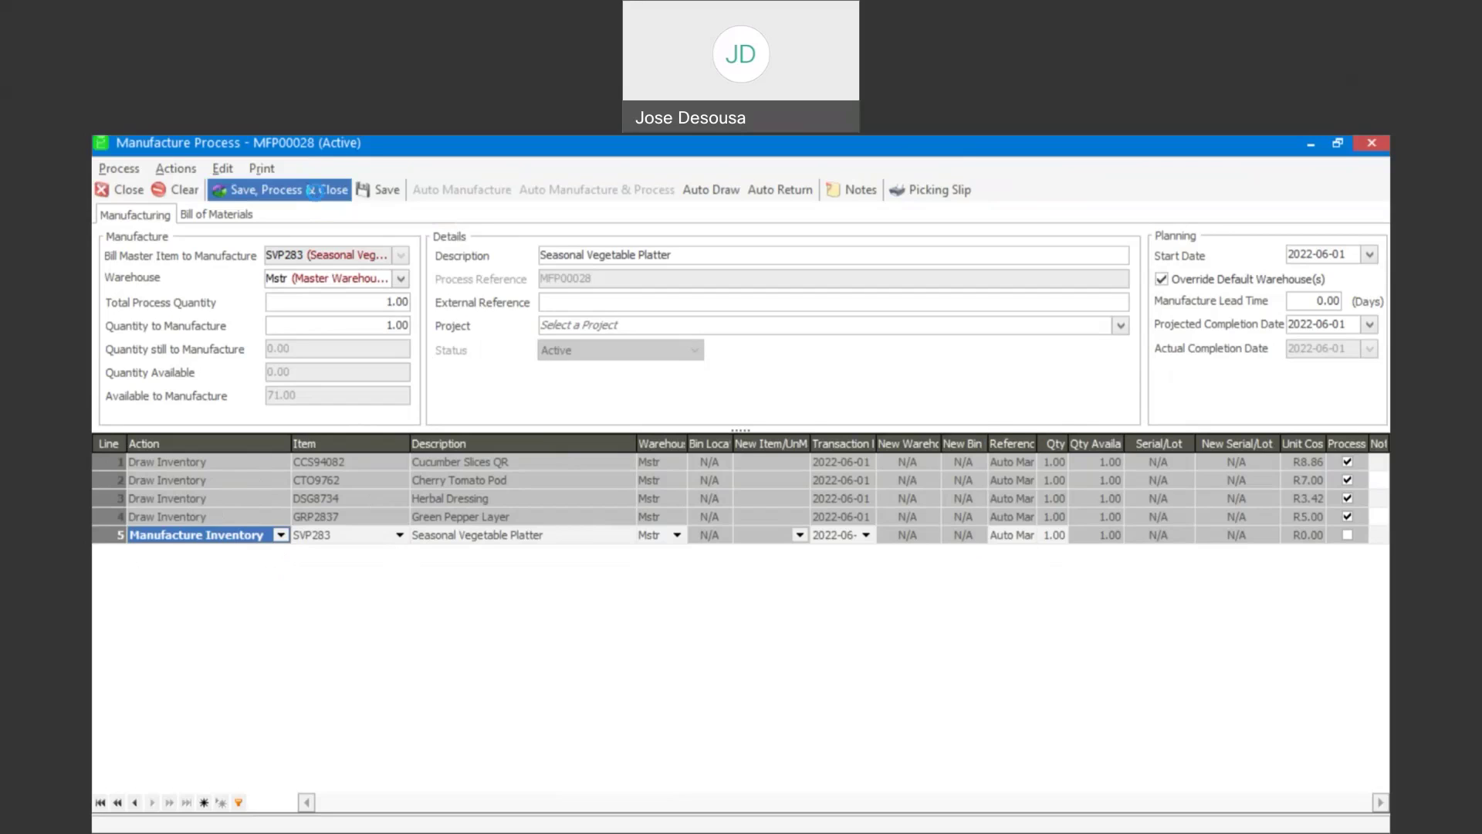
pyautogui.click(315, 192)
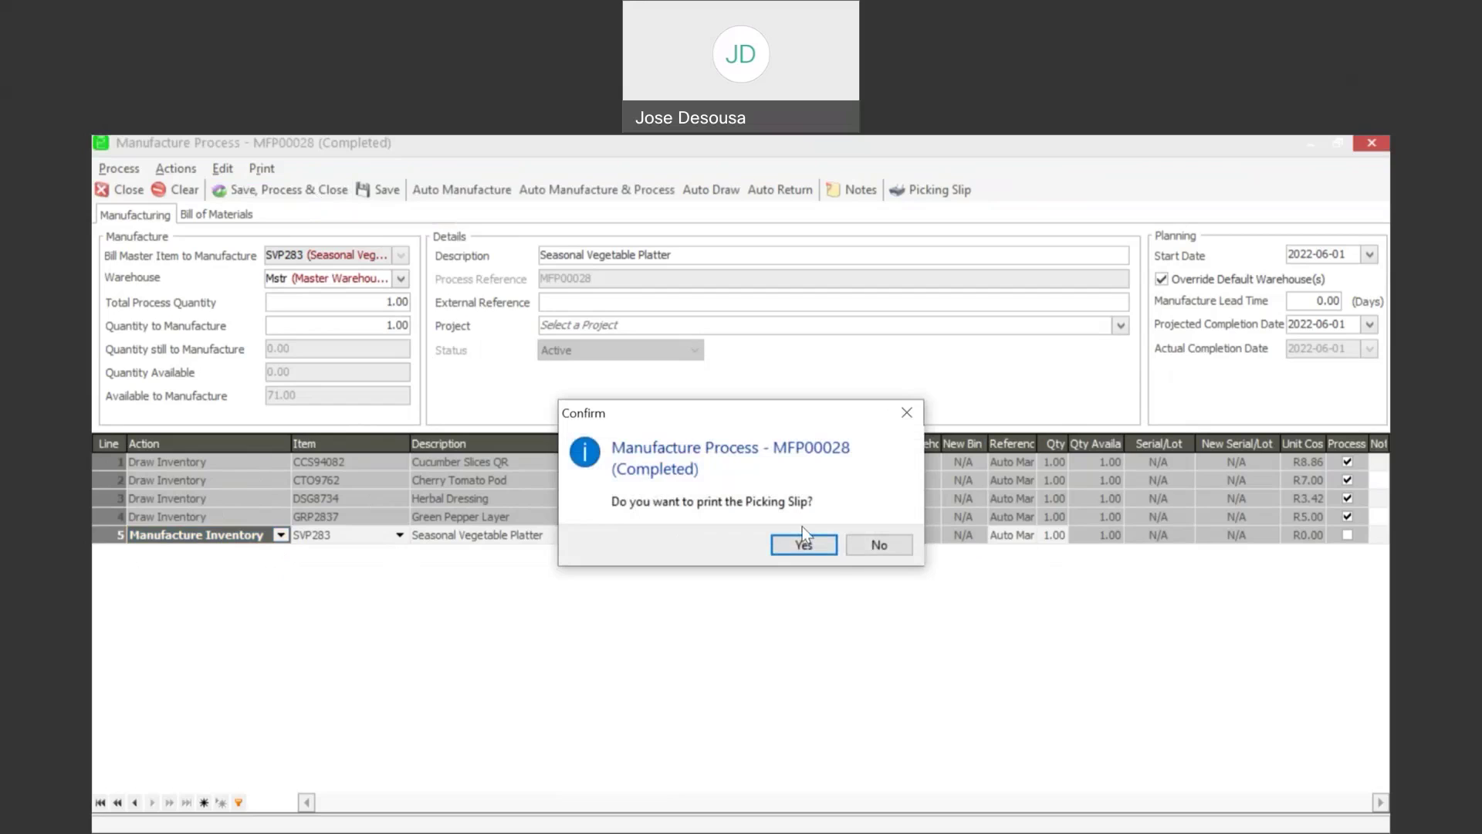
pyautogui.click(803, 546)
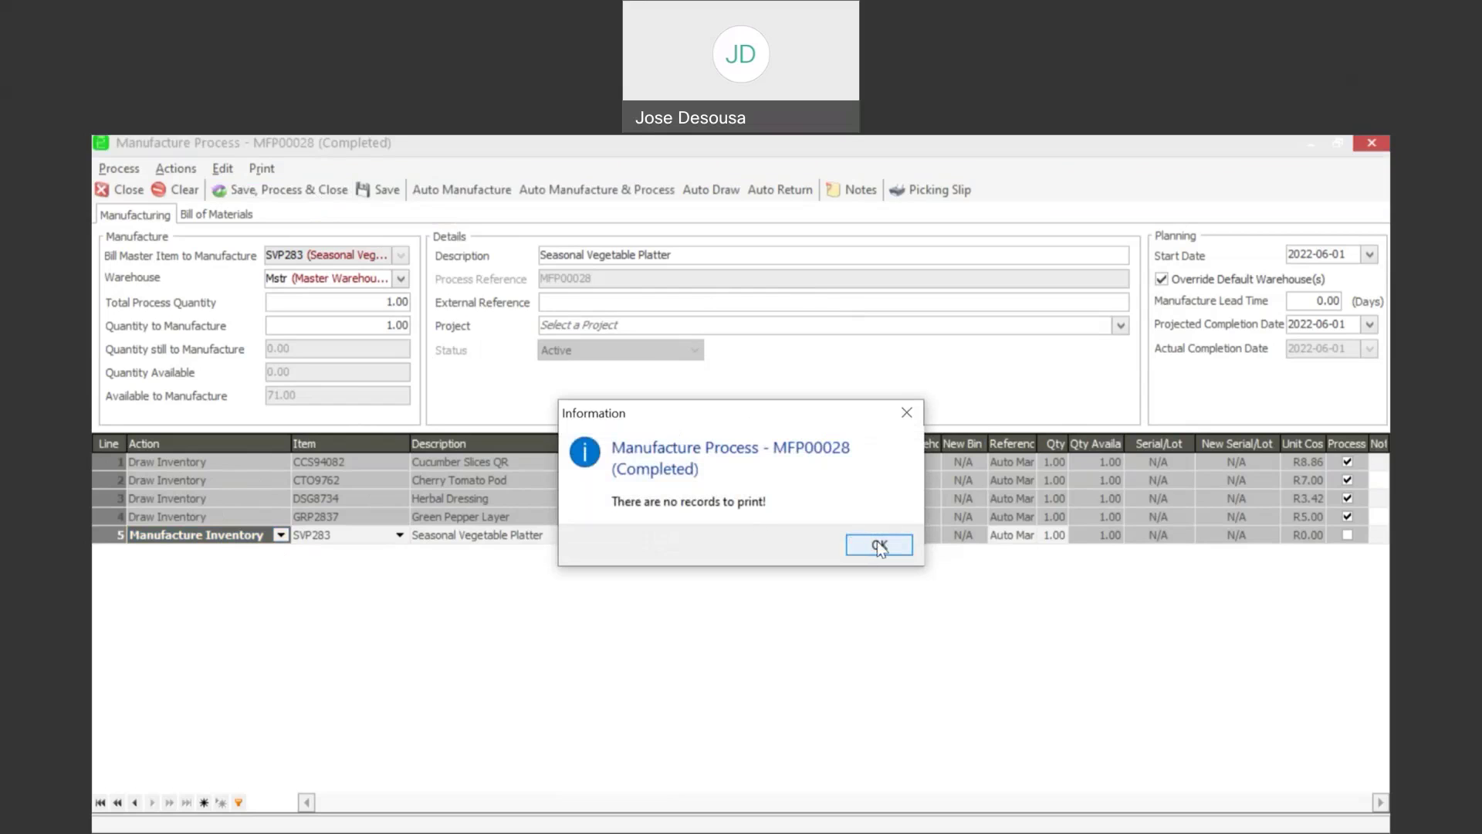
pyautogui.click(879, 545)
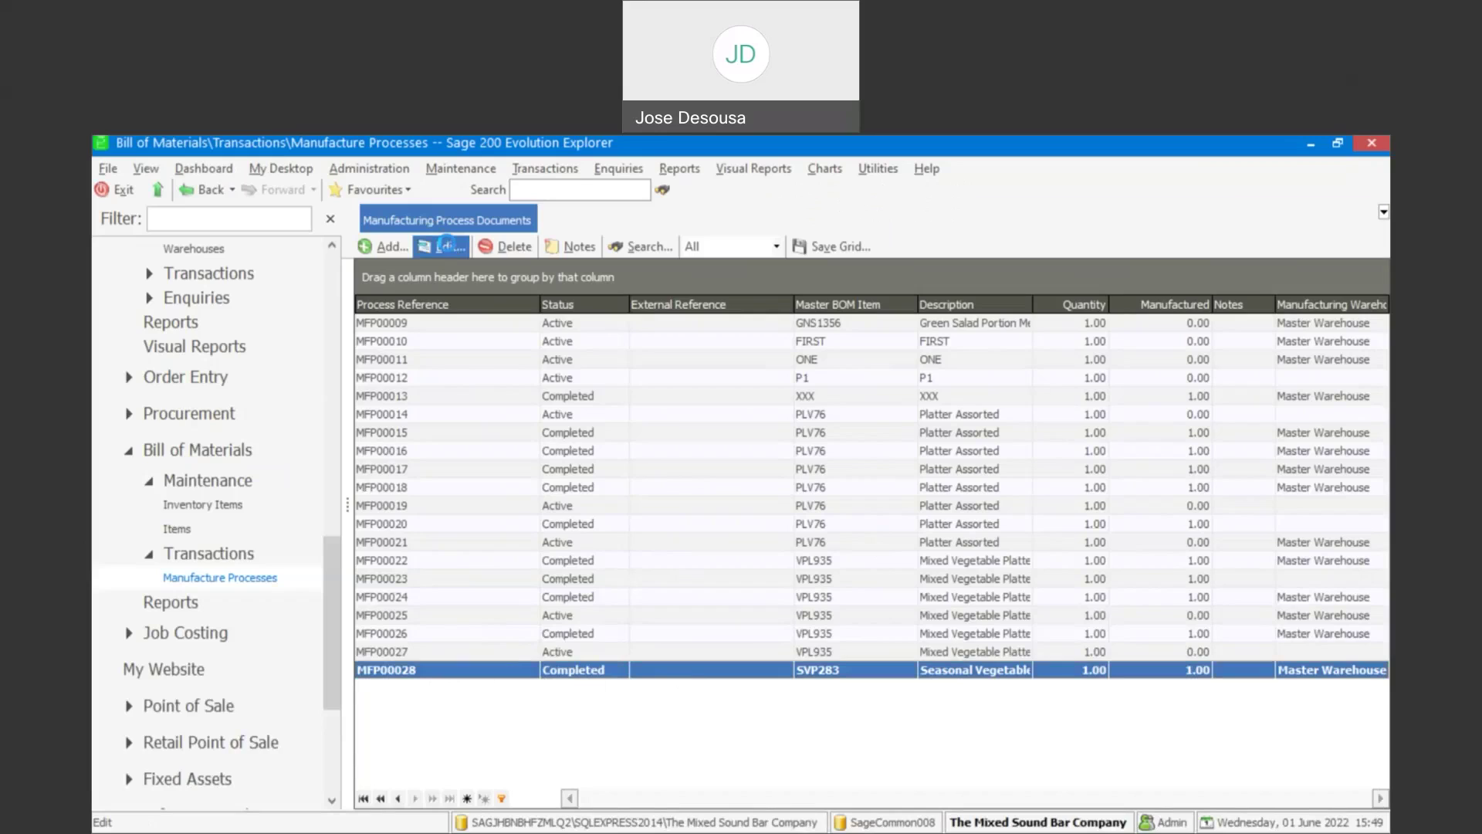
pyautogui.click(447, 243)
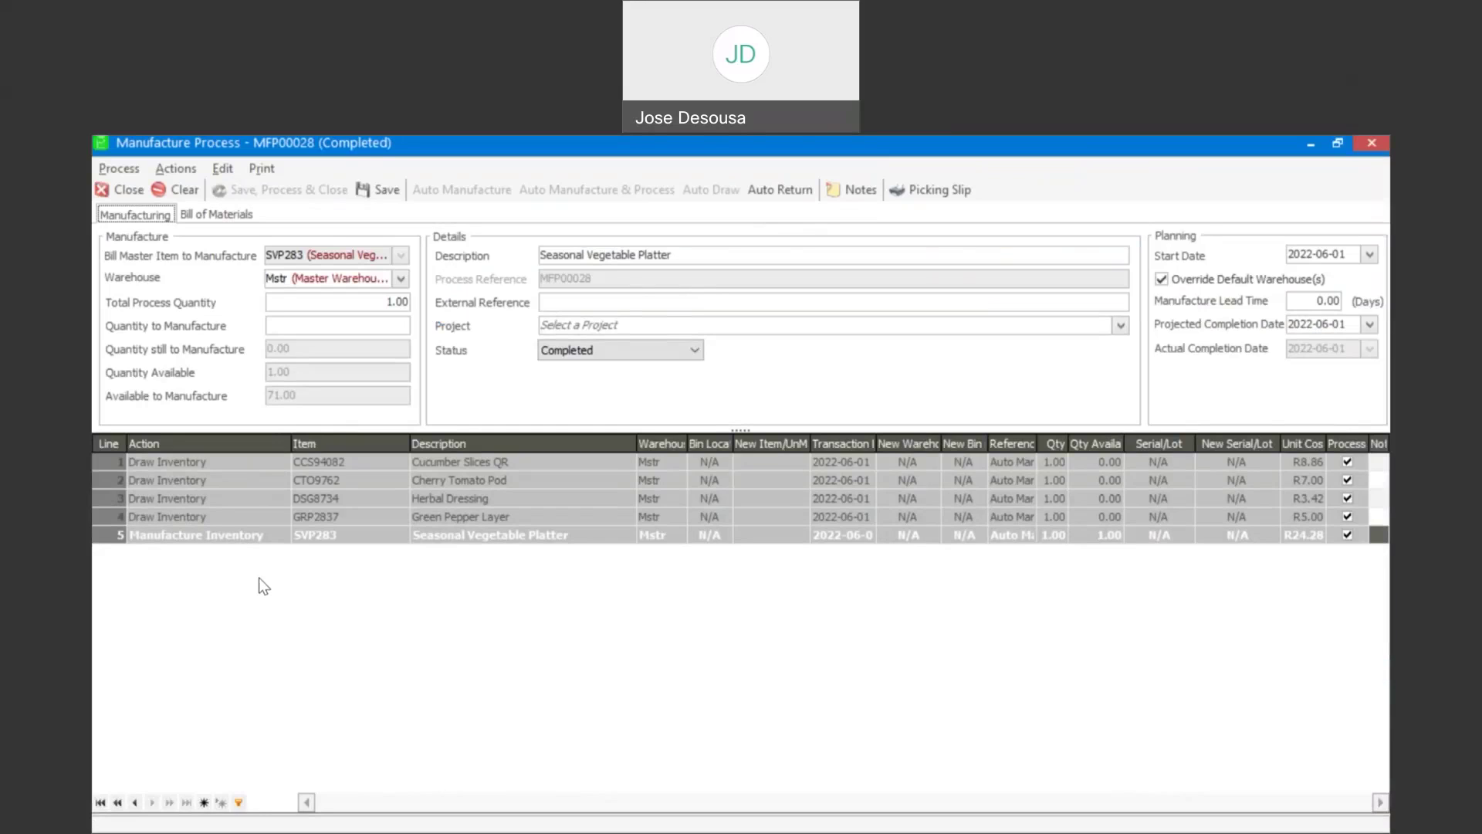
pyautogui.click(128, 190)
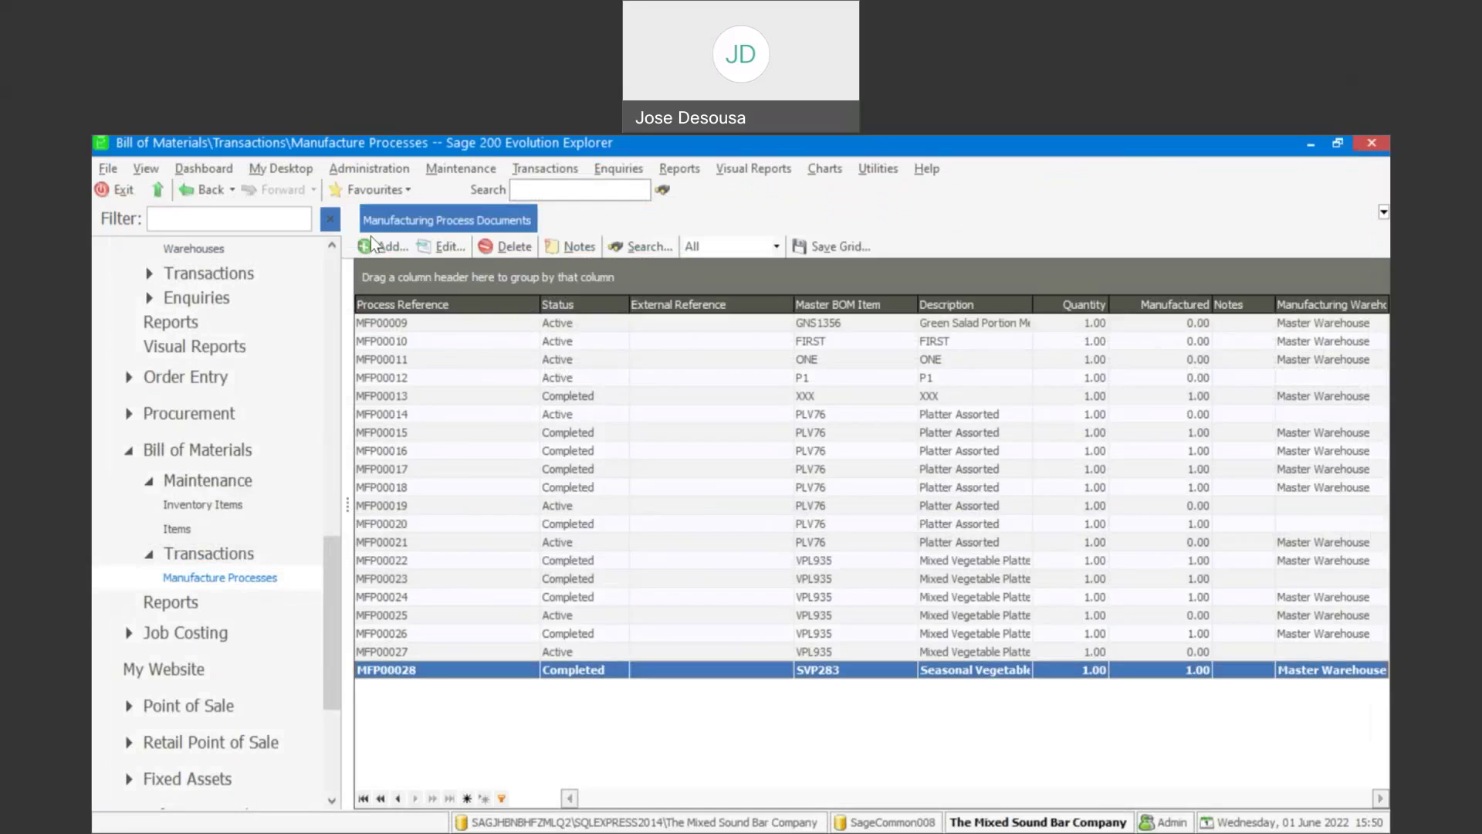
# Create manufacture process MFP00029 for SVP283 Seasonal Vegetable Platter from the Master Warehouse and save it
pyautogui.click(384, 244)
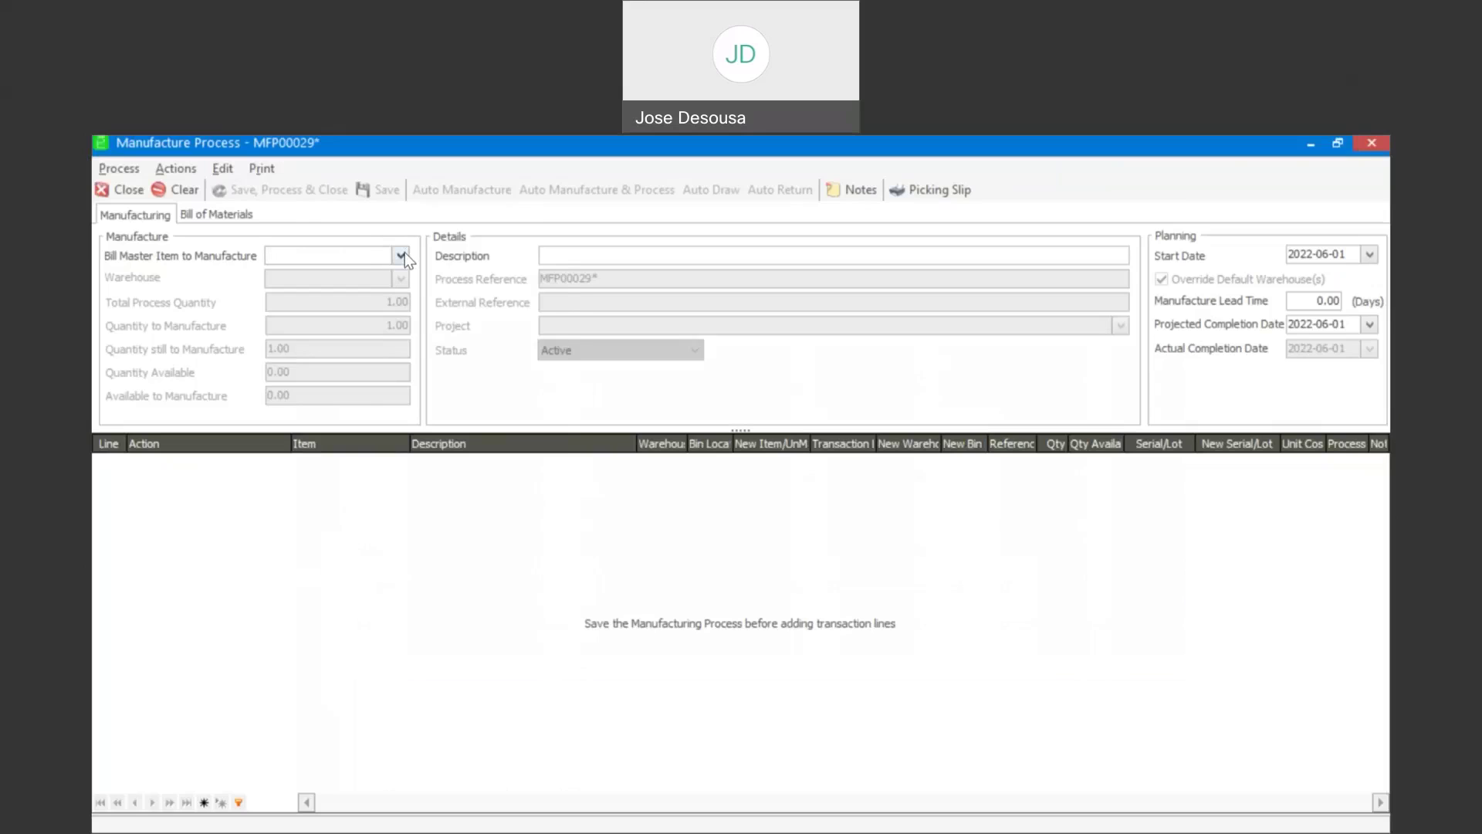
pyautogui.click(401, 254)
pyautogui.click(431, 387)
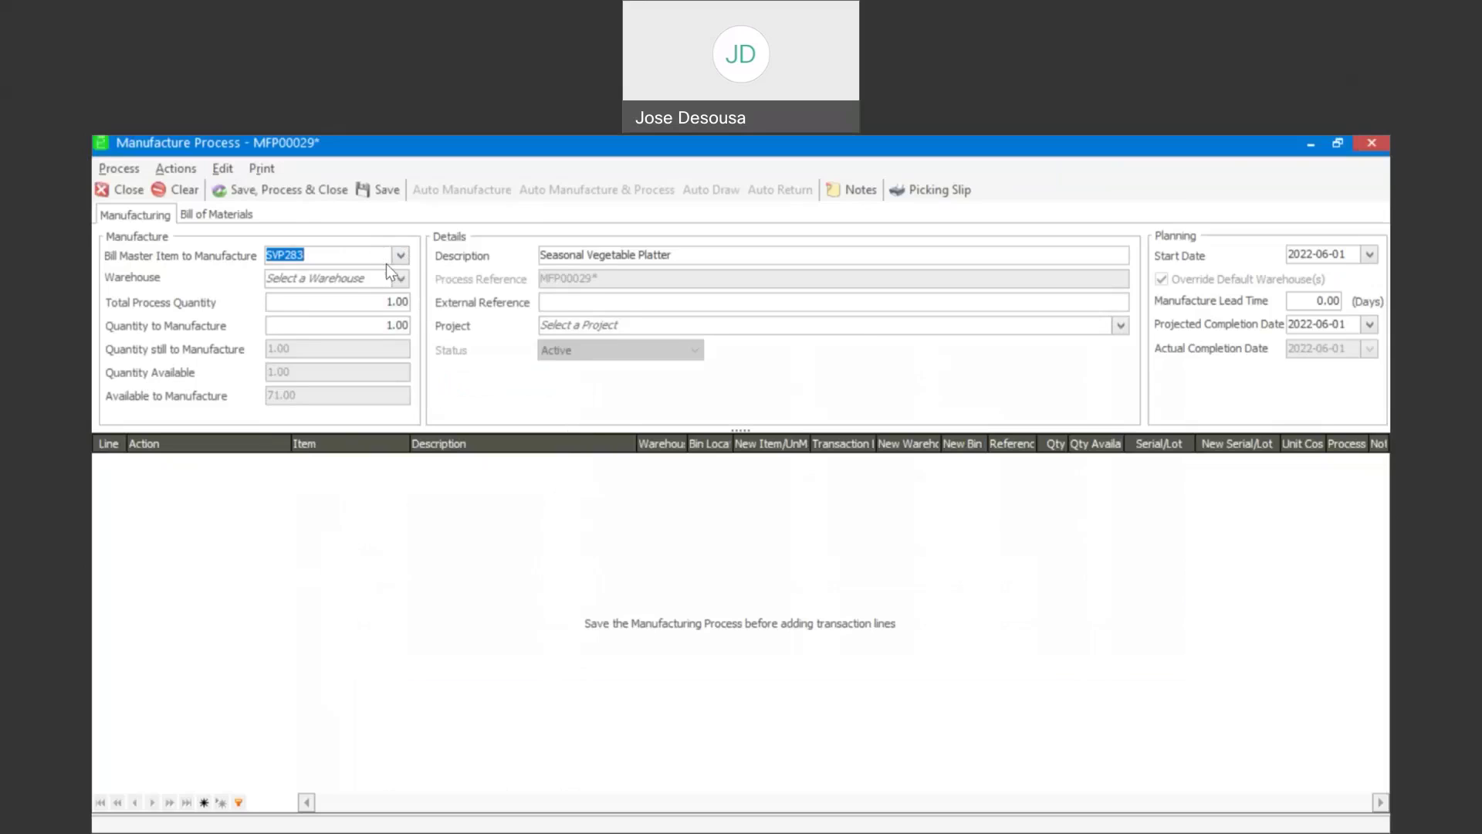
pyautogui.click(401, 278)
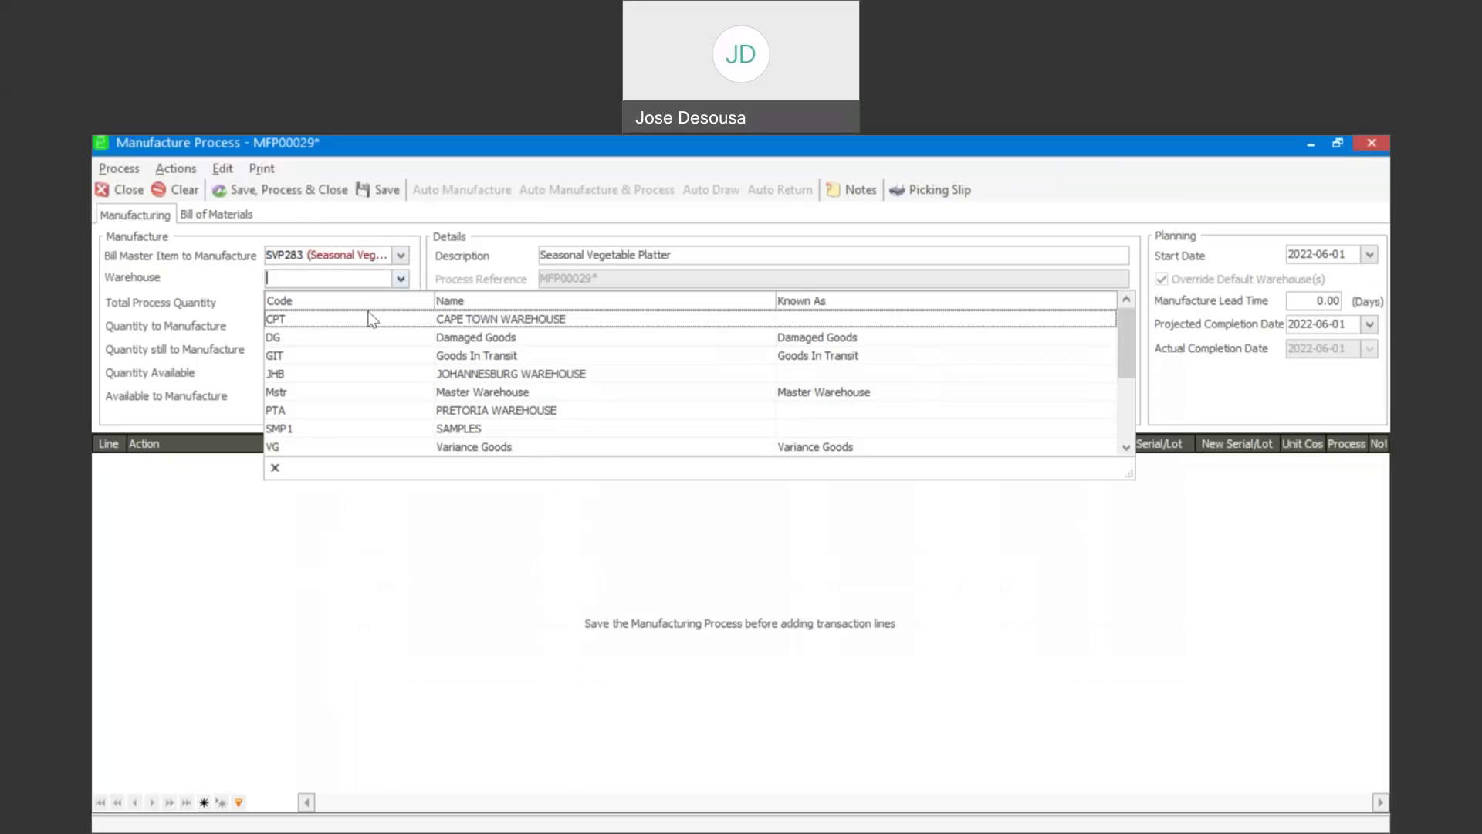
pyautogui.click(314, 394)
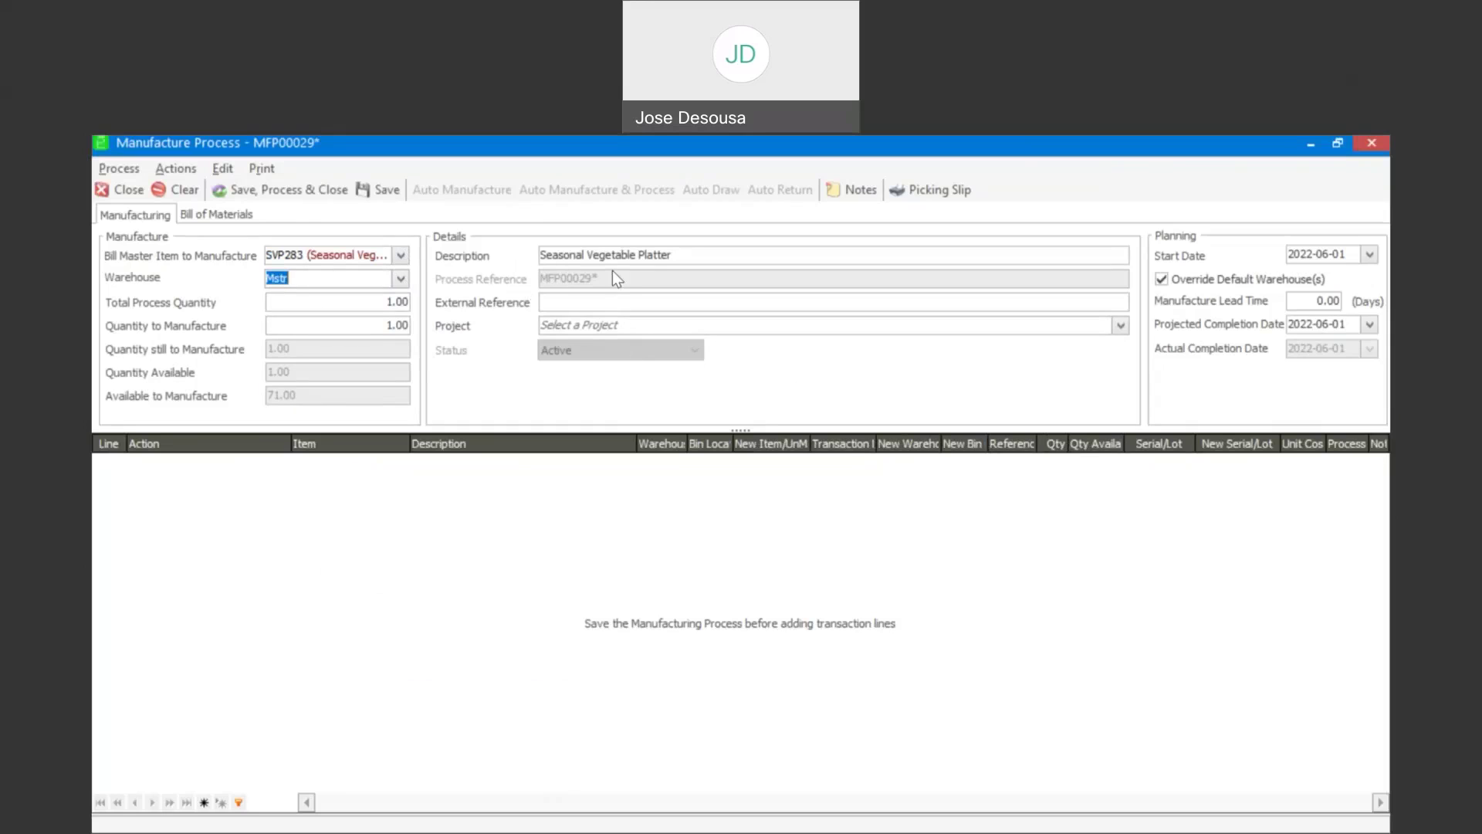
pyautogui.click(379, 192)
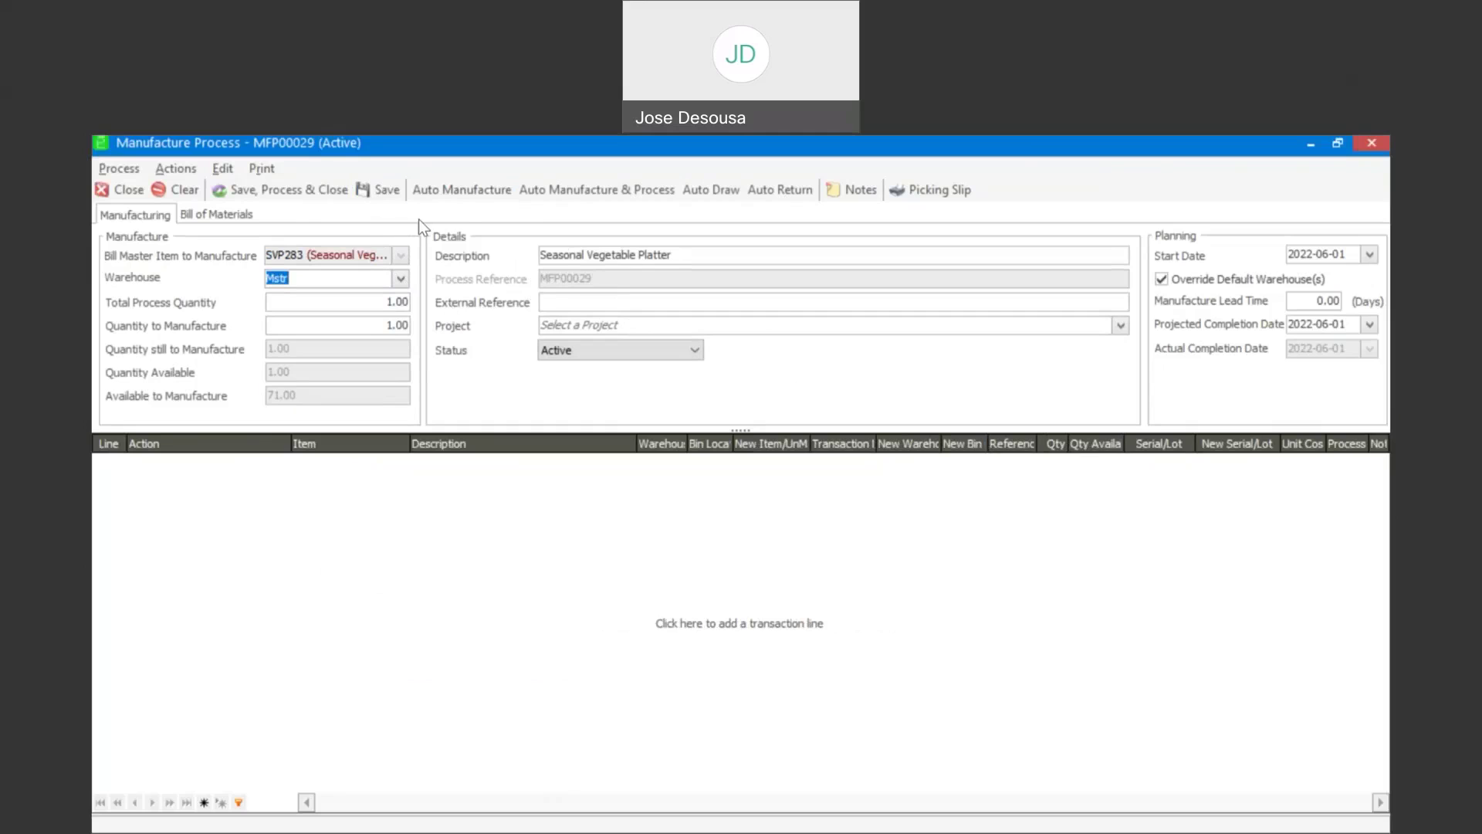
# Auto-generate four draw lines and an SVP283 manufacture line, then process MFP00029 to Completed
pyautogui.click(475, 195)
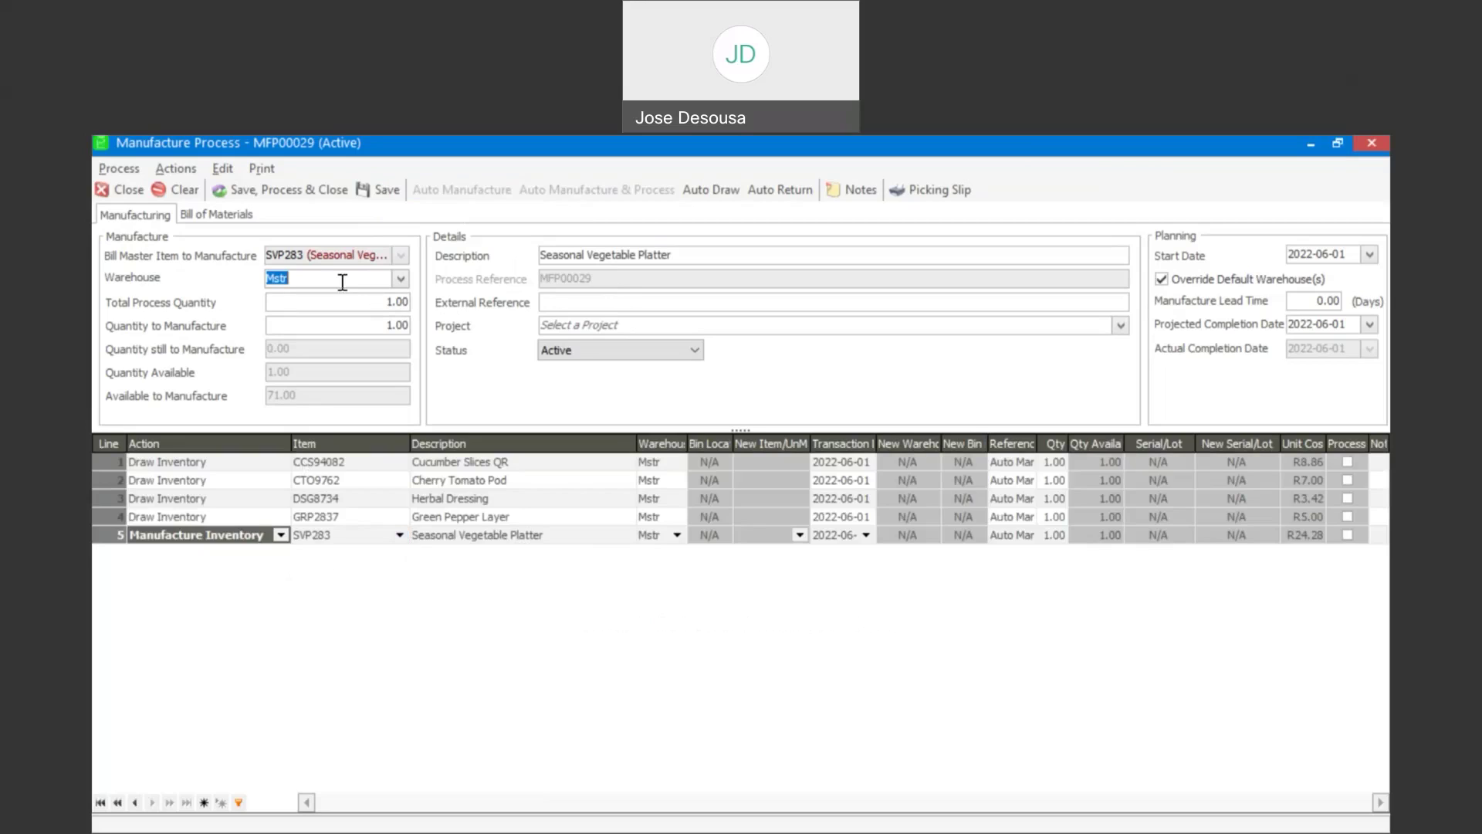
pyautogui.click(298, 194)
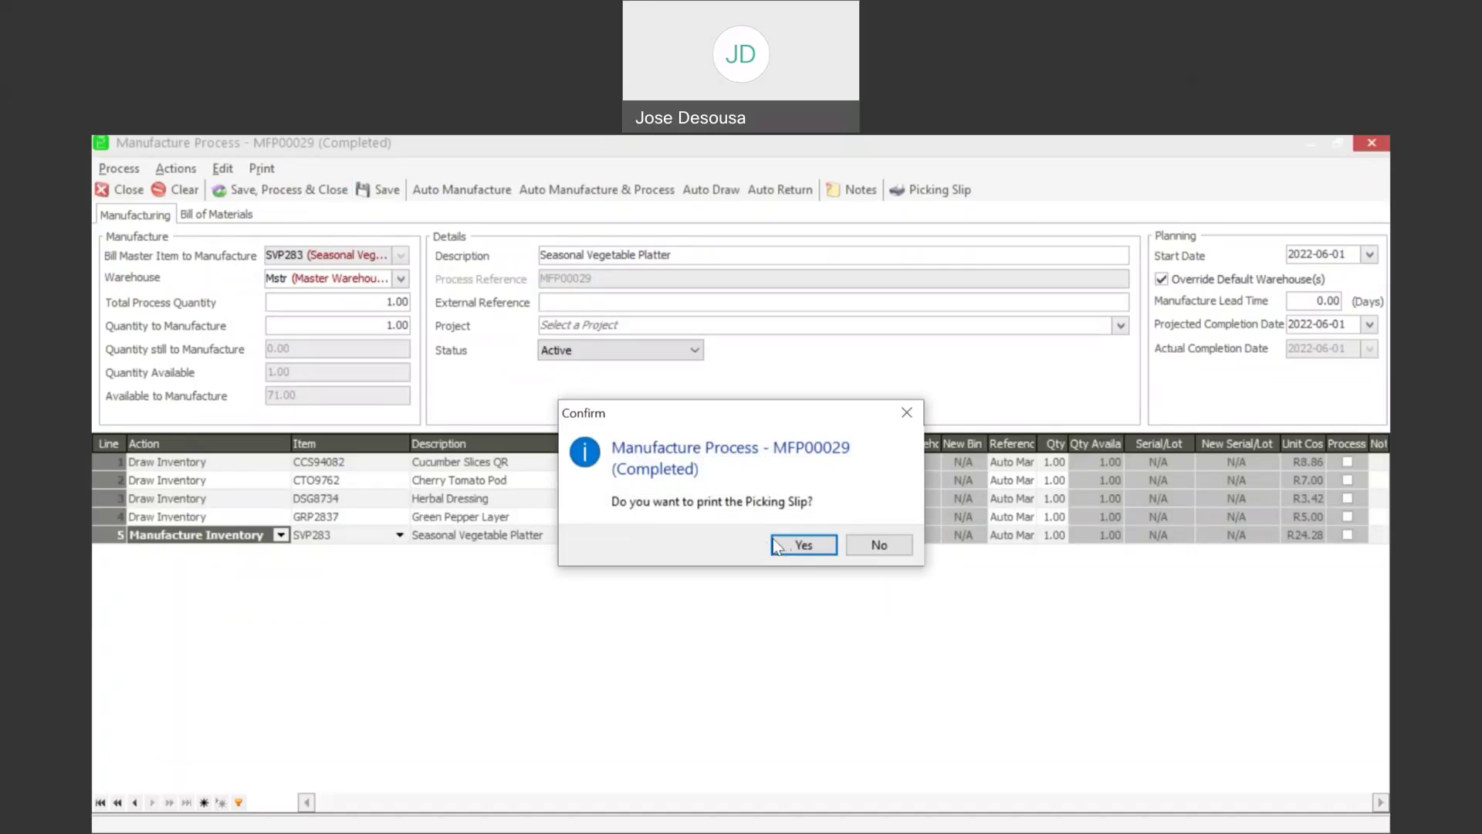
# Preview MFP00029's picking slip, close it and the process, then reopen MFP00029 for review
pyautogui.click(803, 545)
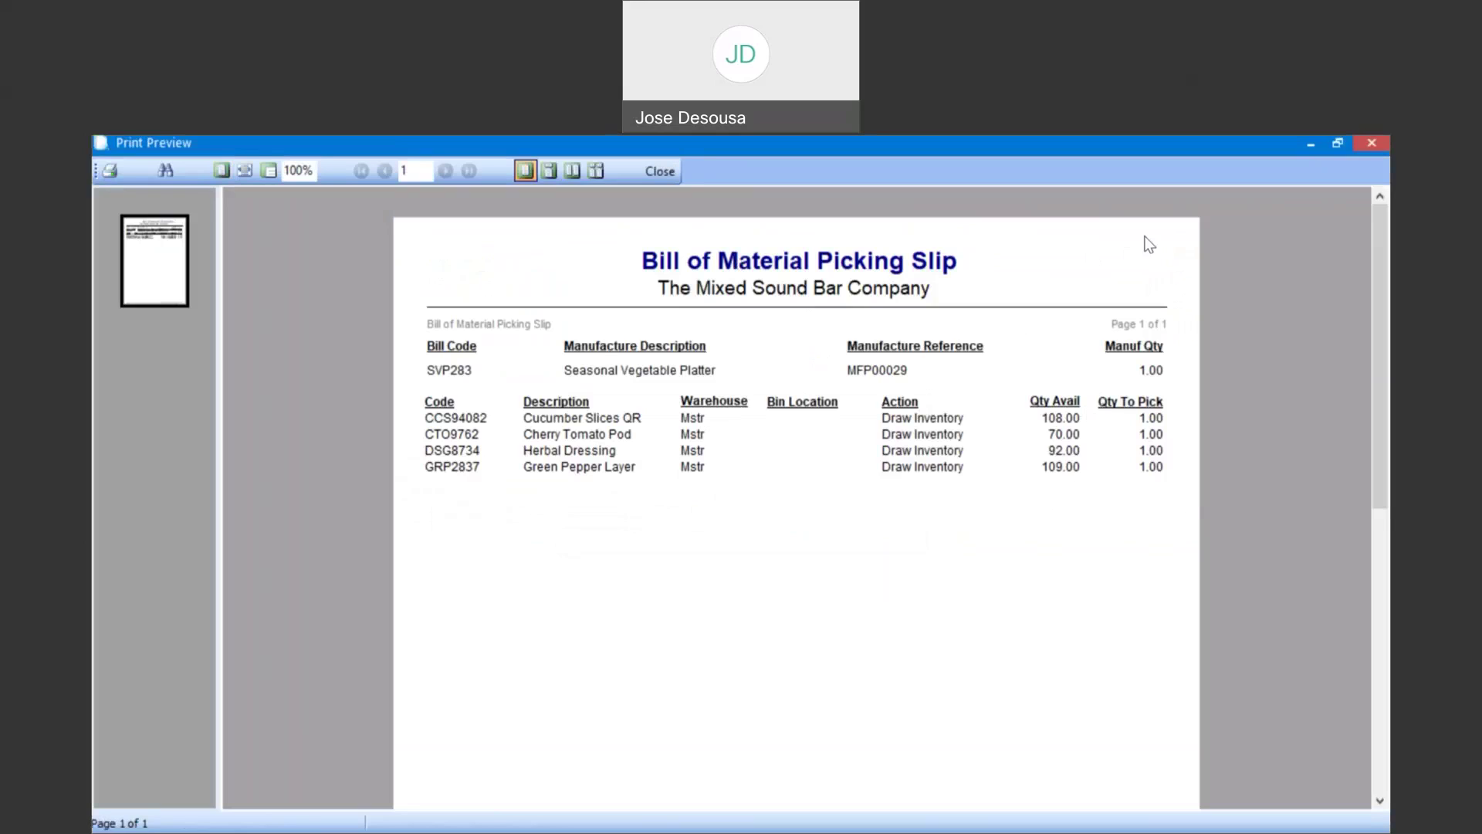
pyautogui.click(1373, 144)
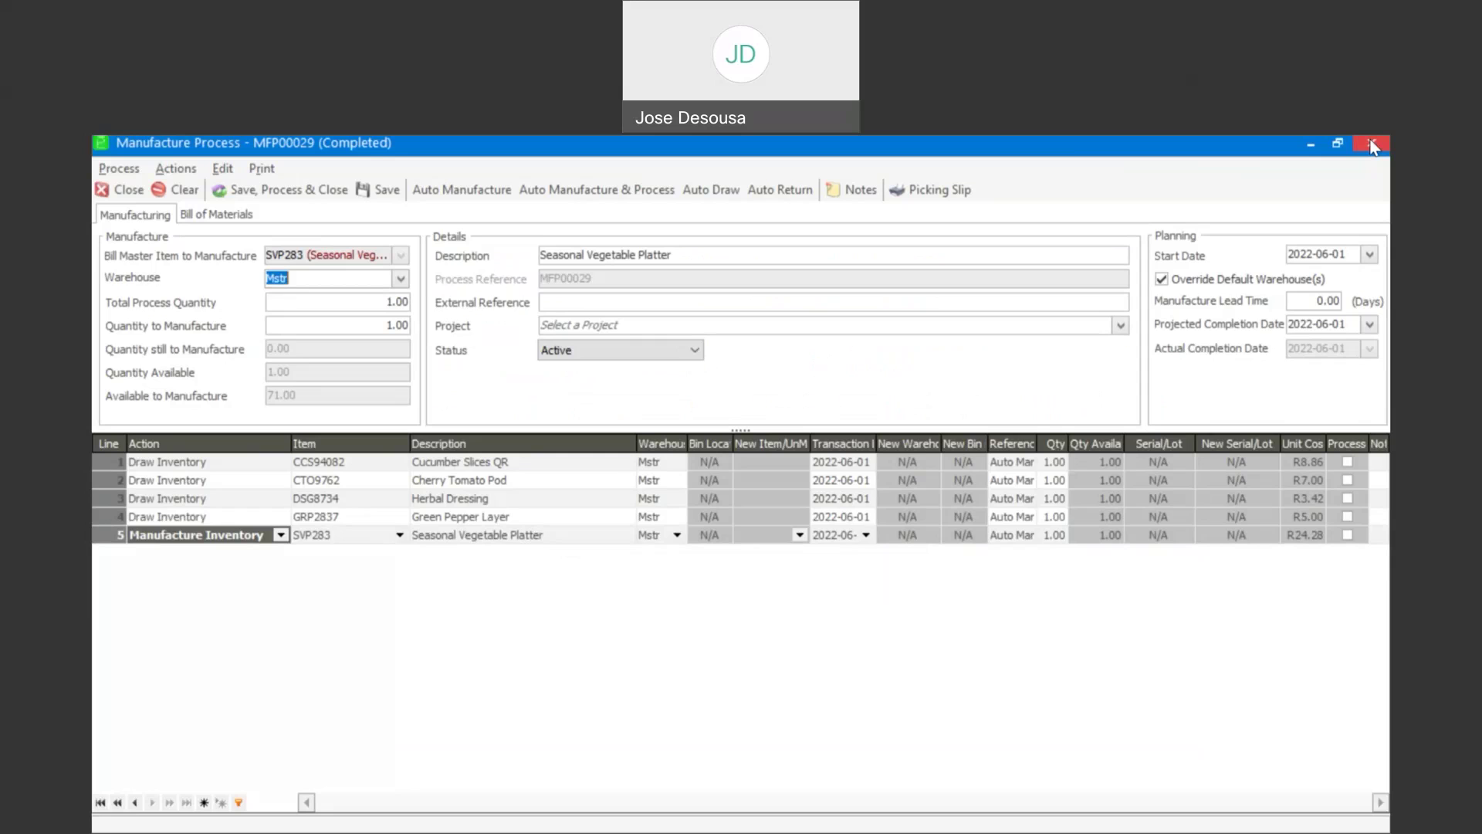
pyautogui.click(1373, 145)
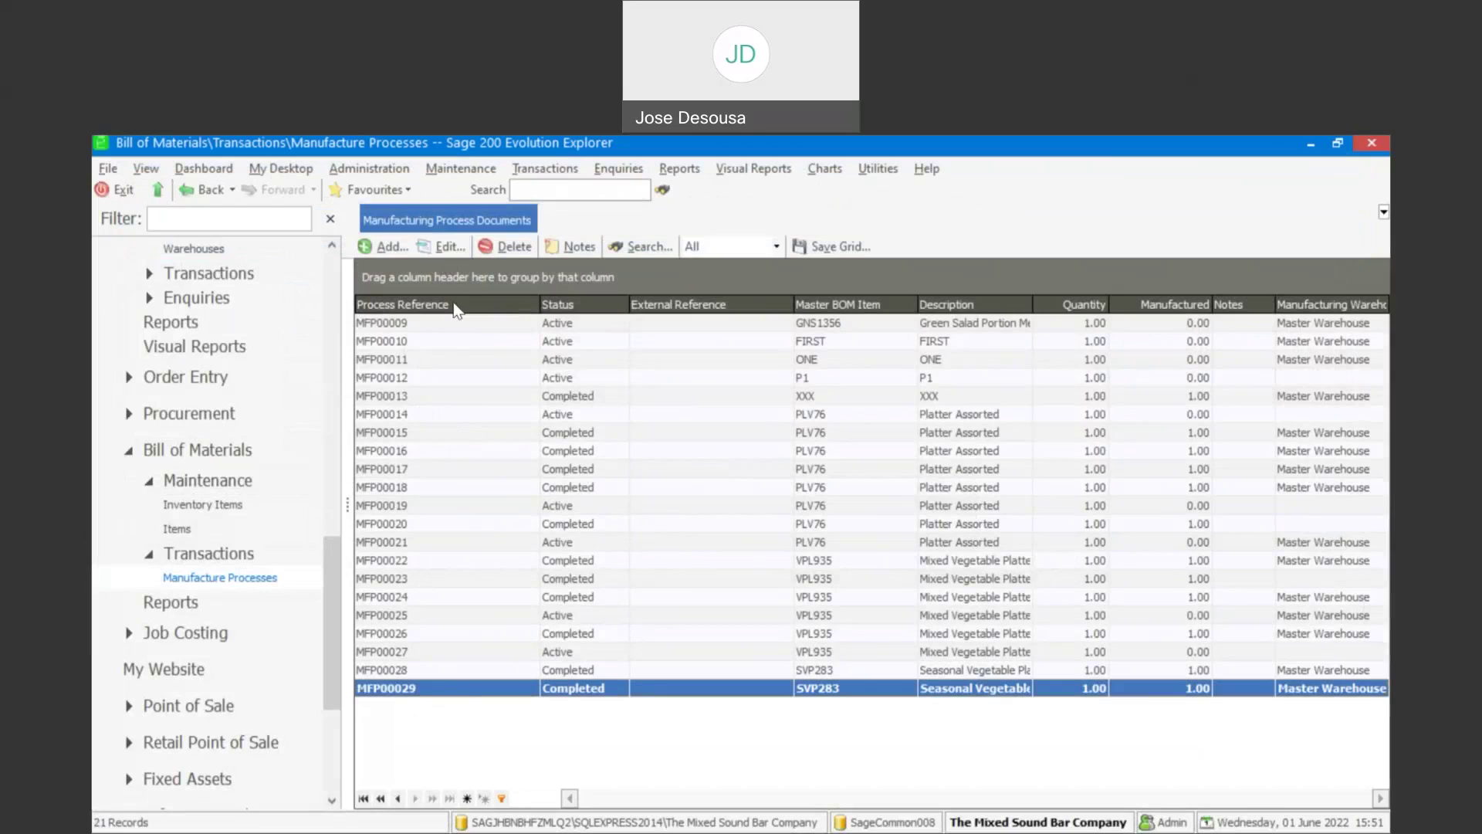
pyautogui.click(455, 251)
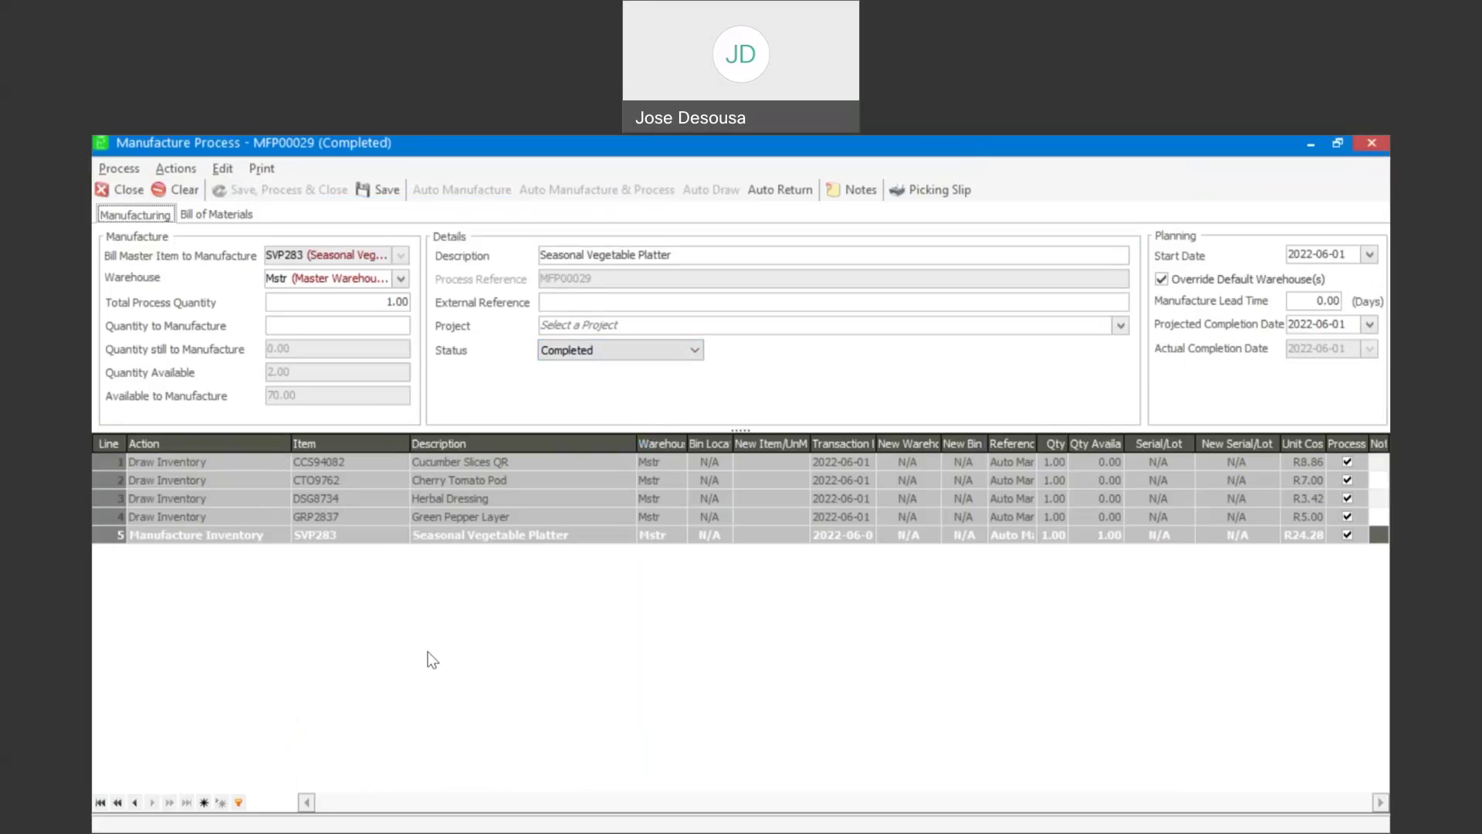
pyautogui.click(130, 190)
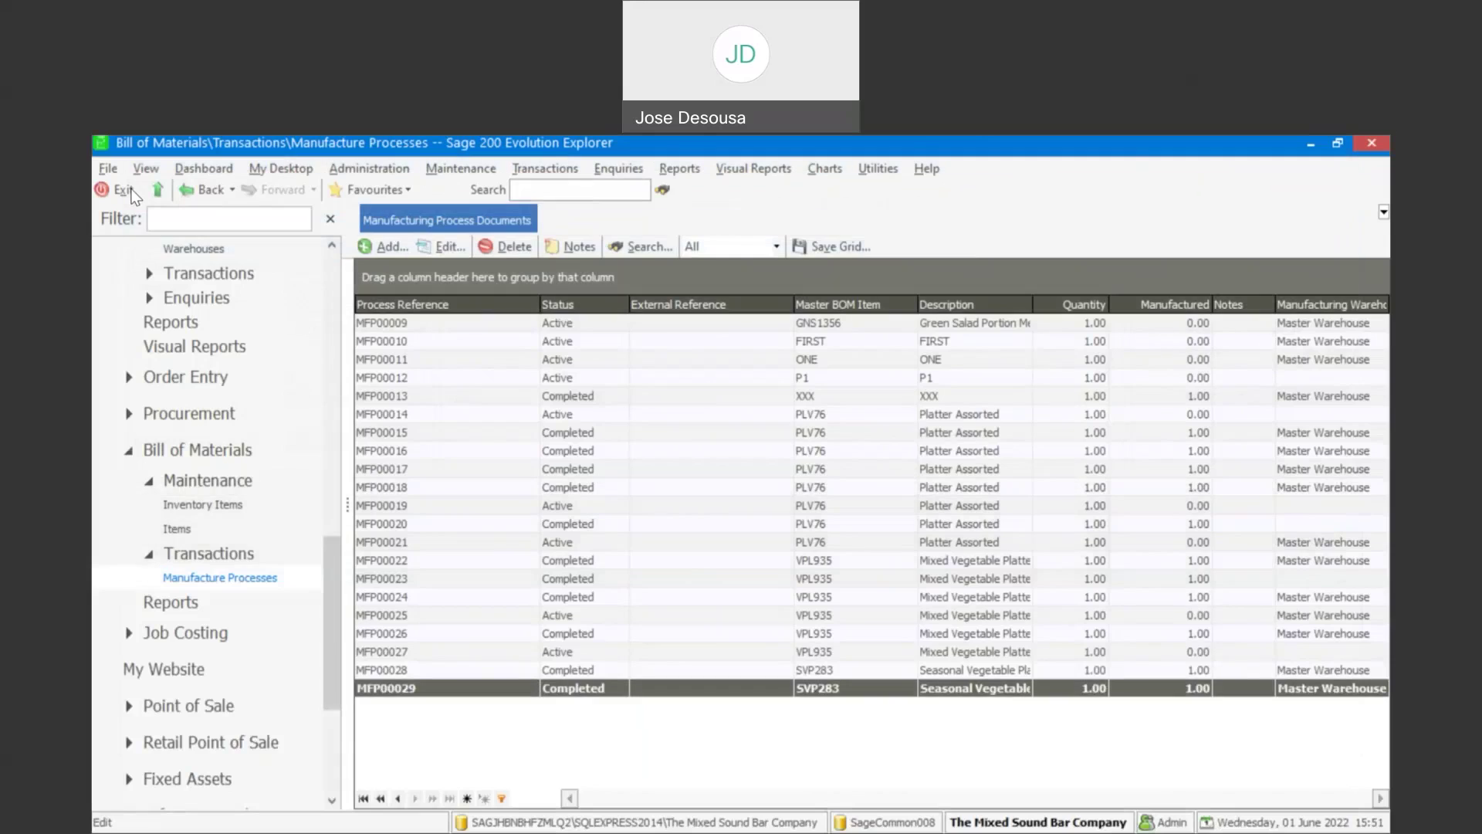
# Create and save MFP00030 for SVP283 from Mstr, then Auto Manufacture & Process it to Completed
pyautogui.click(382, 247)
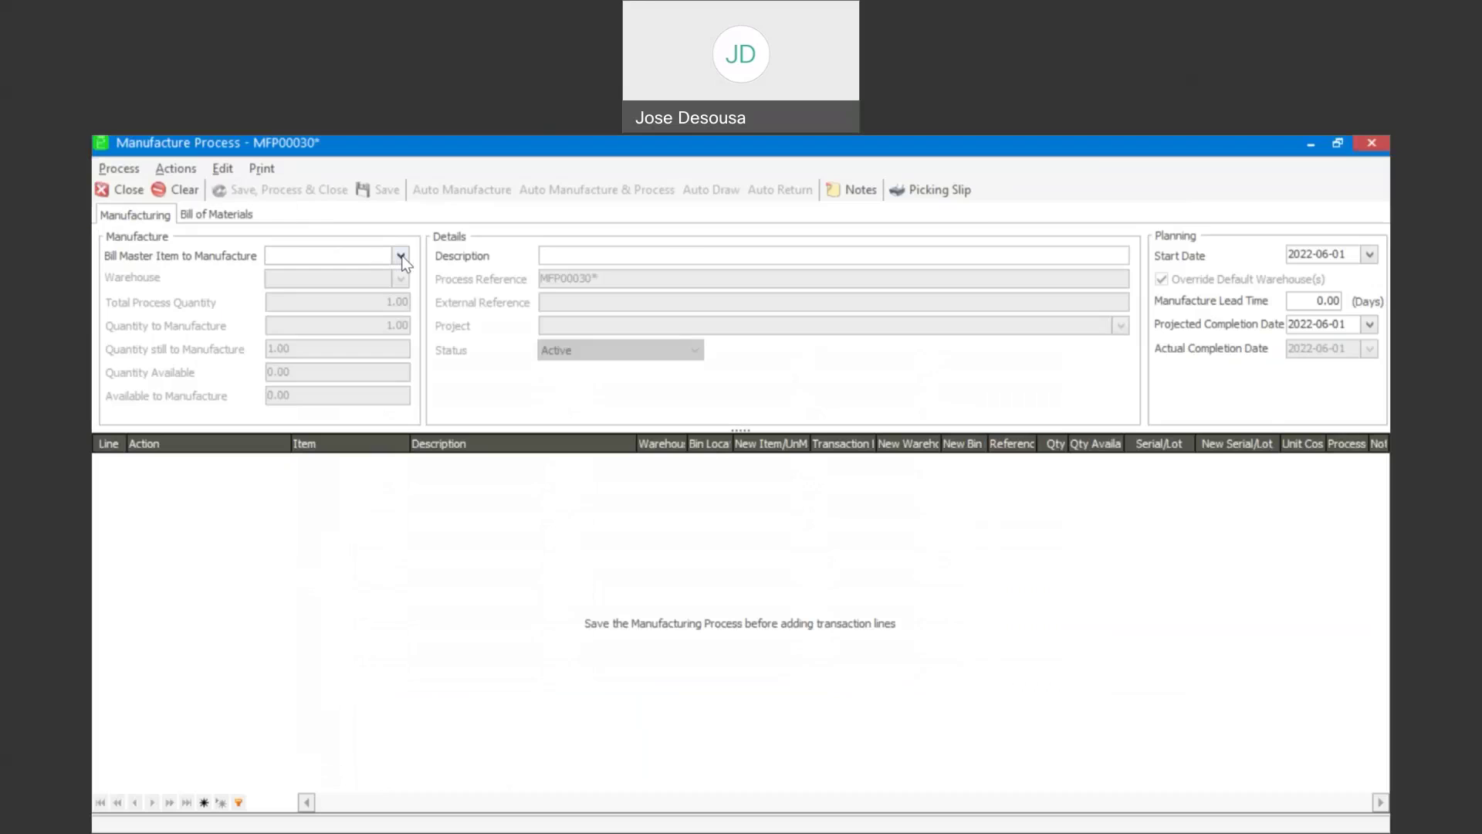
pyautogui.click(401, 256)
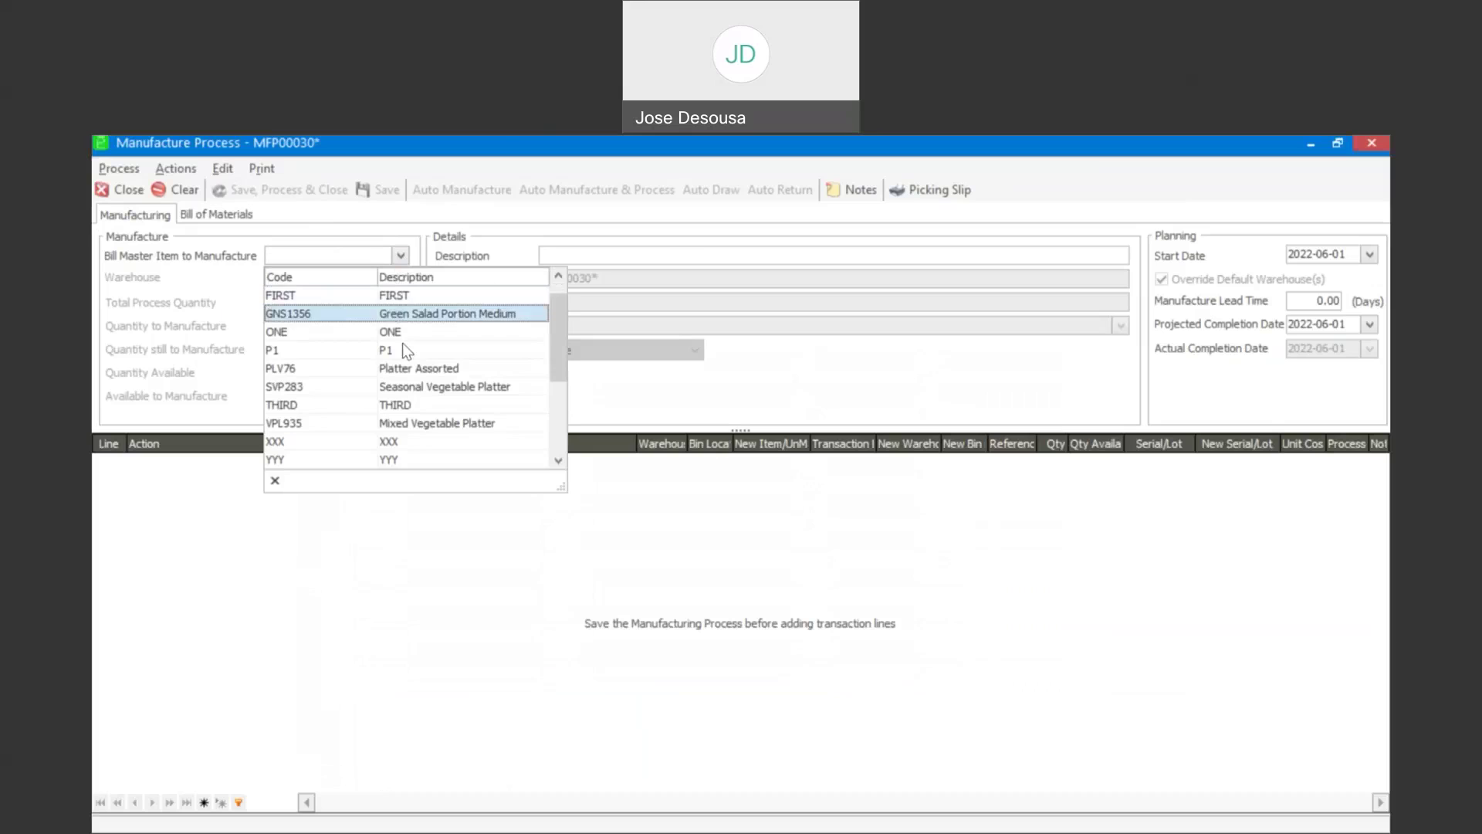
pyautogui.click(414, 383)
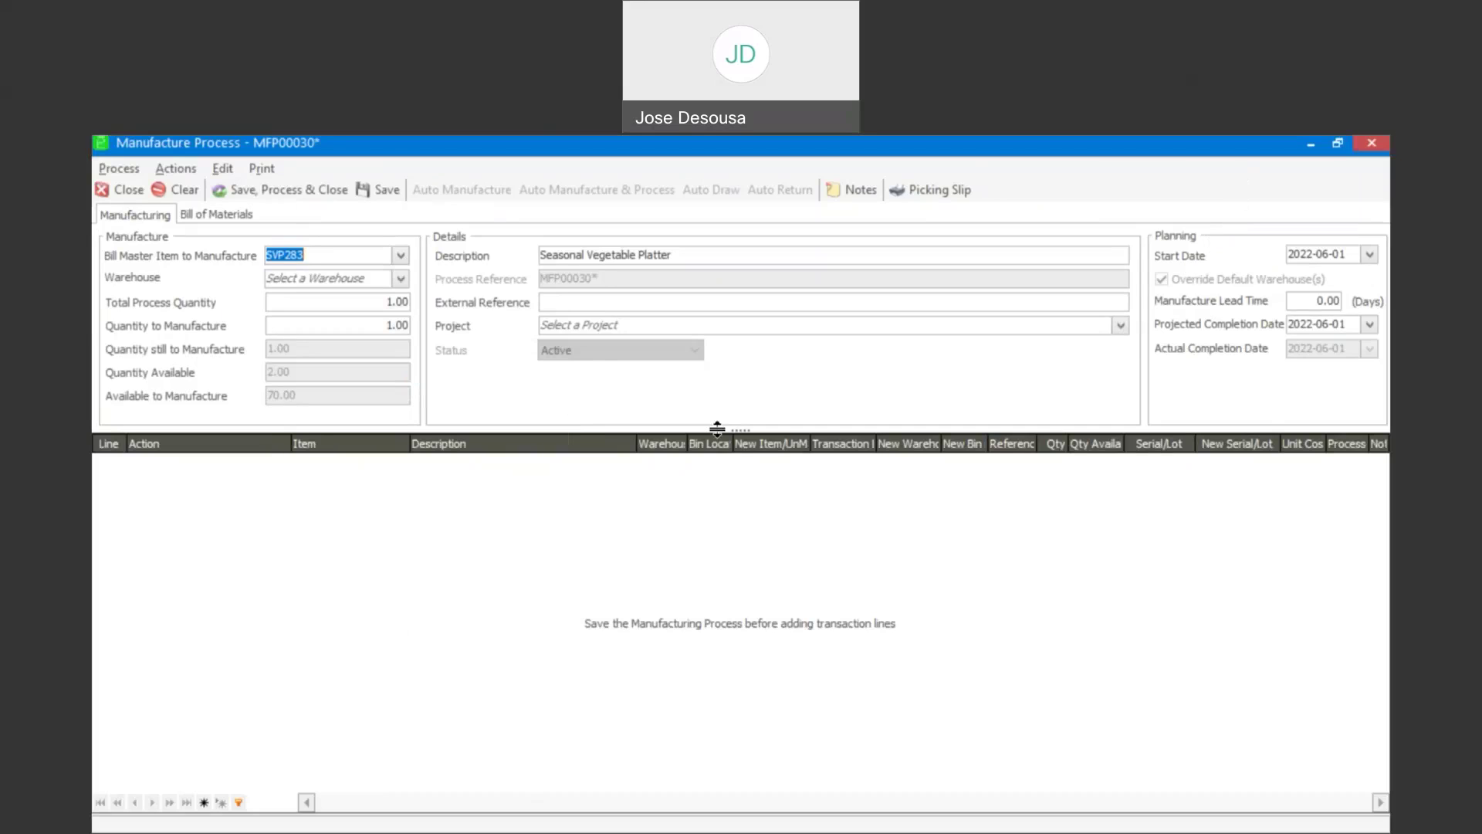
pyautogui.click(401, 279)
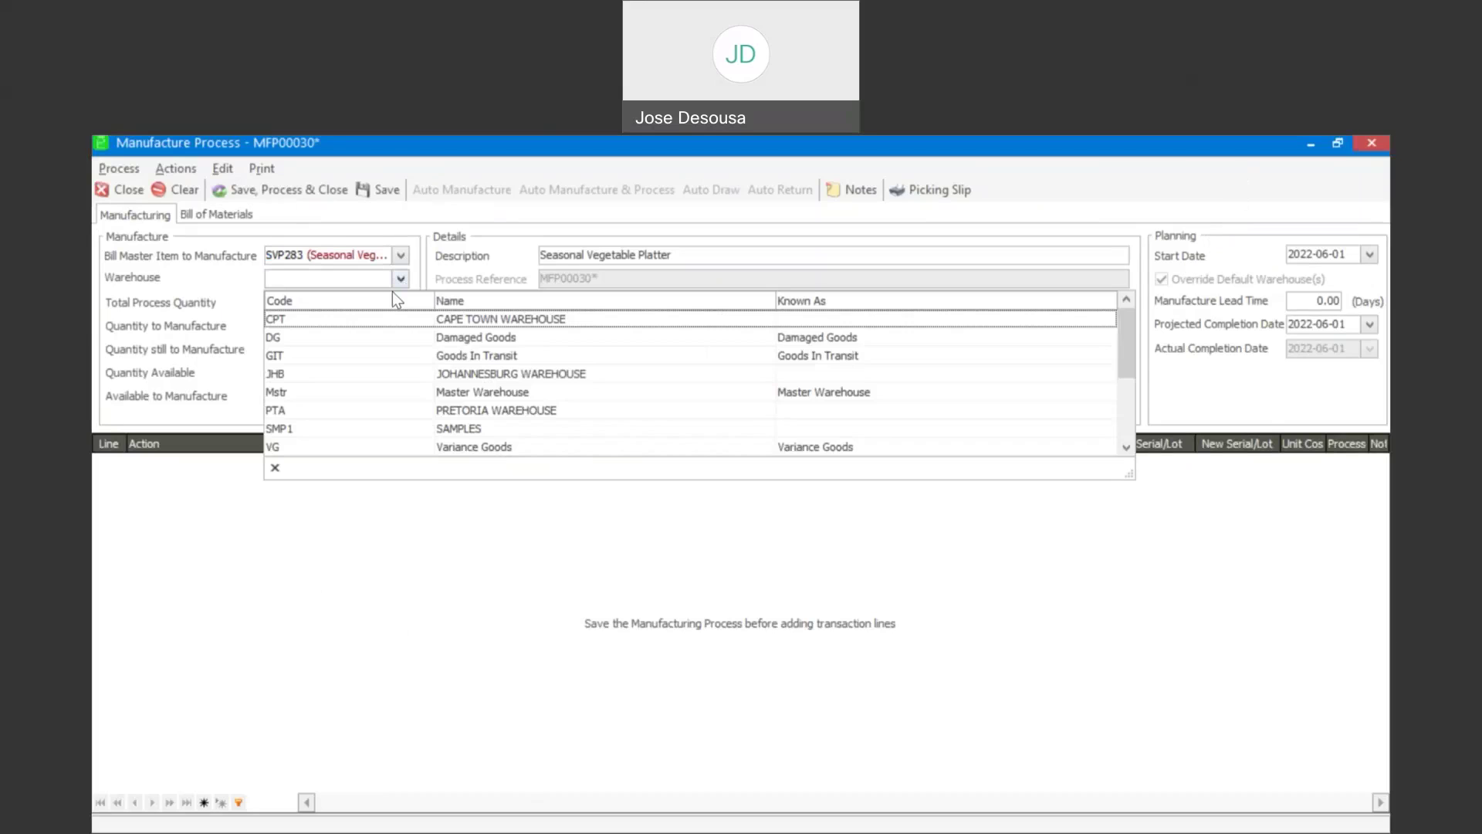
pyautogui.click(342, 395)
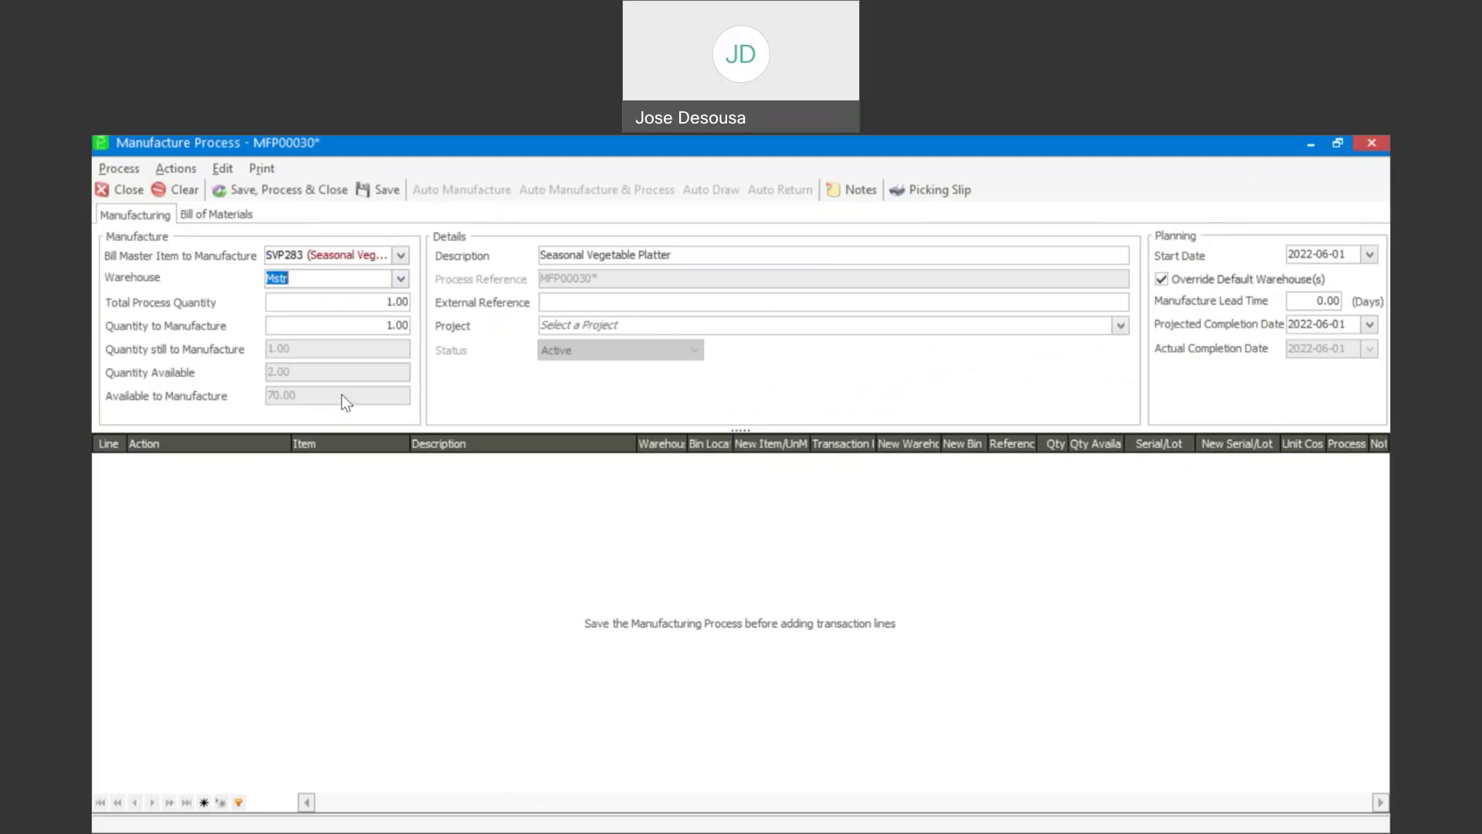
pyautogui.click(390, 193)
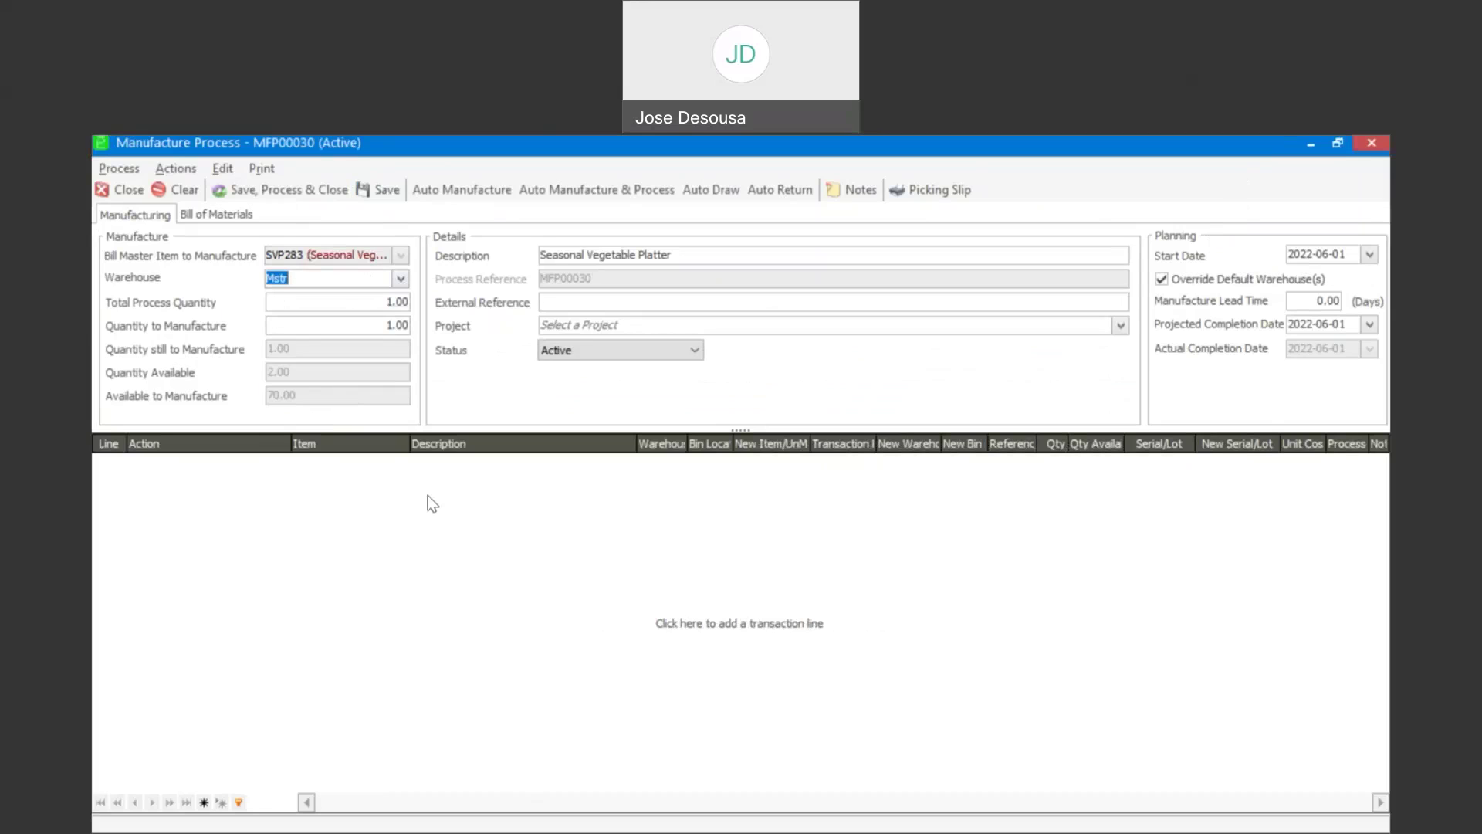
pyautogui.click(611, 191)
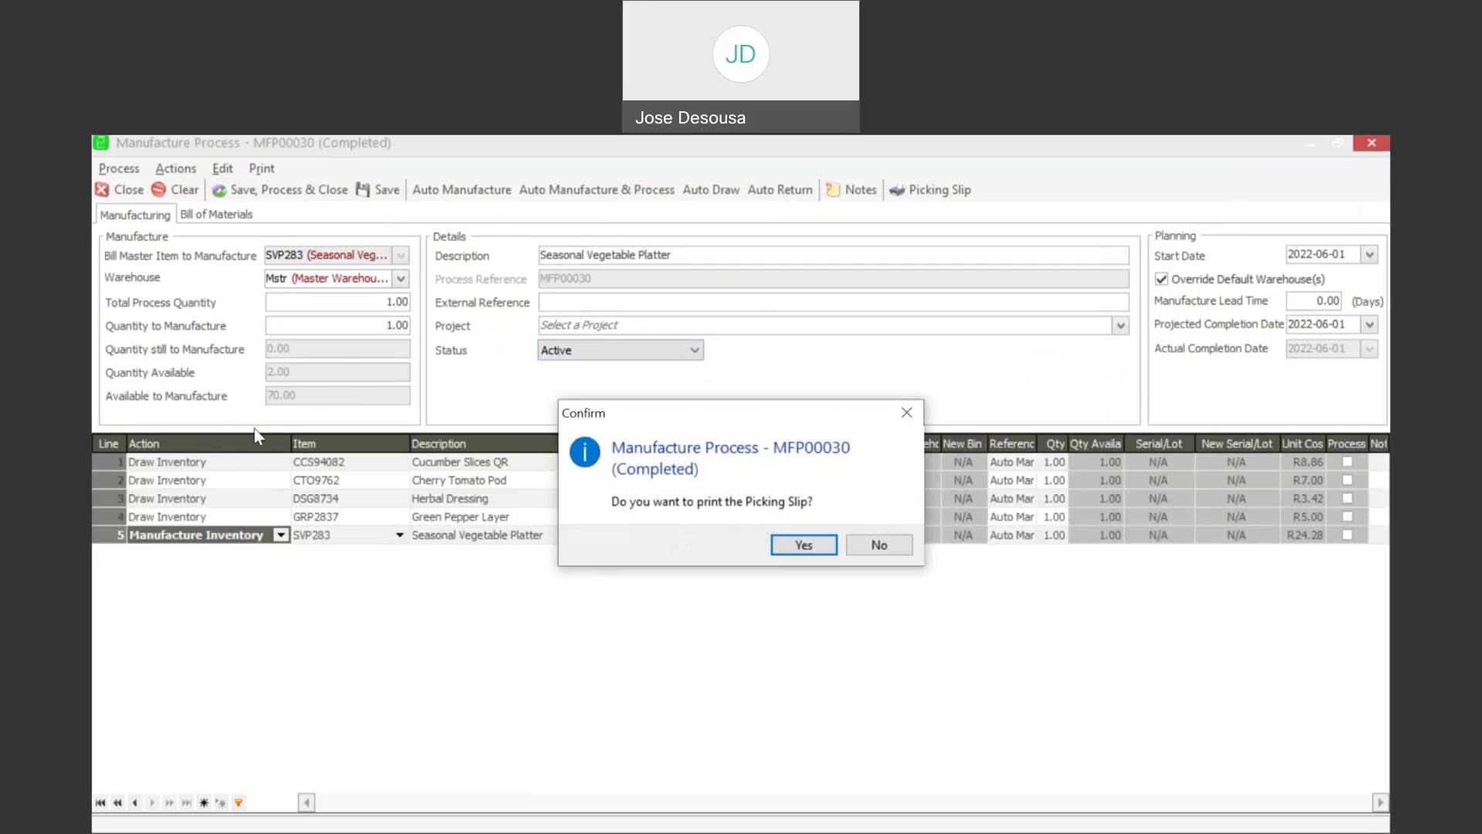
# Preview and close MFP00030's picking slip, then start new manufacture process MFP00031
pyautogui.click(804, 546)
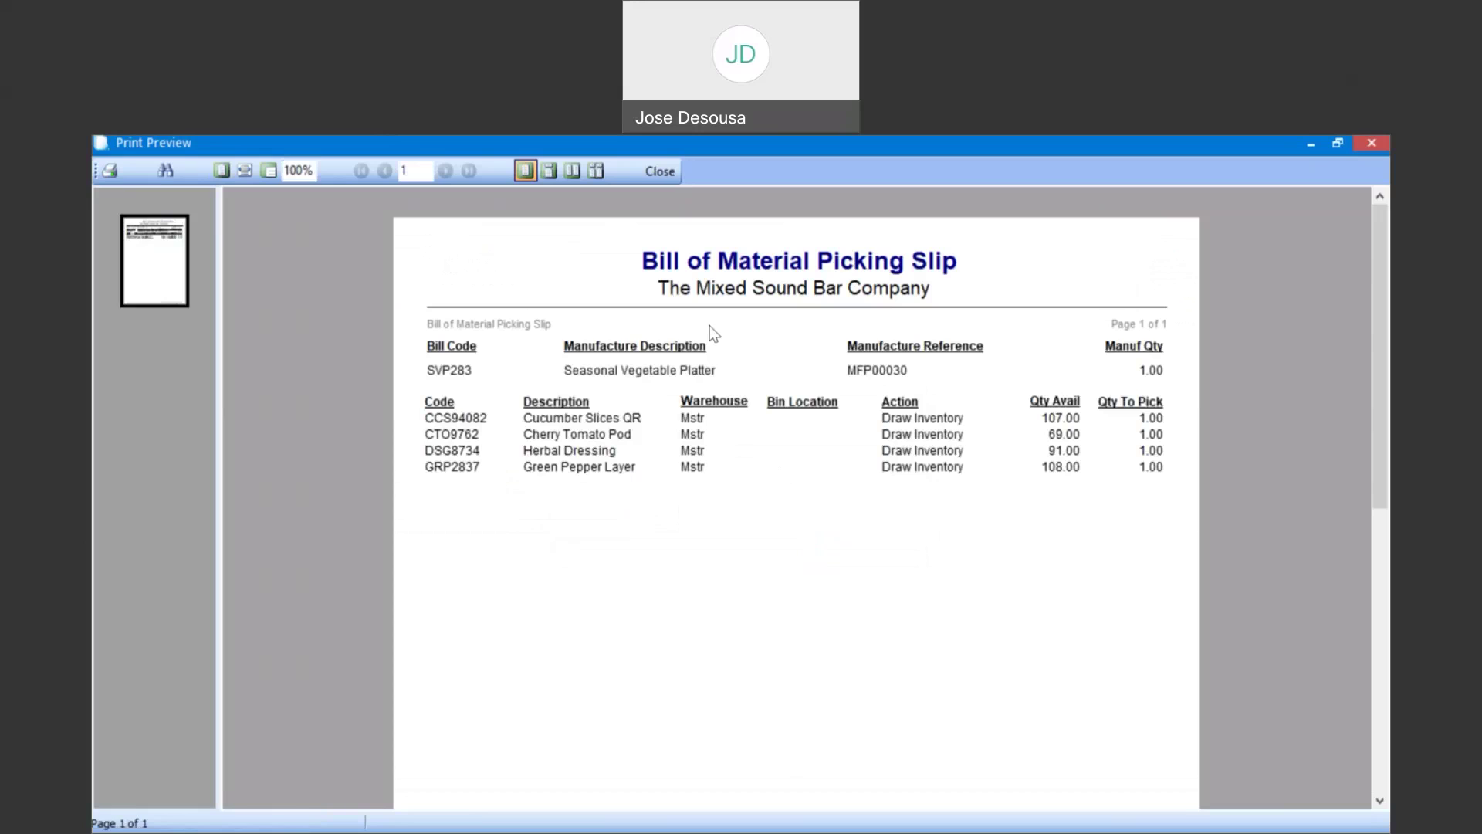
pyautogui.click(669, 174)
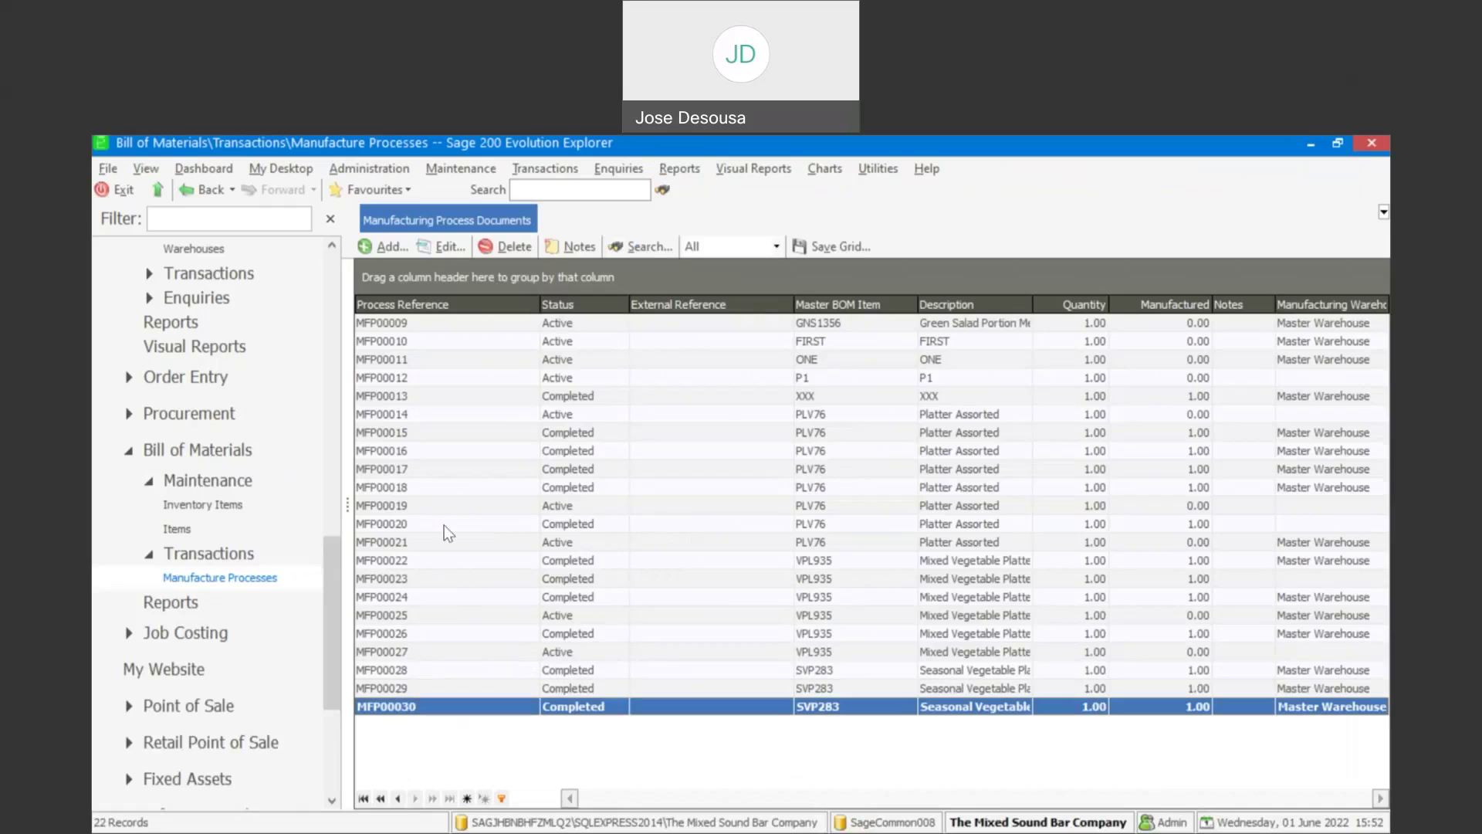
pyautogui.click(390, 251)
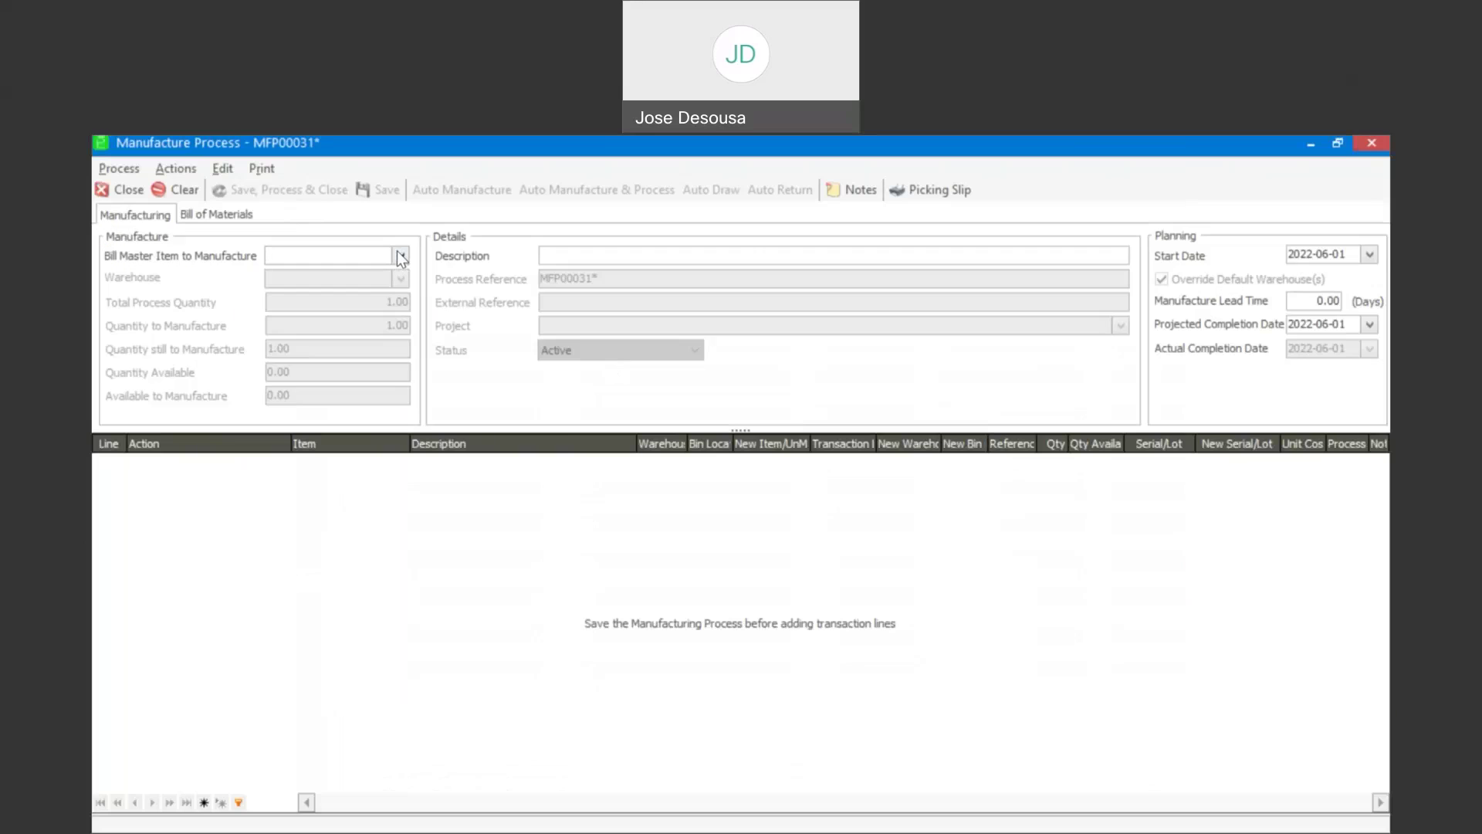
# Set MFP00031 to manufacture SVP283, save it as Active, and choose the Master Warehouse
pyautogui.click(401, 256)
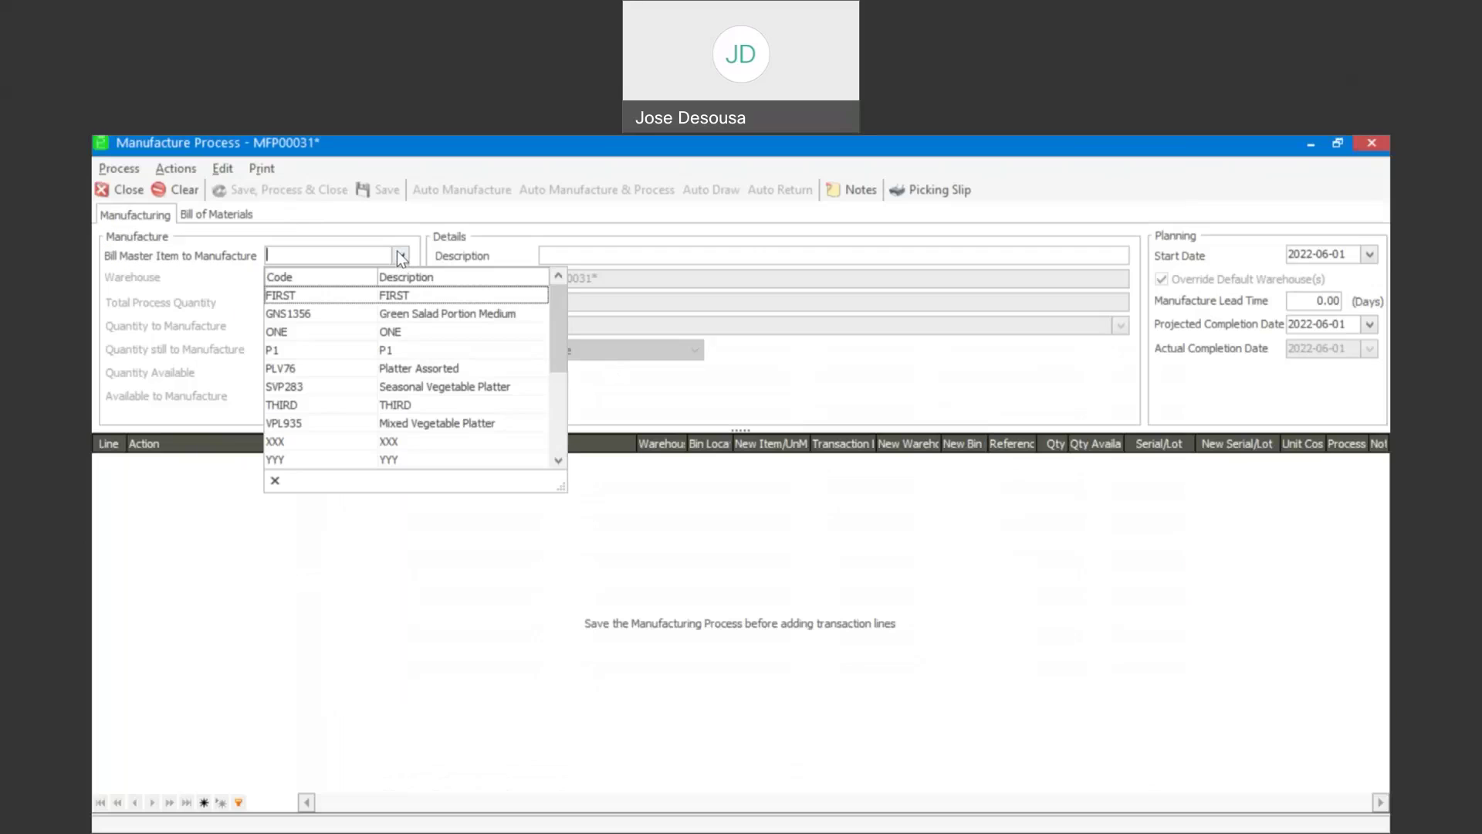
pyautogui.click(415, 381)
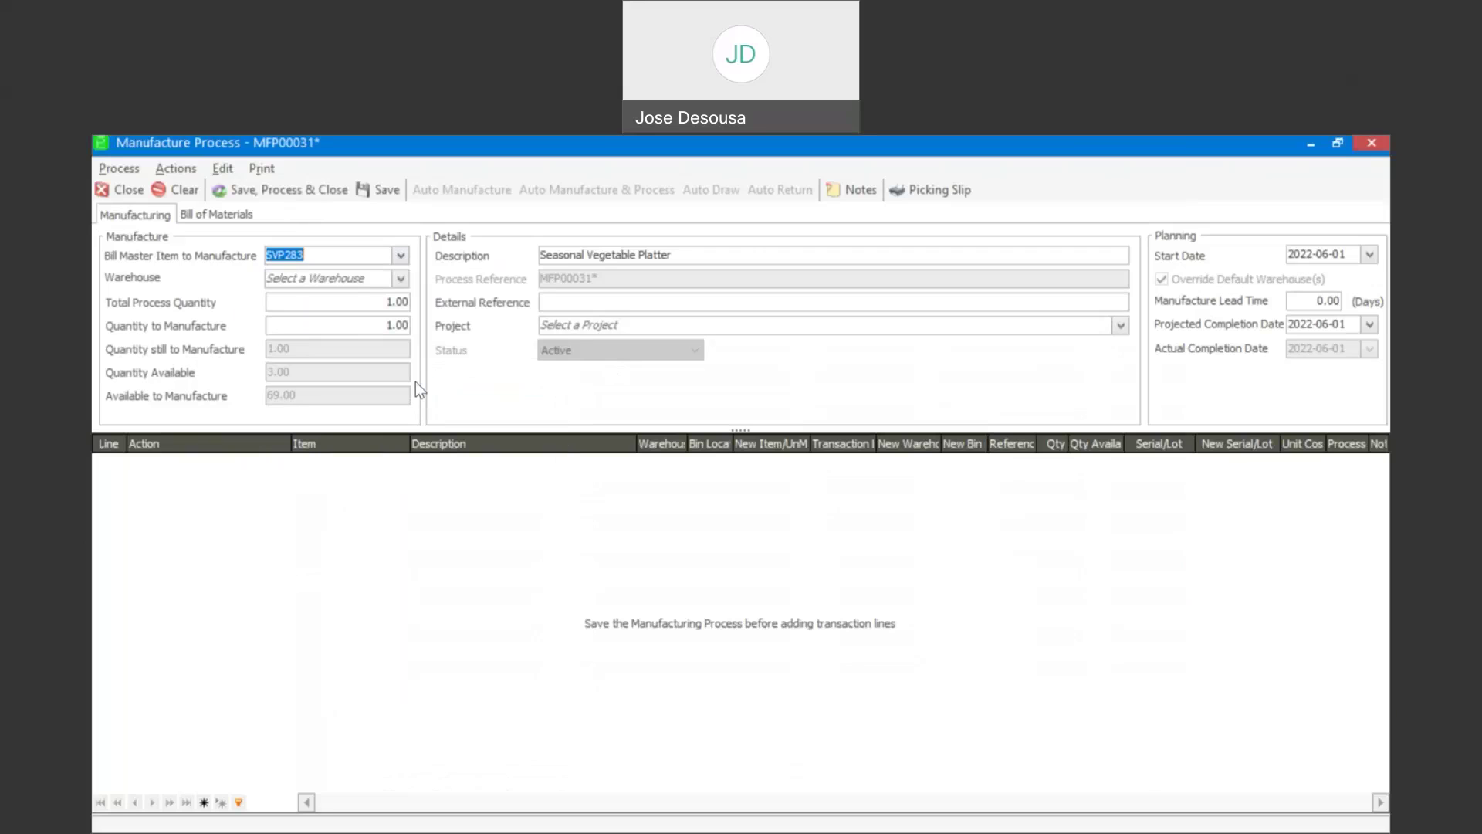
pyautogui.click(393, 193)
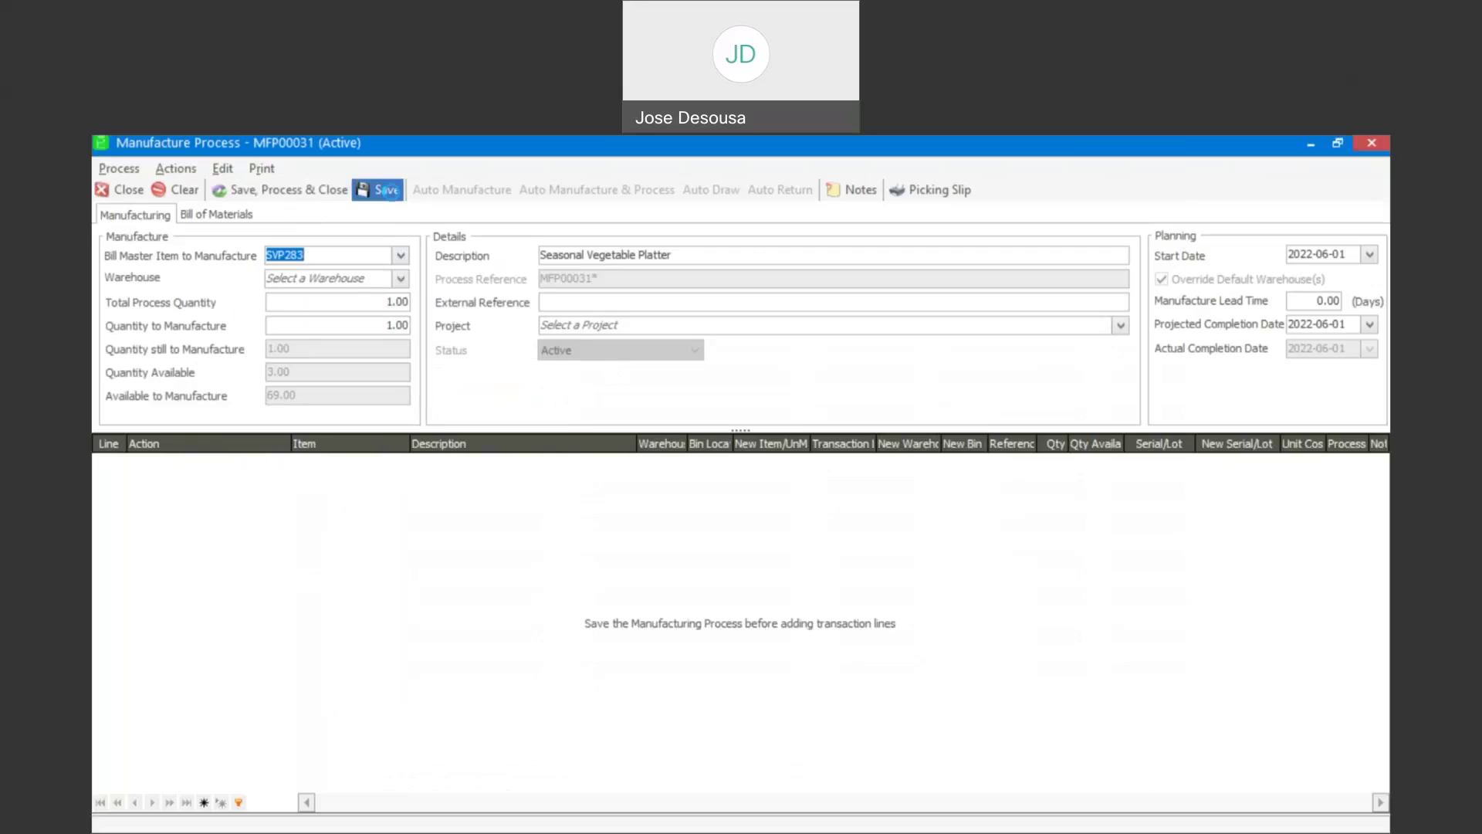
pyautogui.click(401, 283)
pyautogui.click(347, 386)
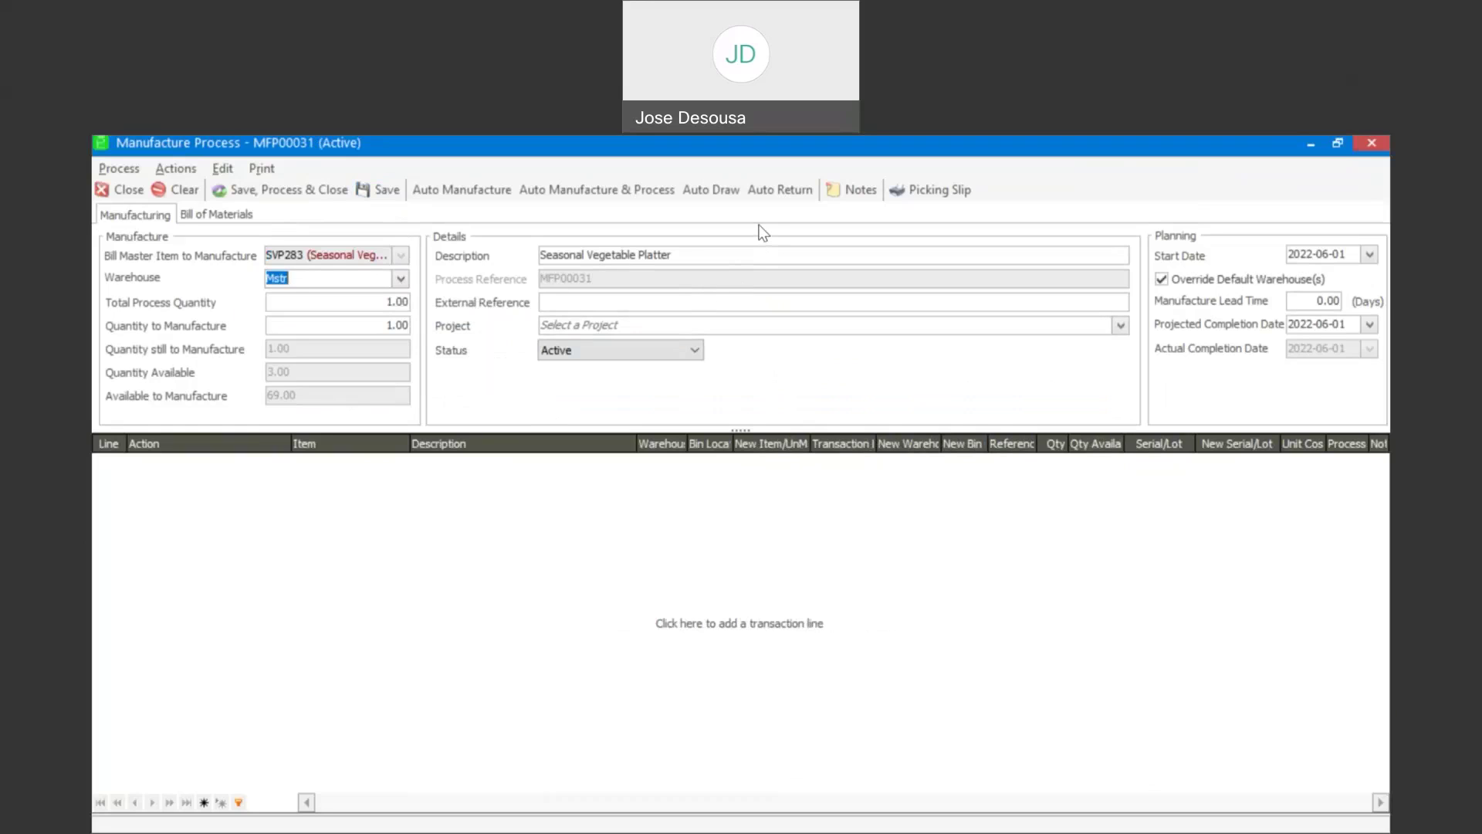
# Auto-draw four component lines into MFP00031, process it, and preview then close its picking slip
pyautogui.click(728, 190)
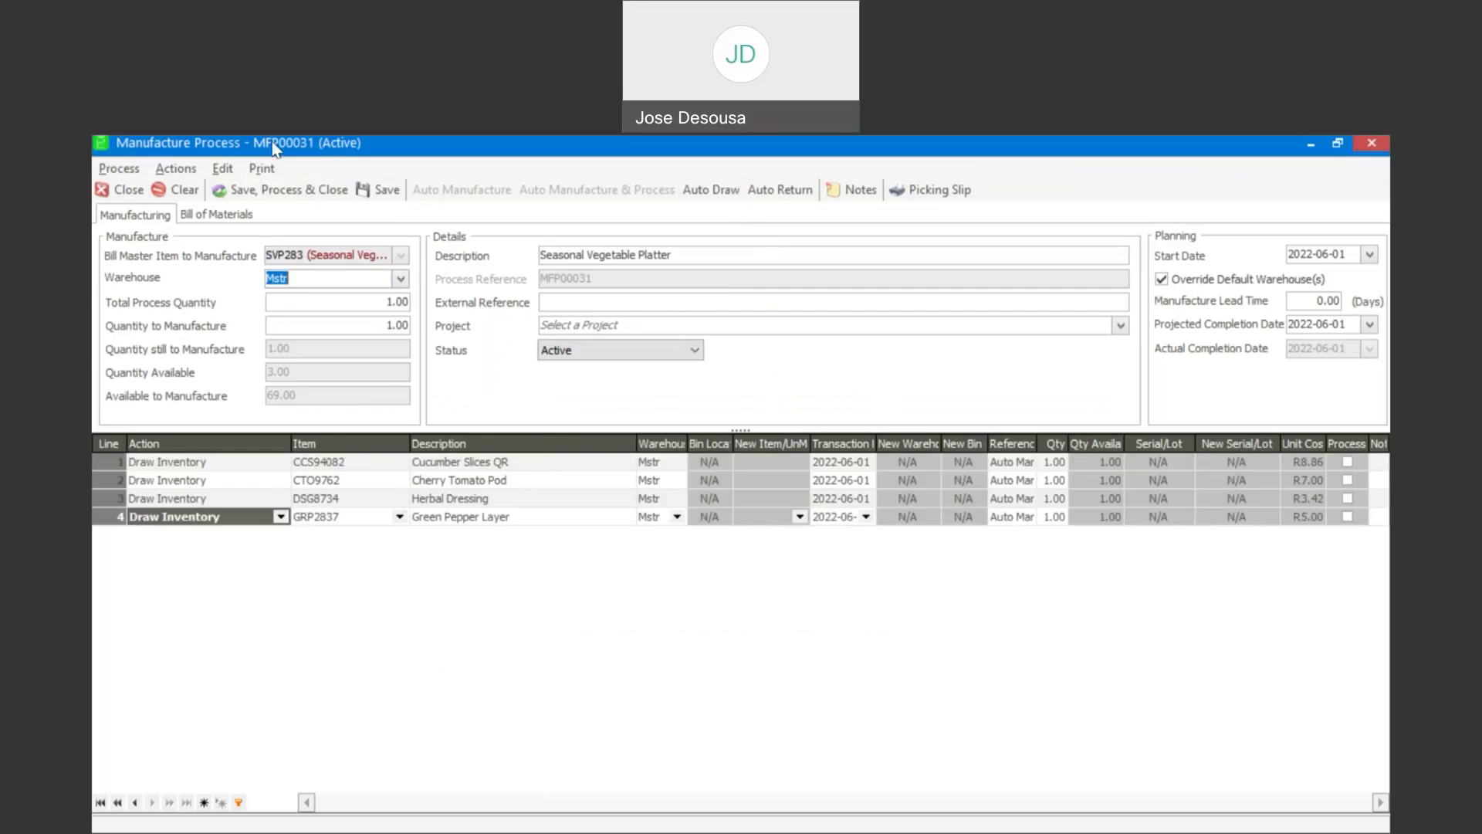
pyautogui.click(276, 189)
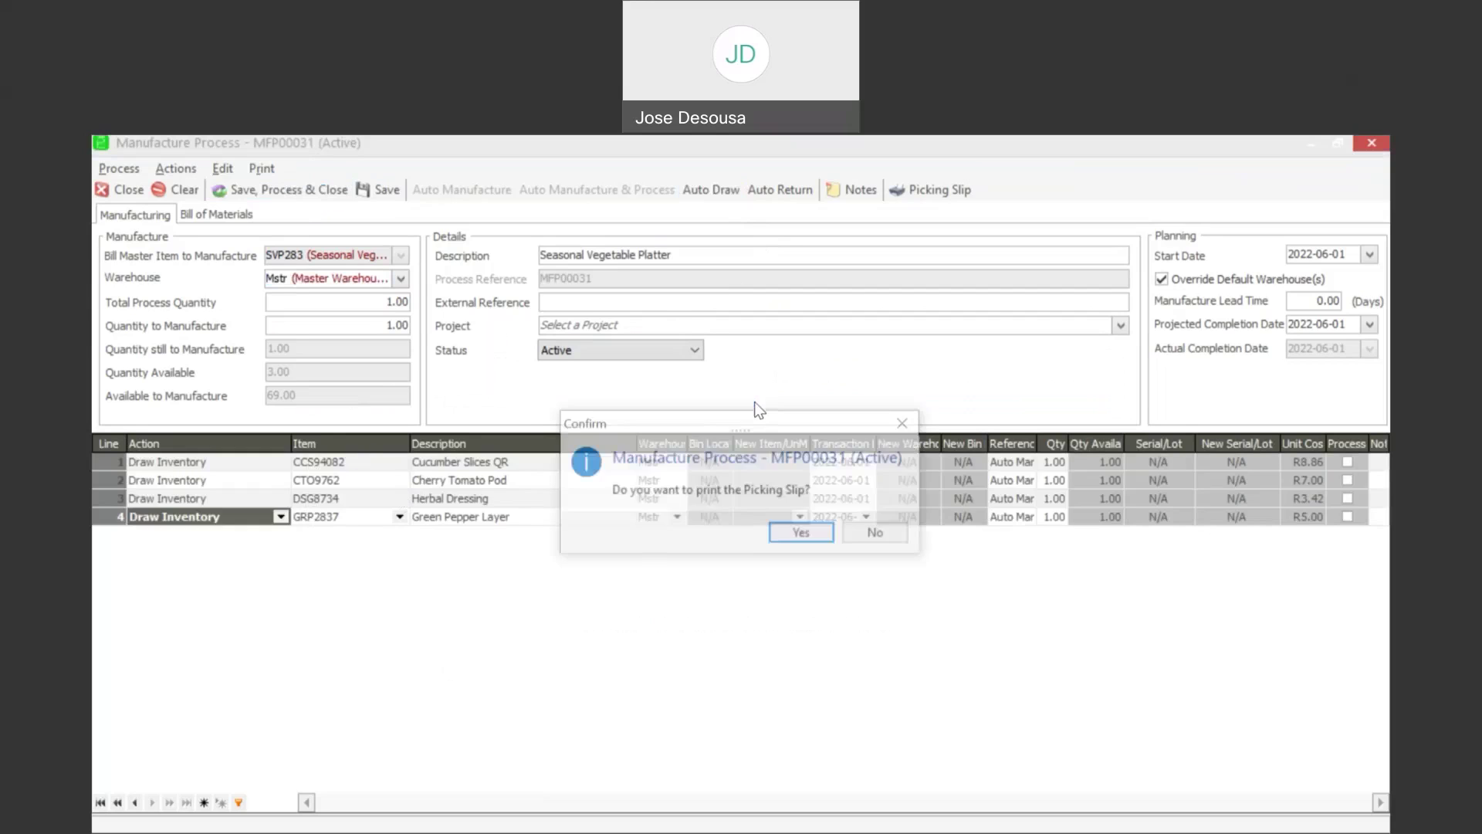
pyautogui.click(803, 535)
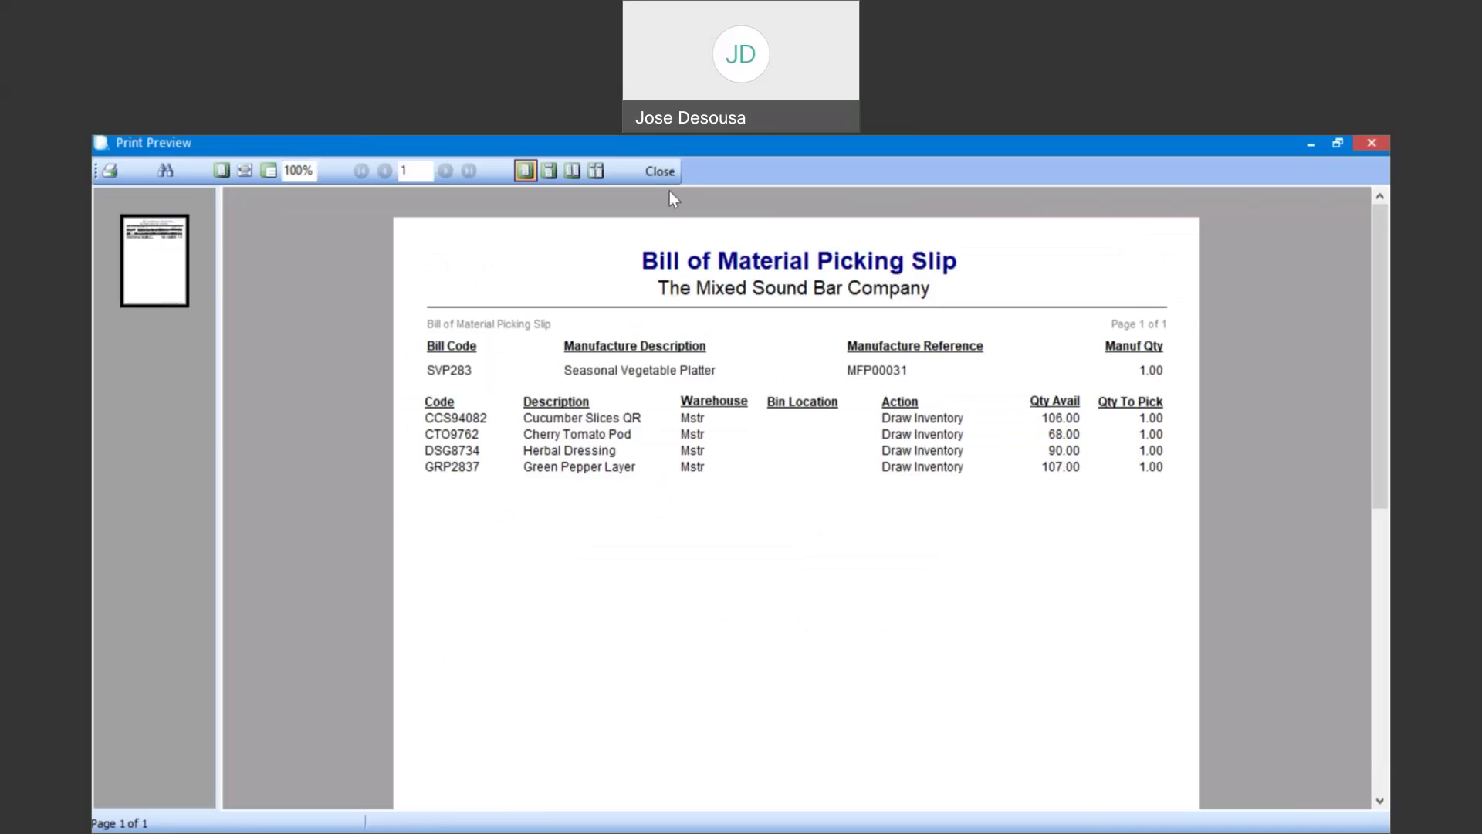
pyautogui.click(661, 172)
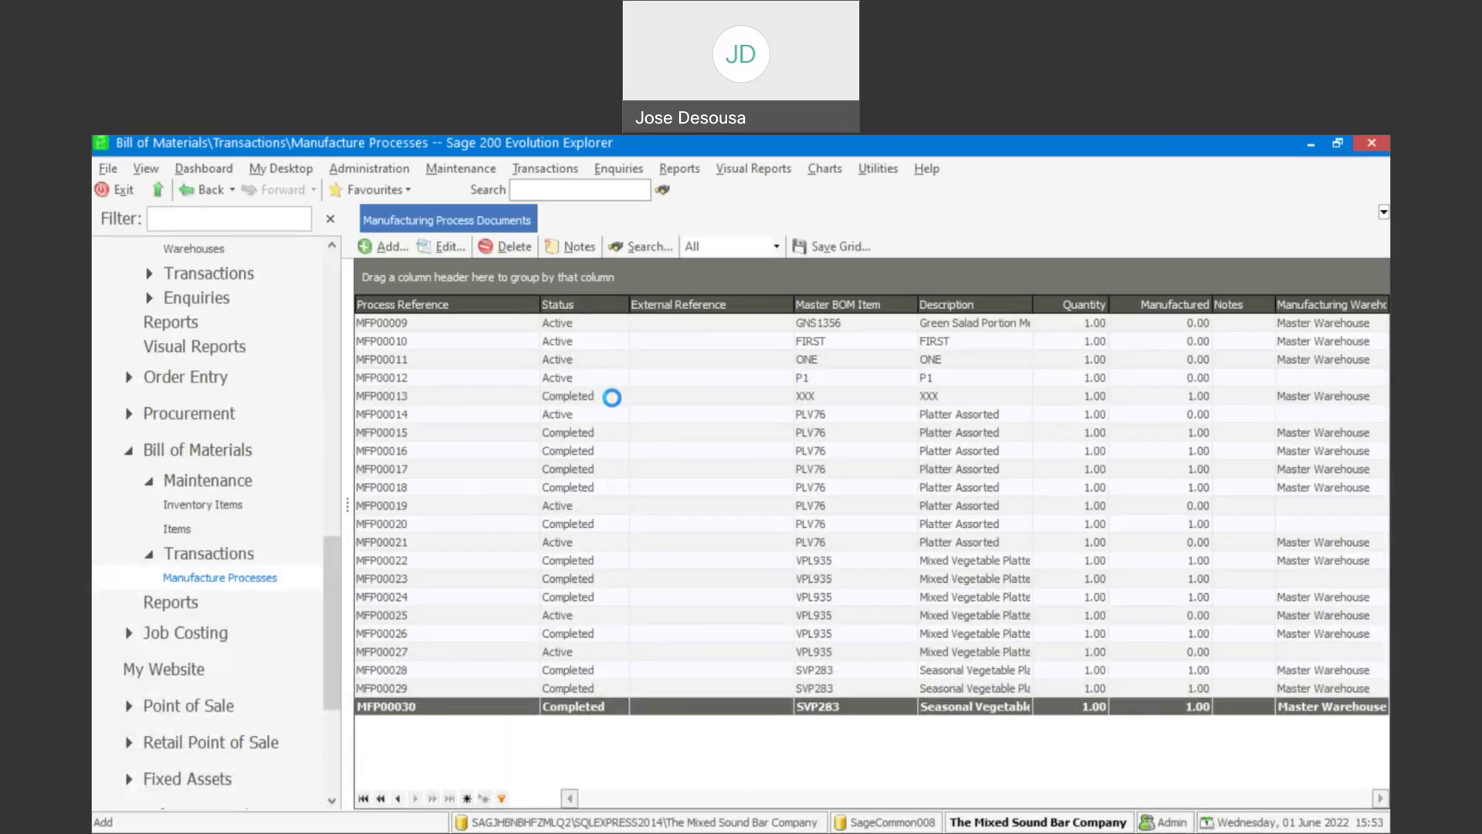
# Reopen MFP00031, auto-add four Return Inventory lines, and process it without printing a picking slip
pyautogui.click(448, 249)
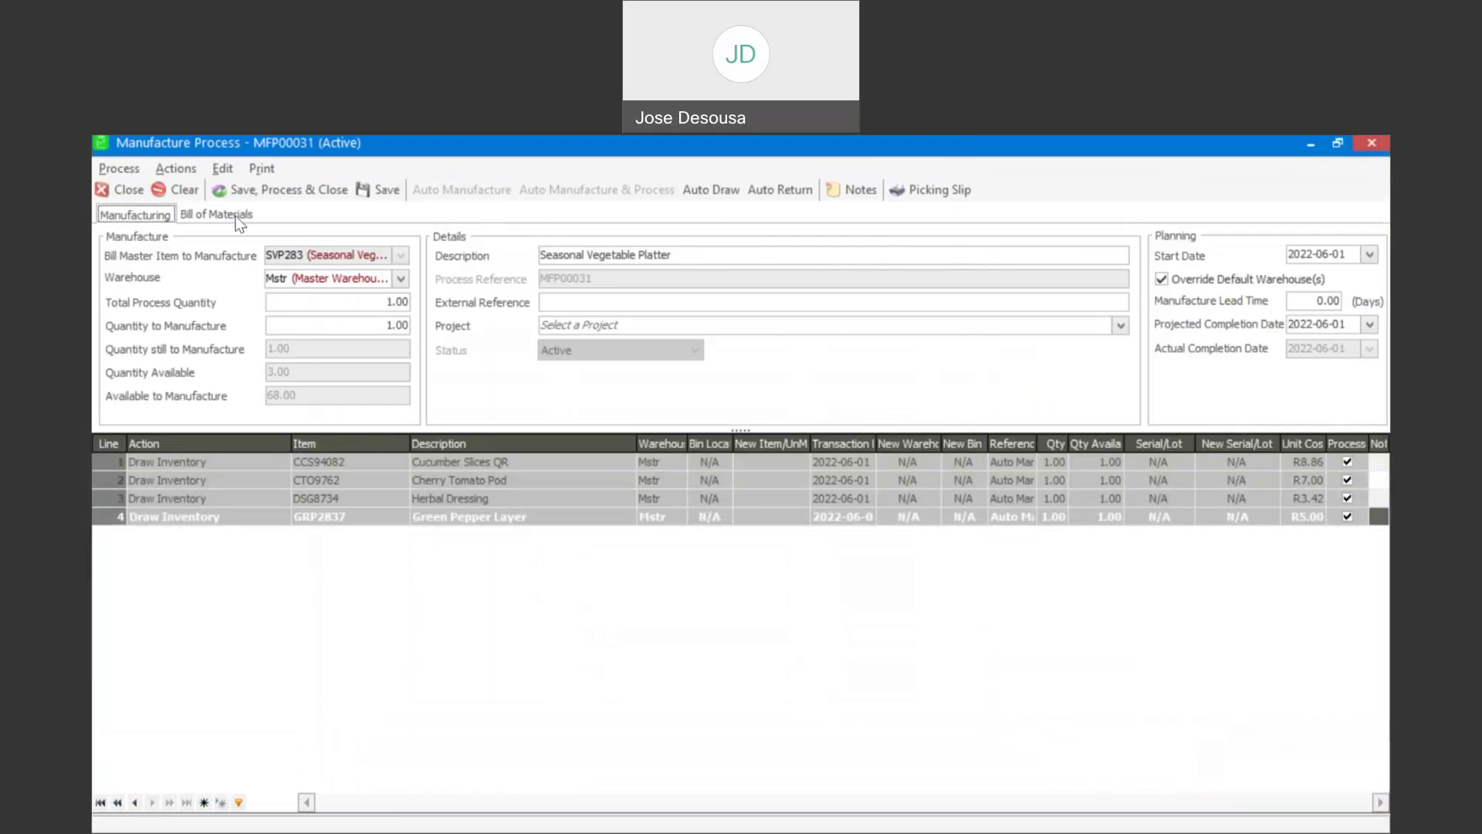
pyautogui.click(773, 192)
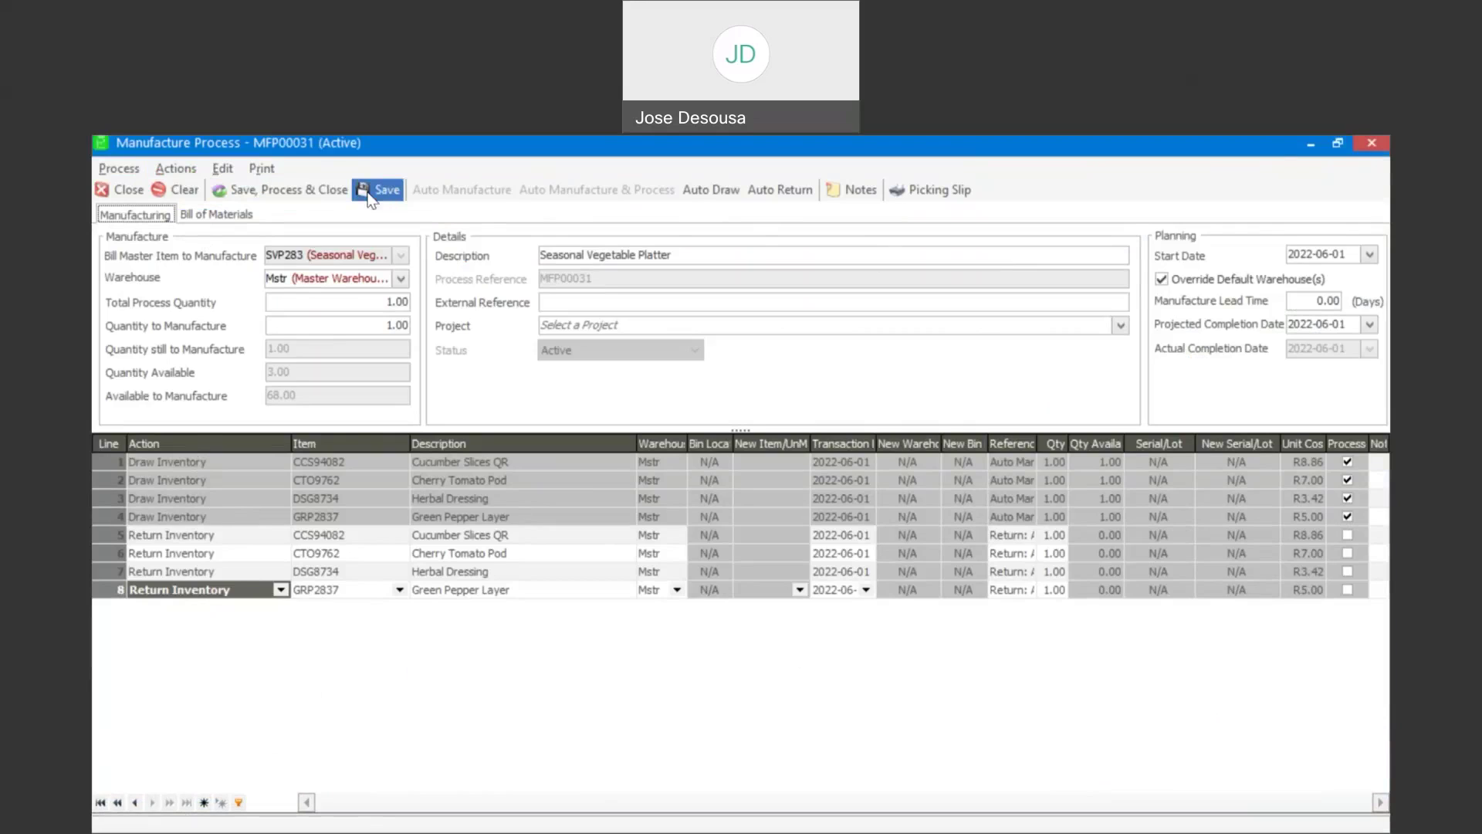
pyautogui.click(334, 193)
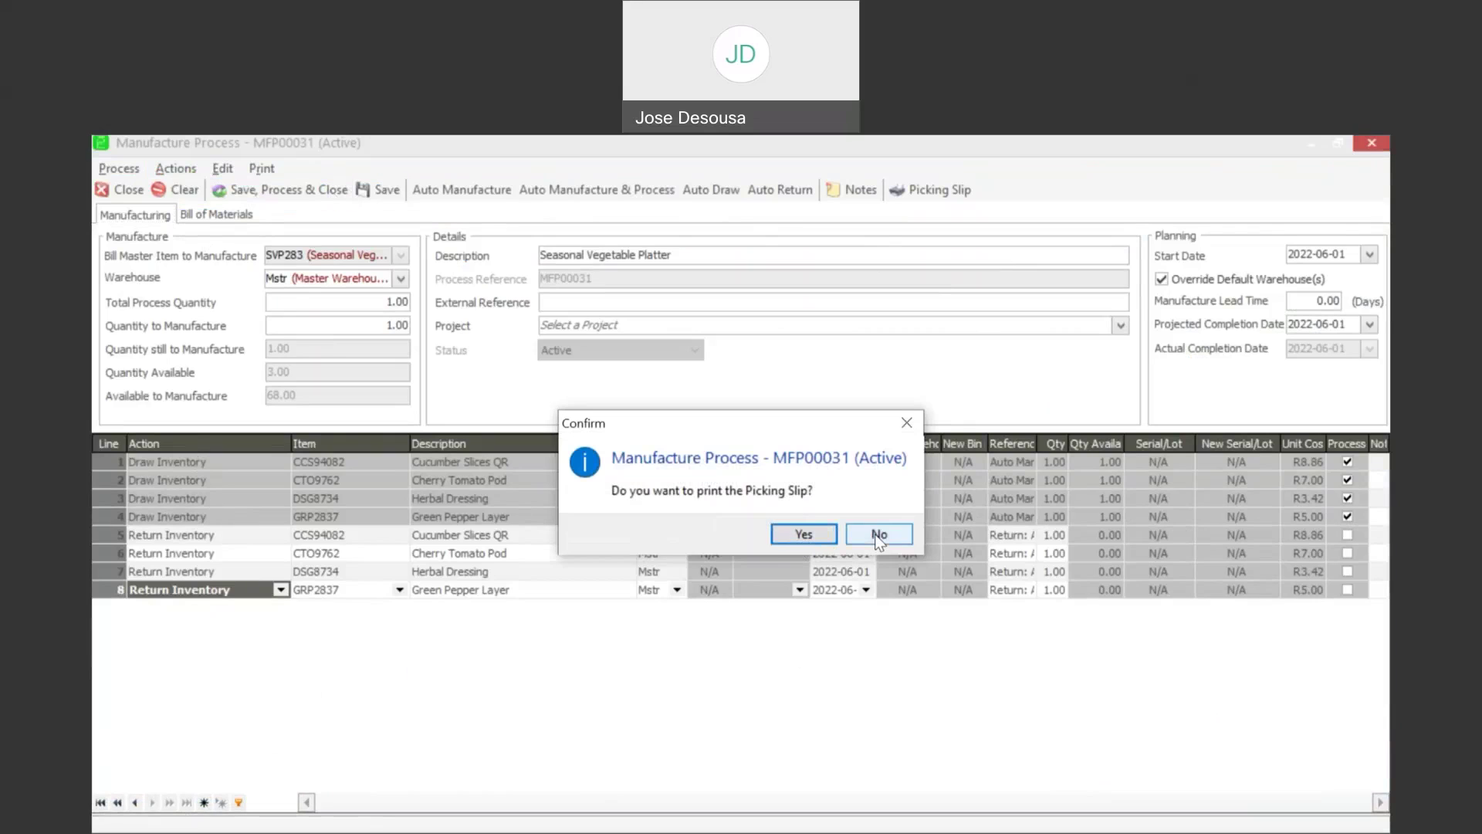
pyautogui.click(879, 534)
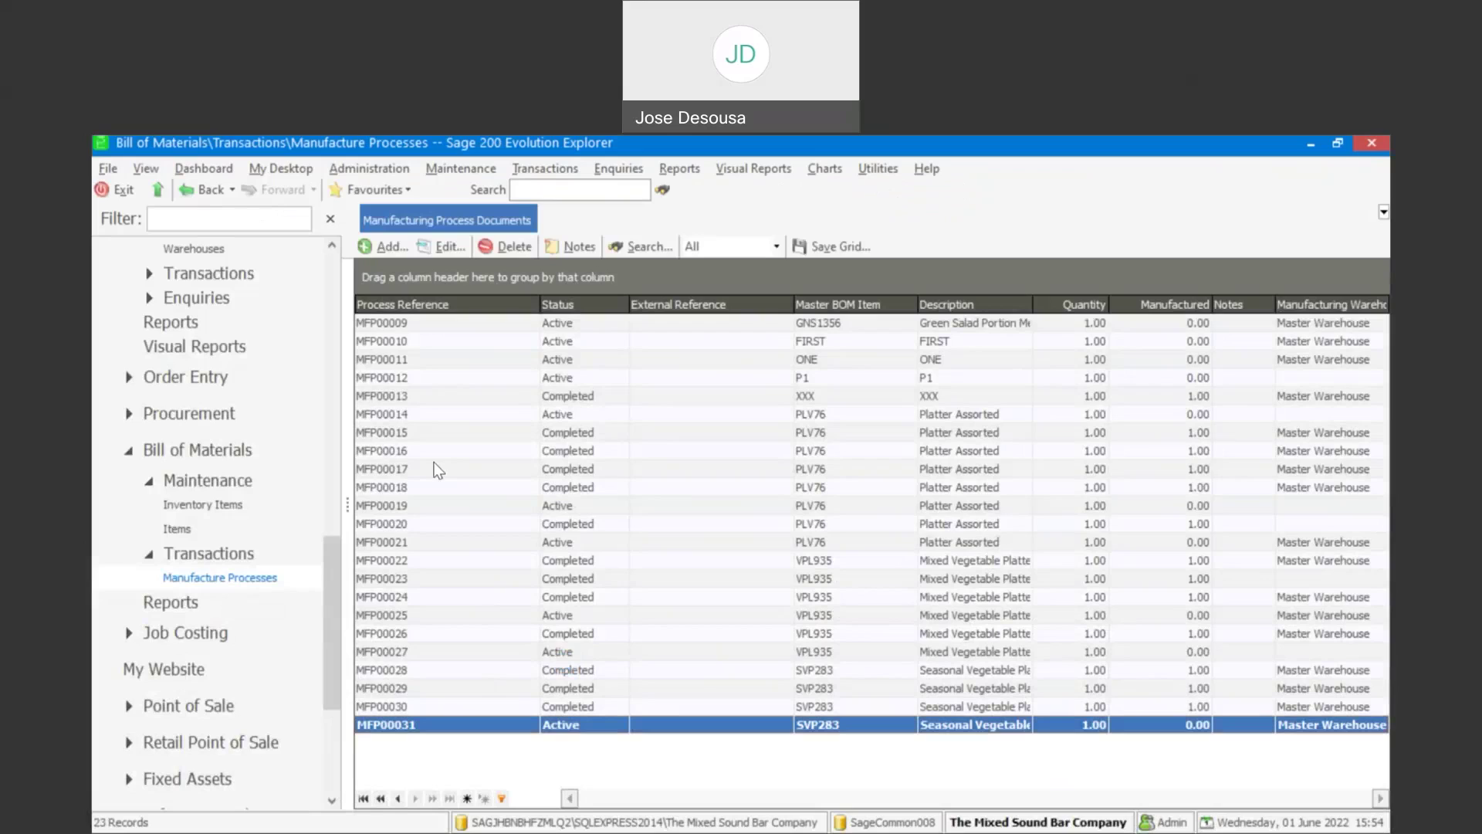
pyautogui.click(435, 247)
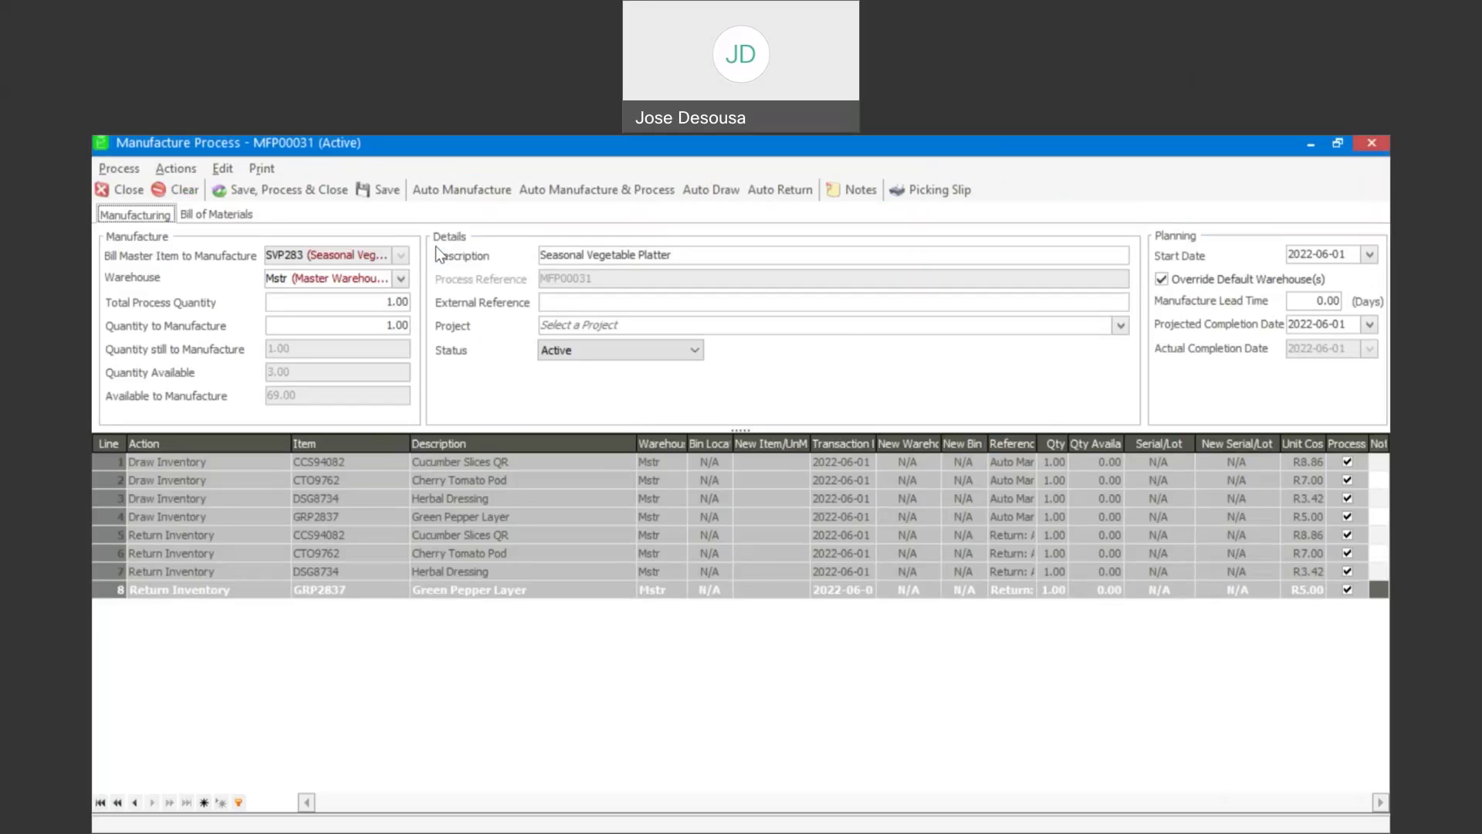
pyautogui.click(132, 193)
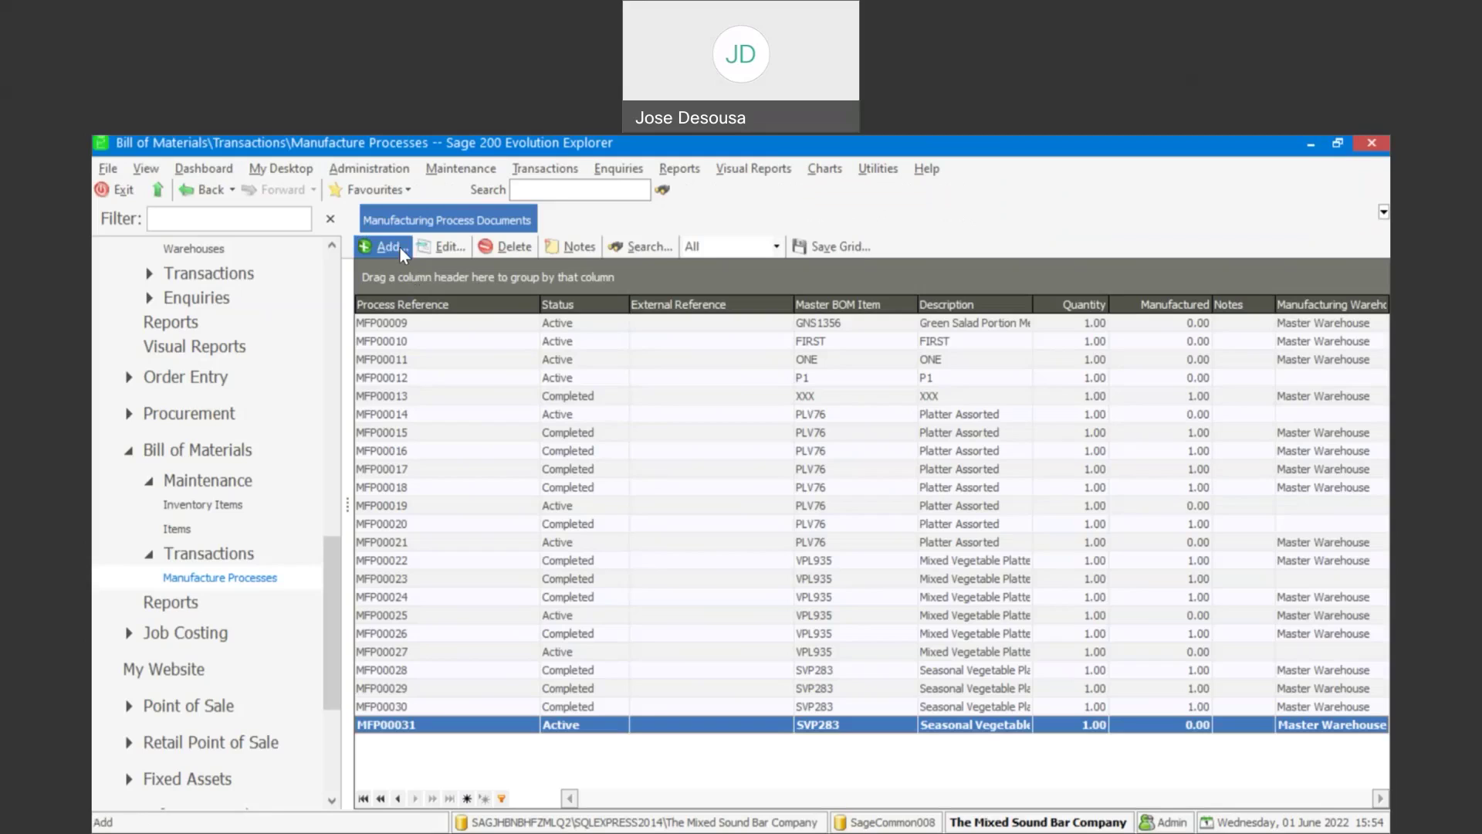
# Create manufacture process MFP00032 for SVP283 Seasonal Vegetable Platter from Mstr and save it as Active
pyautogui.click(386, 247)
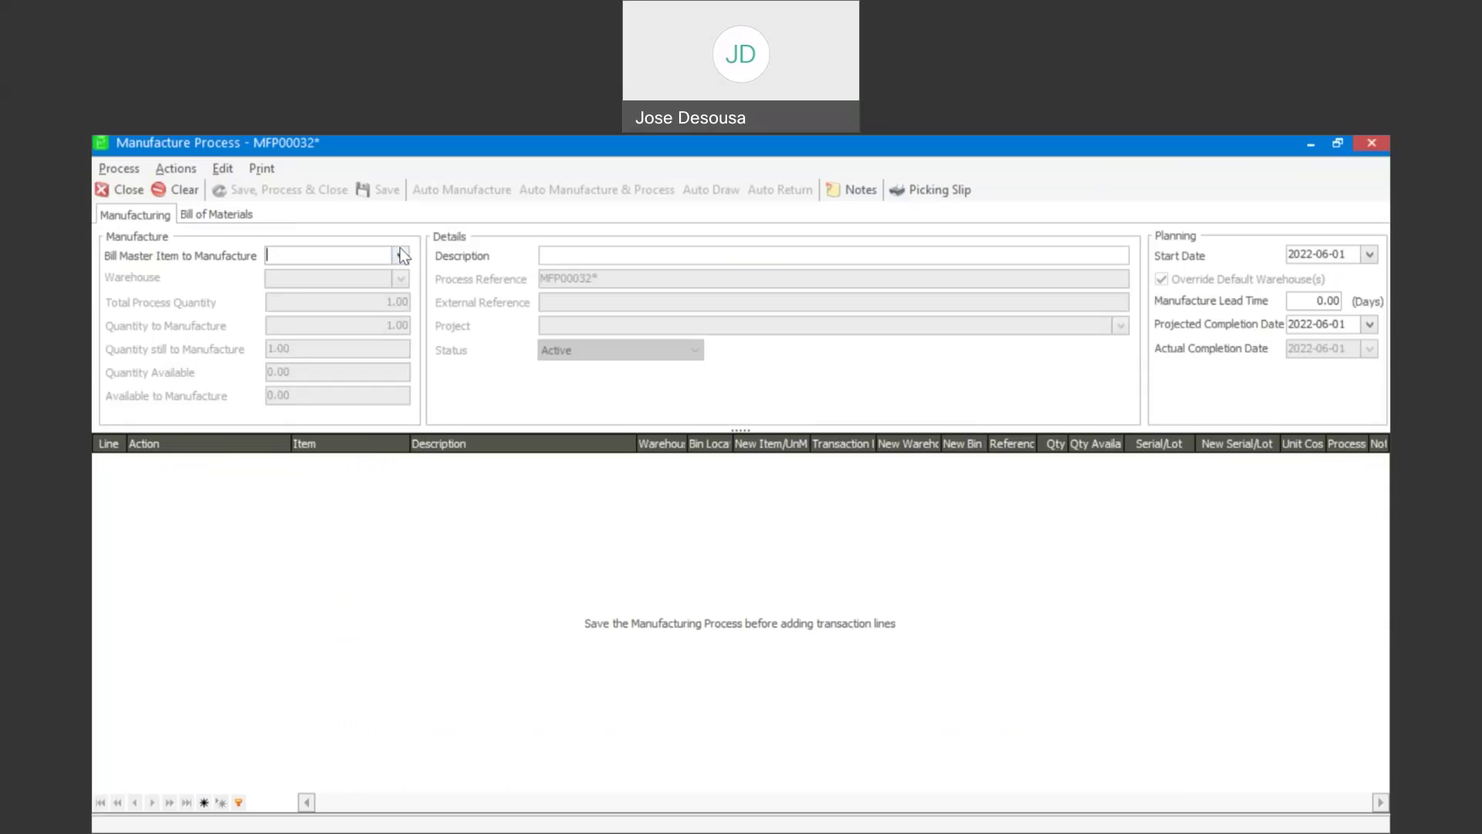
pyautogui.click(400, 250)
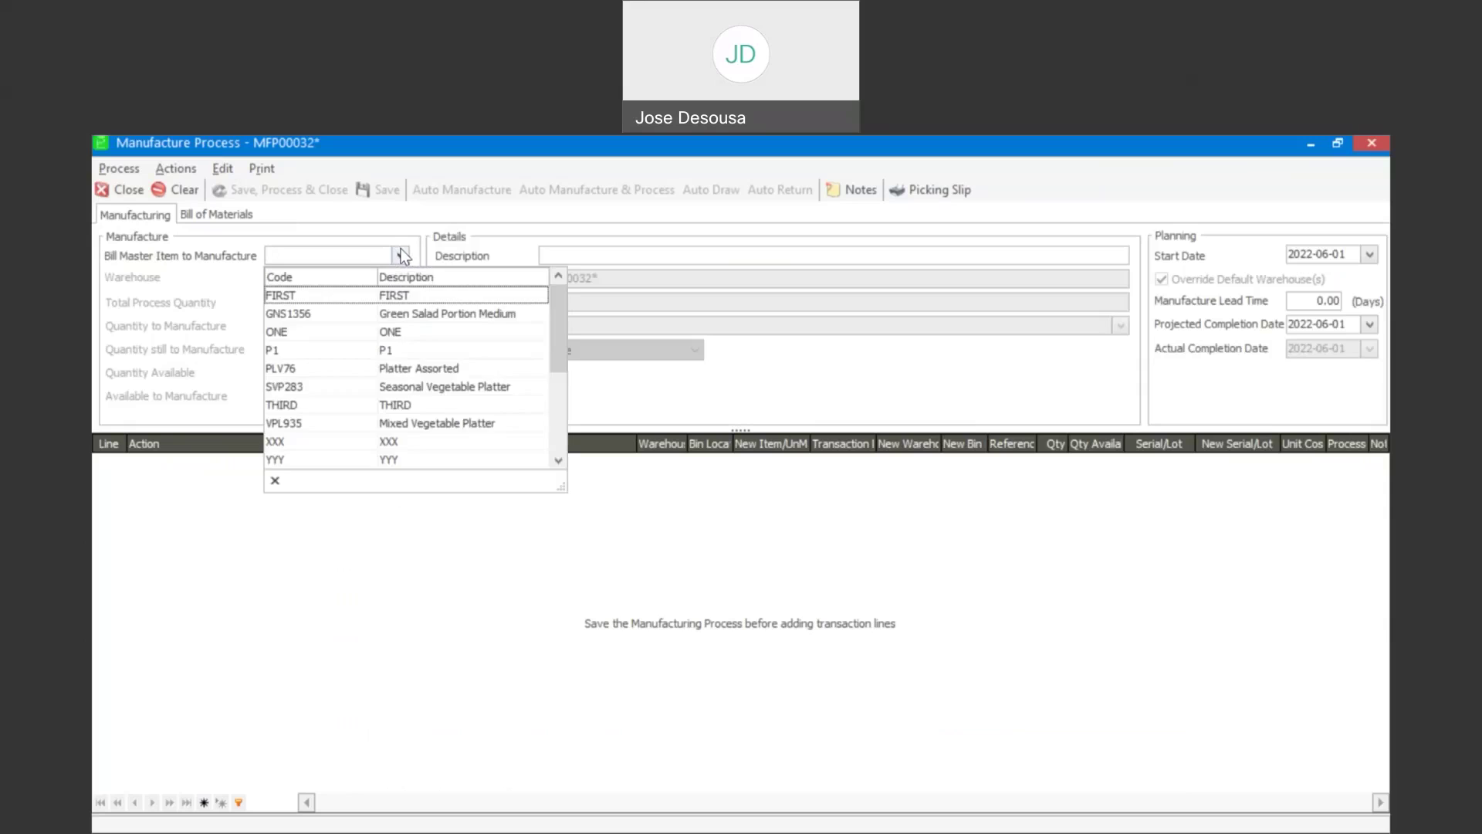
pyautogui.click(417, 382)
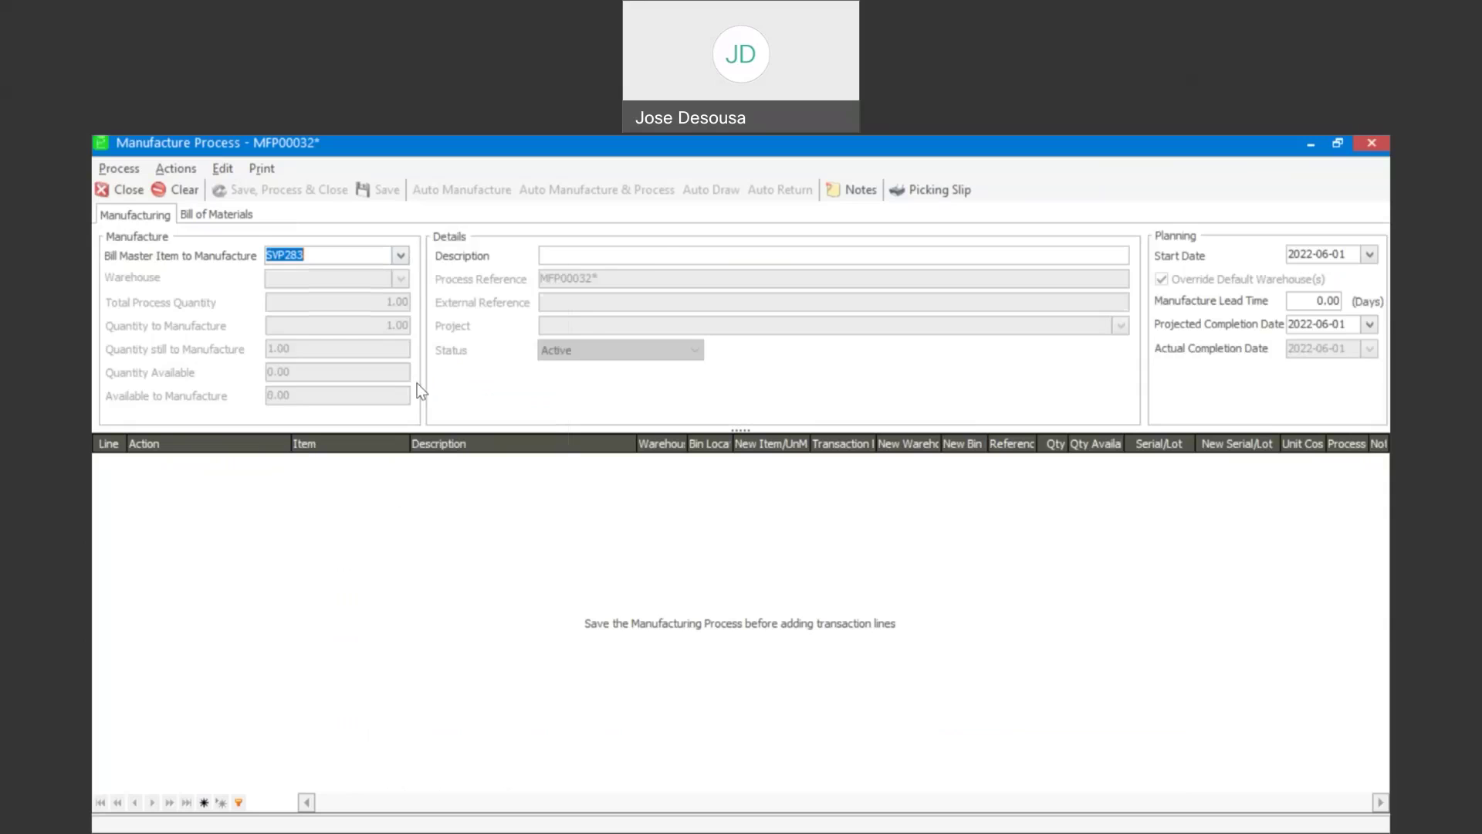
pyautogui.click(401, 278)
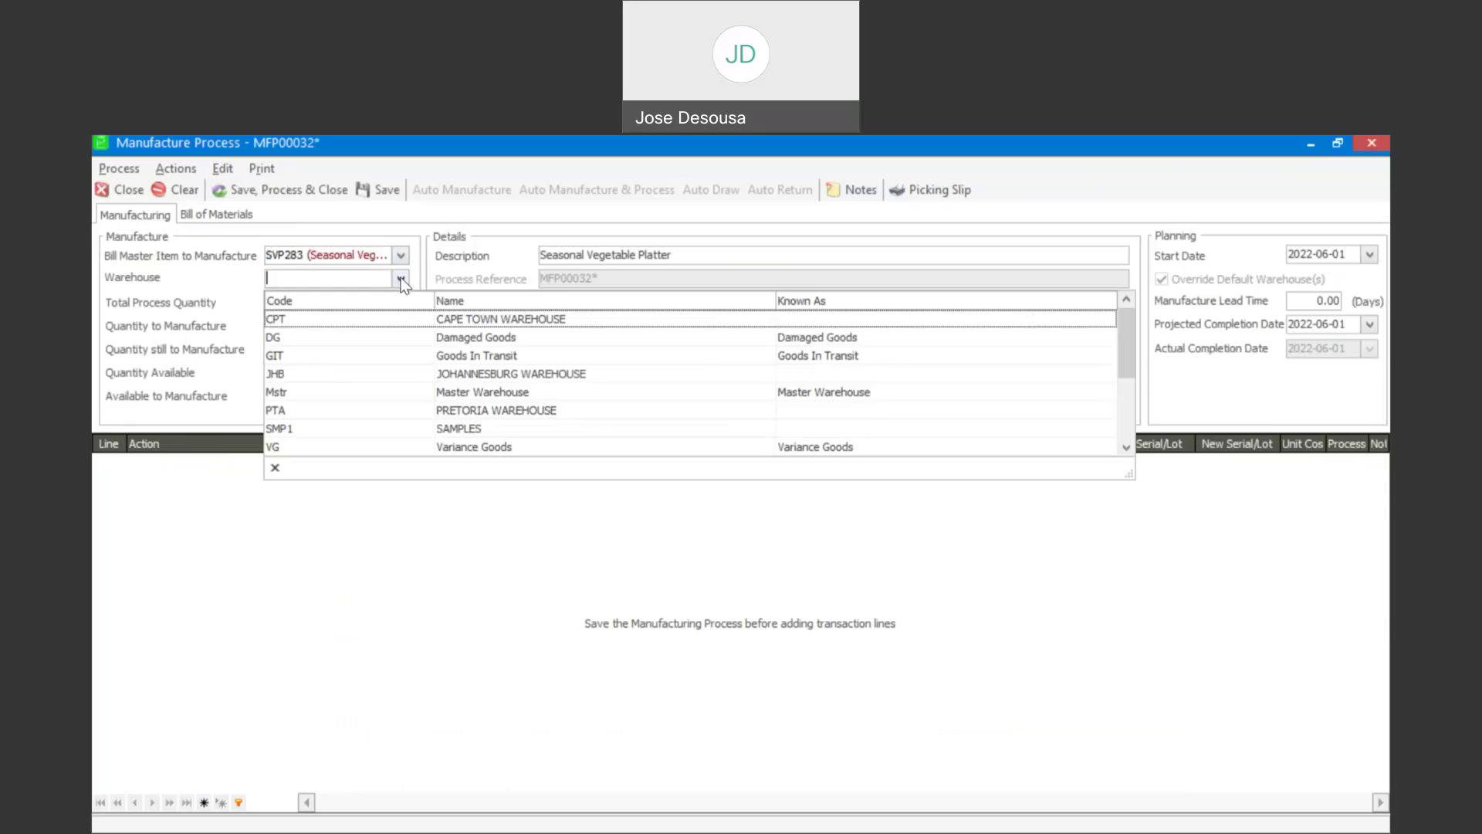
pyautogui.click(318, 397)
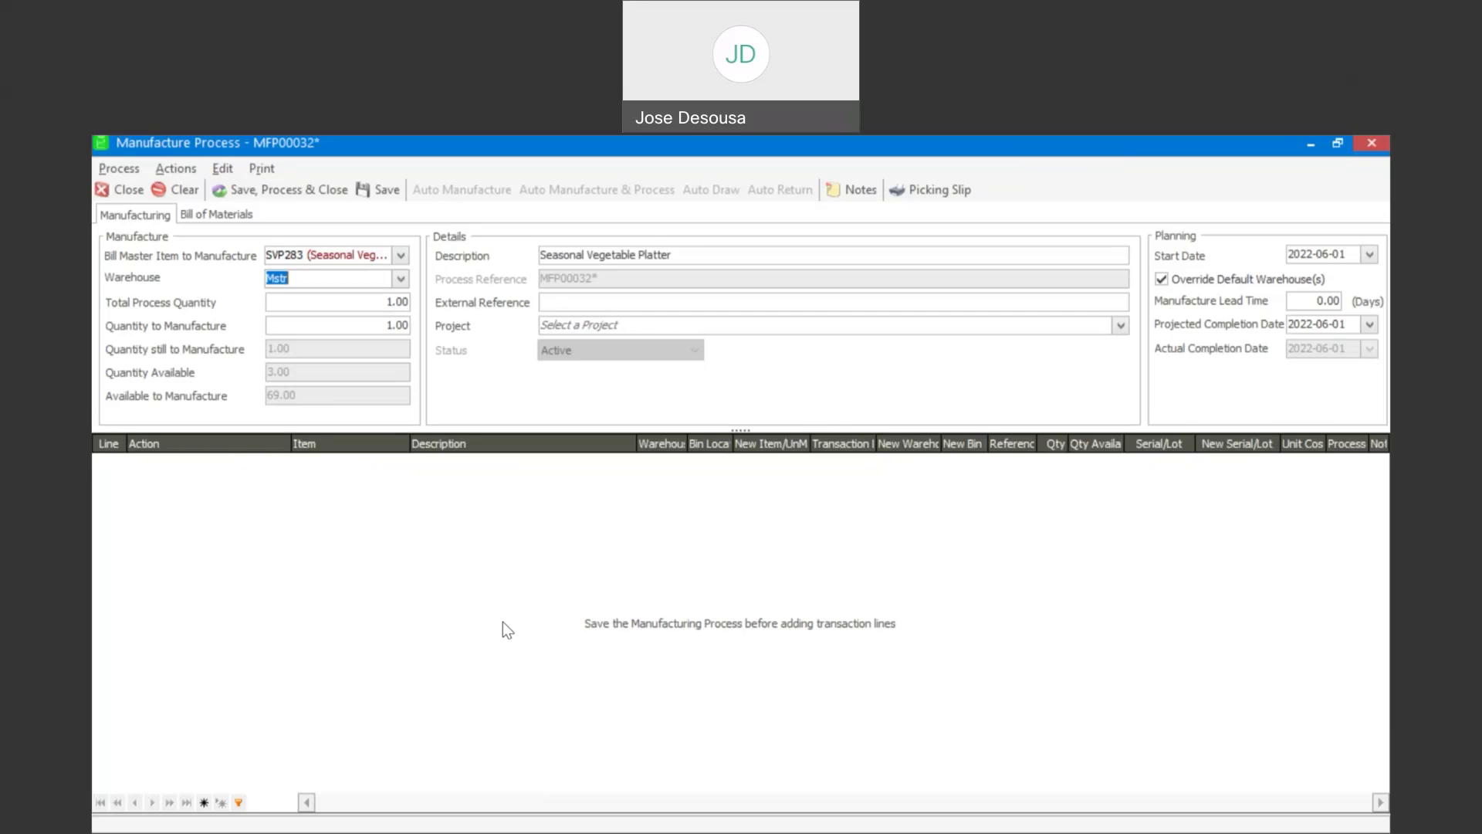
pyautogui.click(394, 193)
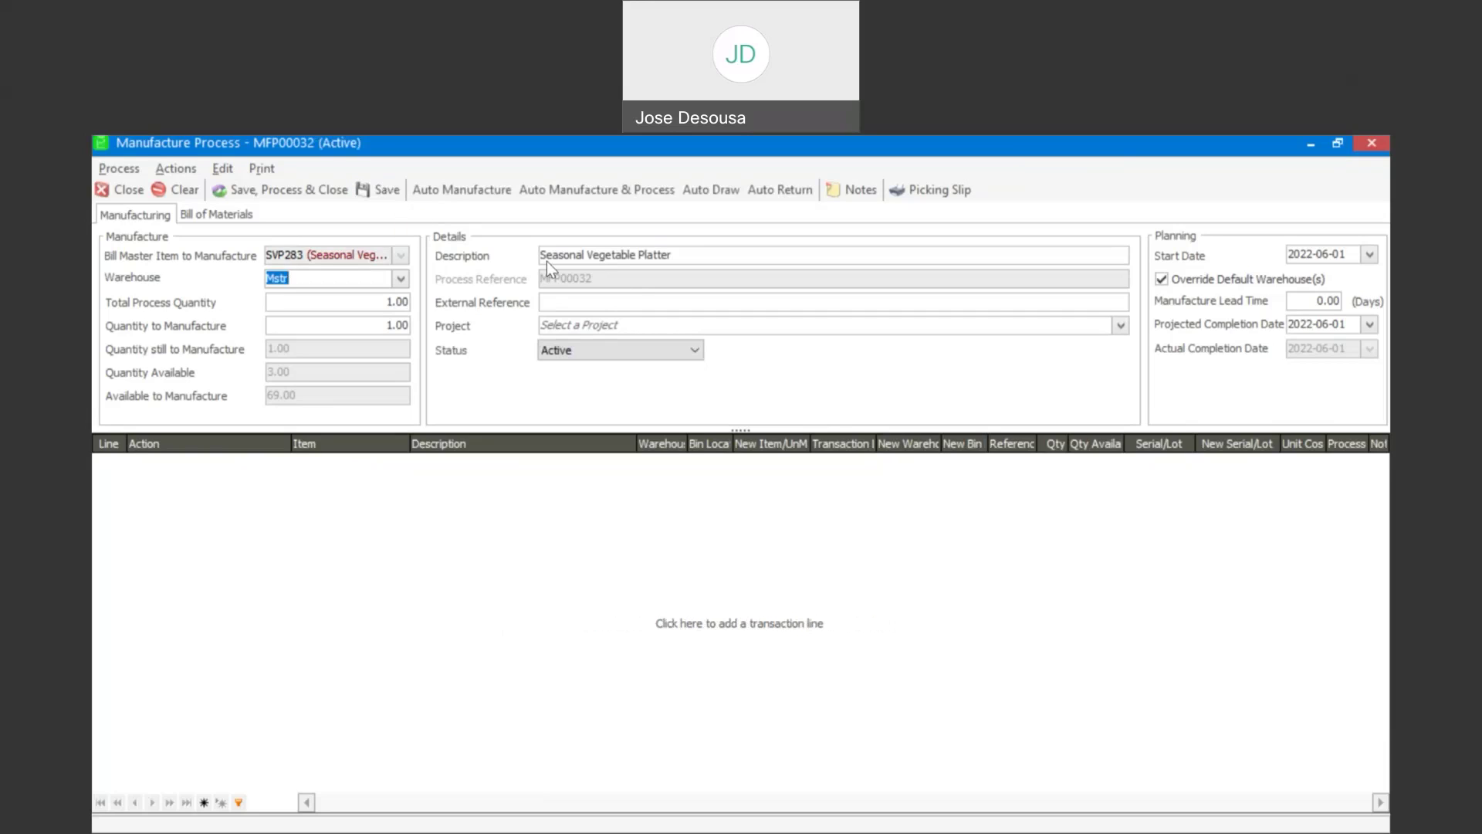
# Add a Draw Inventory line for CCS94082 Cucumber Slices QR with reference REF001
pyautogui.click(282, 494)
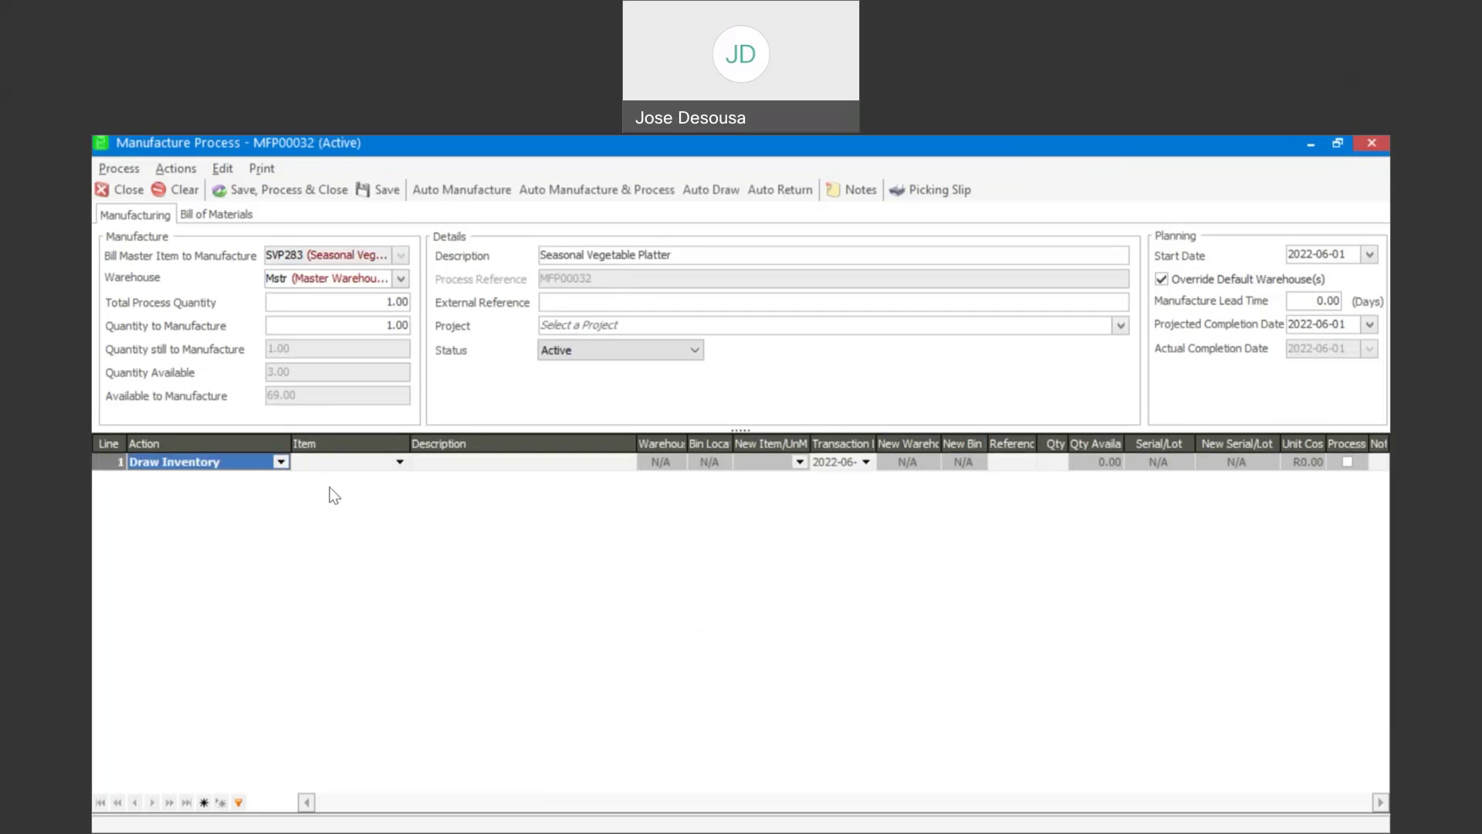
pyautogui.click(398, 463)
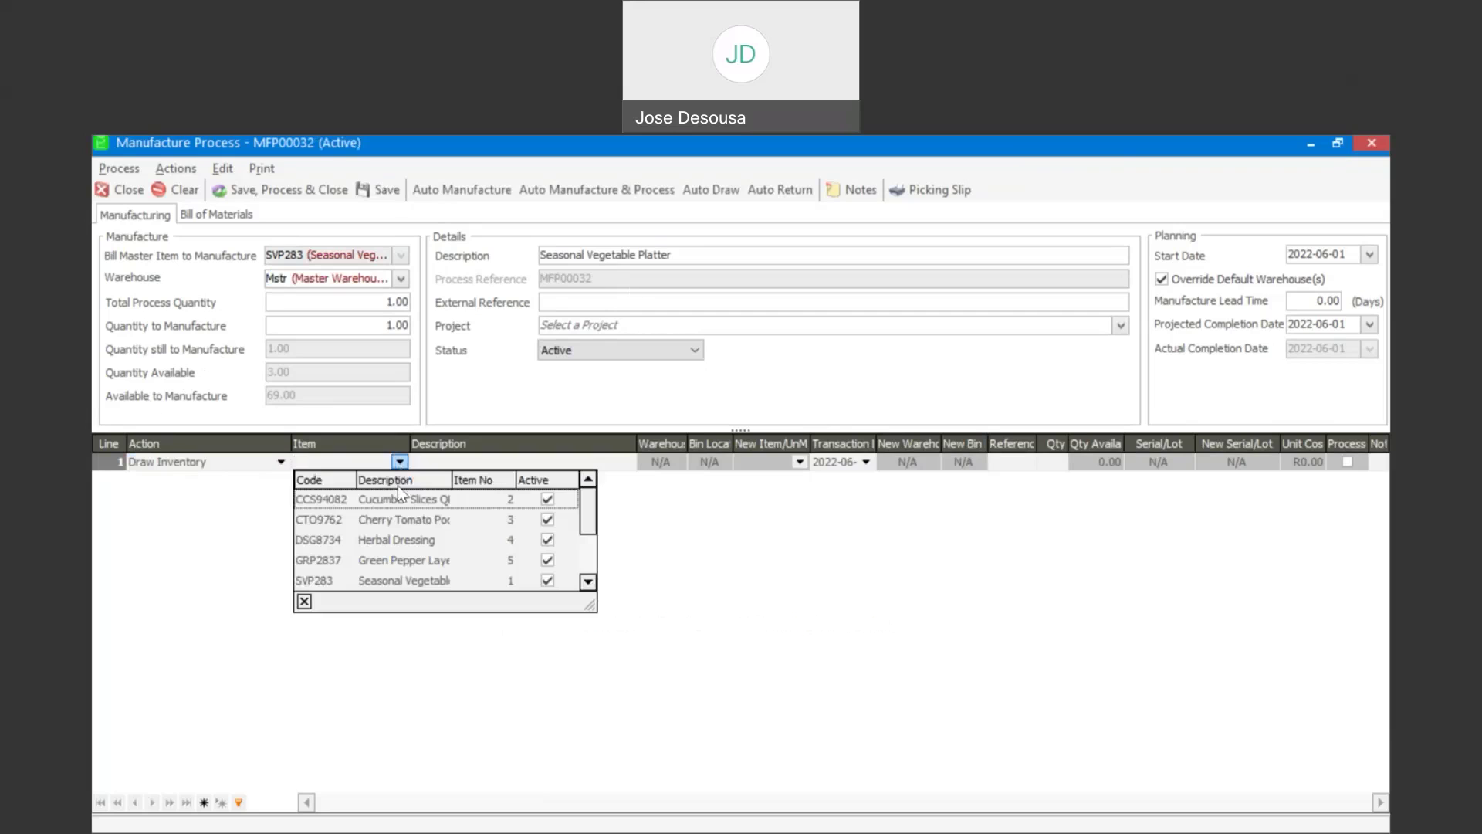
pyautogui.click(397, 497)
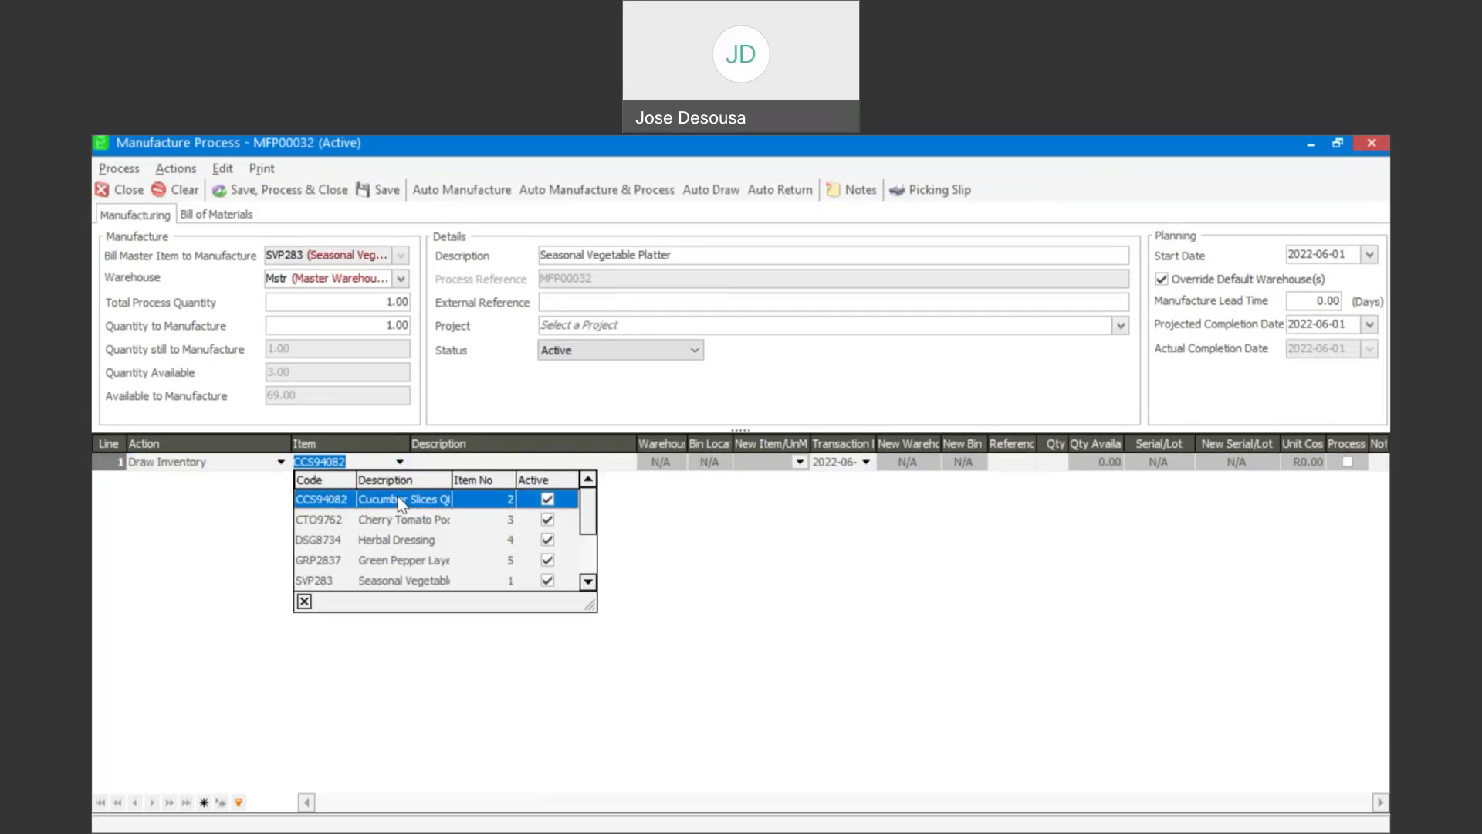
pyautogui.click(397, 497)
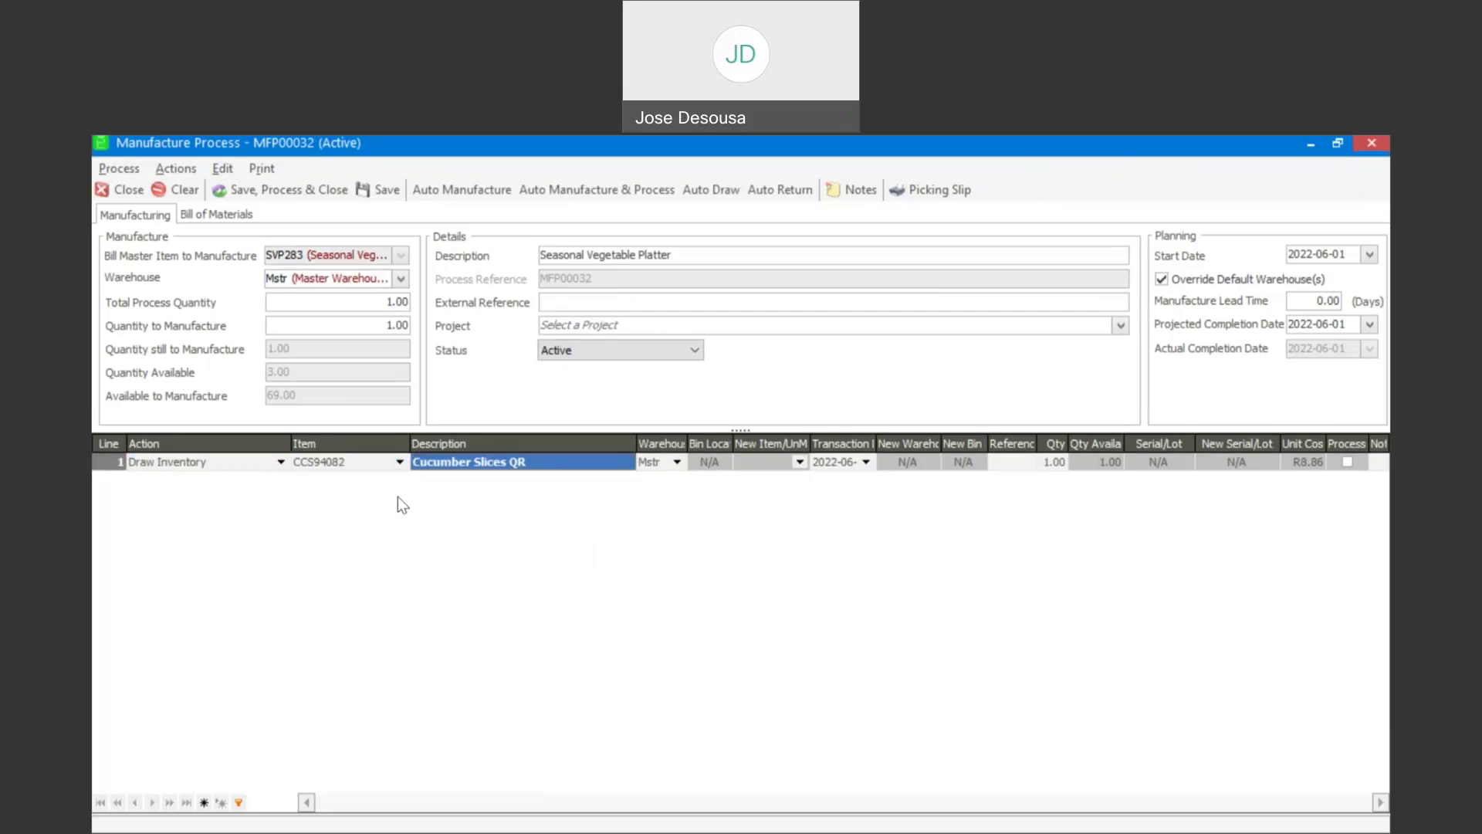
pyautogui.press('Tab')
pyautogui.press('Tab')
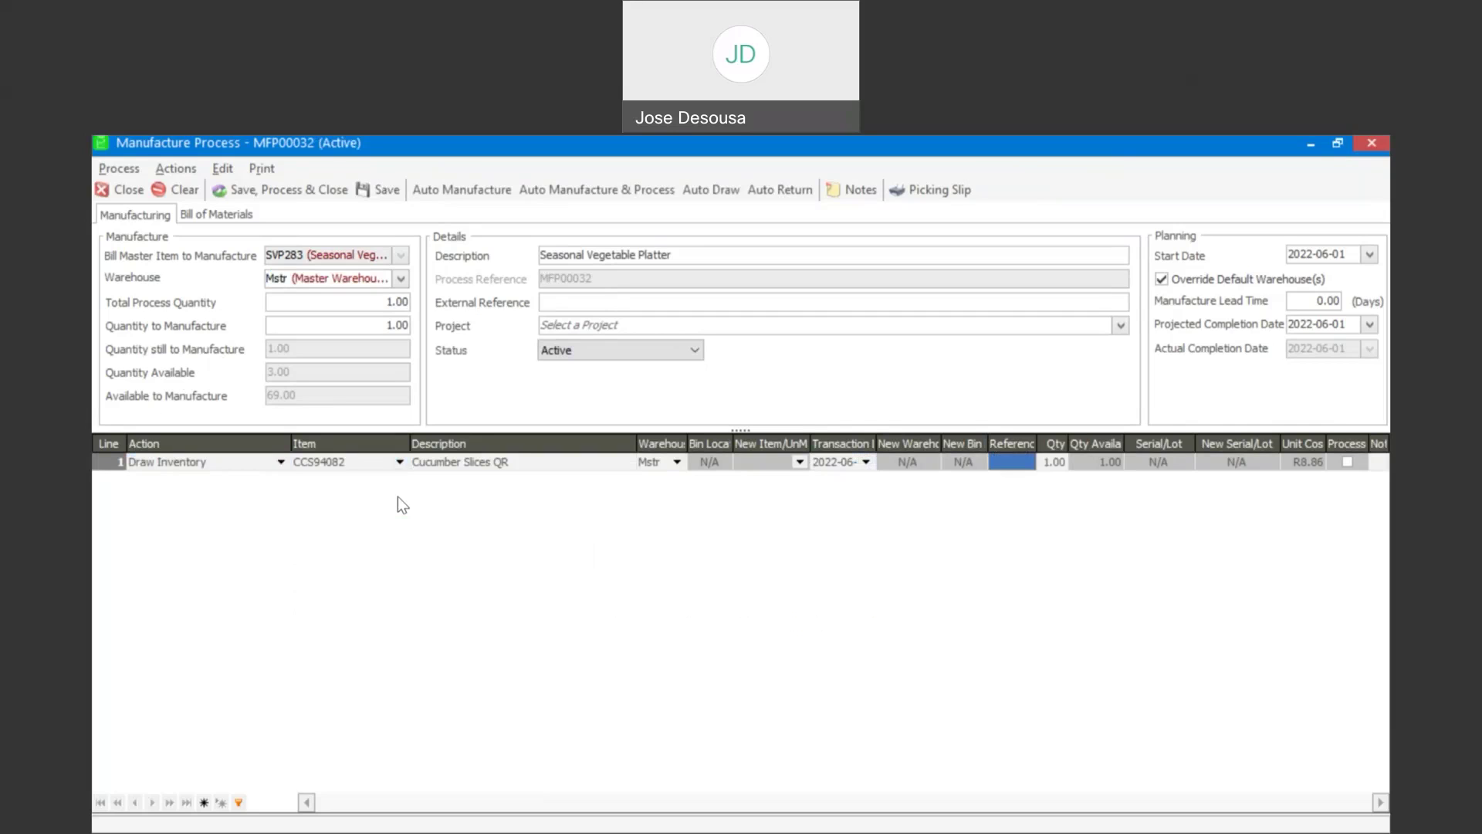
pyautogui.write('REF001')
pyautogui.press('Tab')
pyautogui.press('Tab')
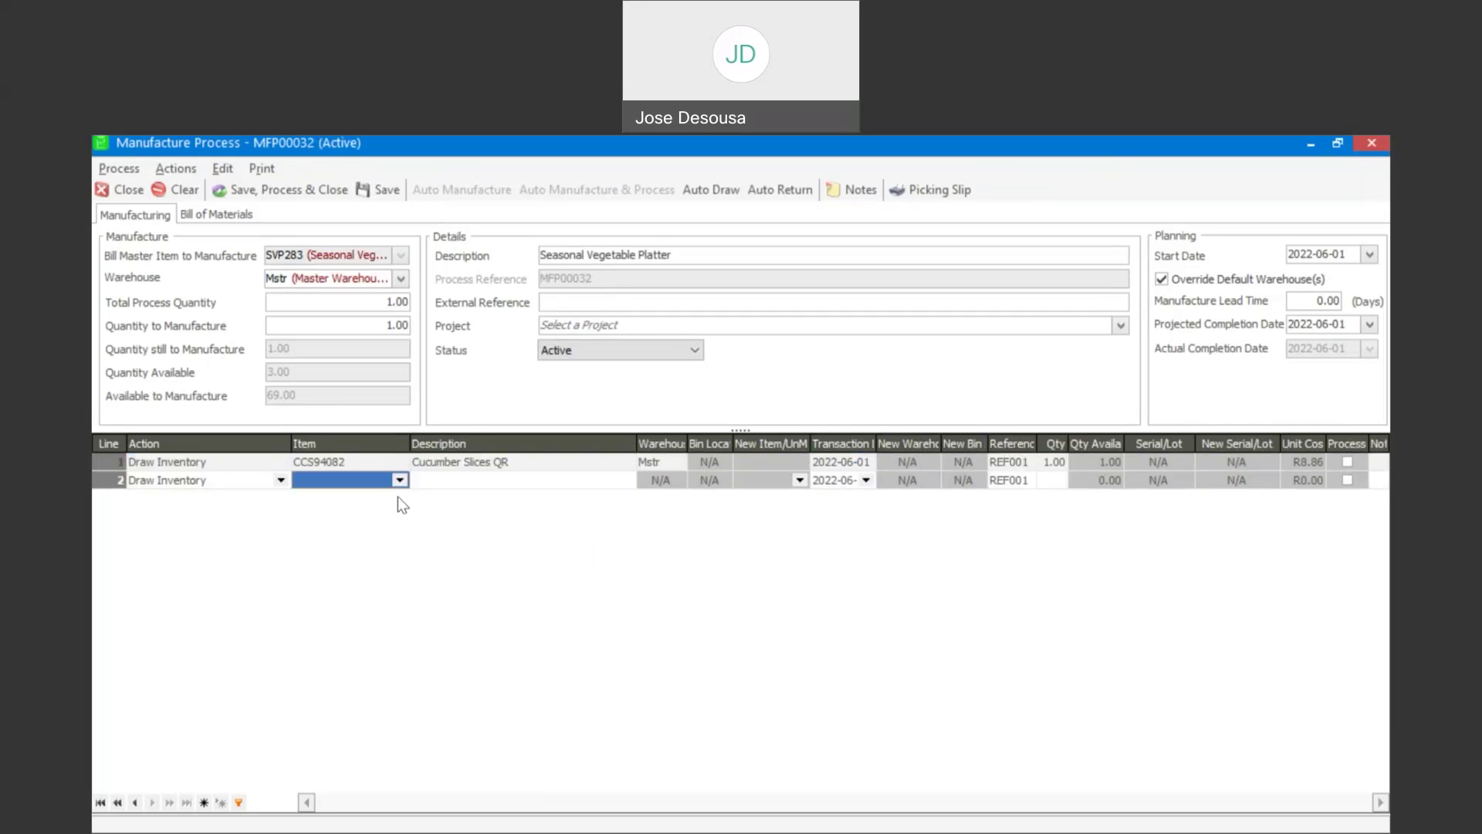
# Add a CTO9762 Cherry Tomato Pod draw line, discard the empty third line, and process MFP00032
pyautogui.click(399, 480)
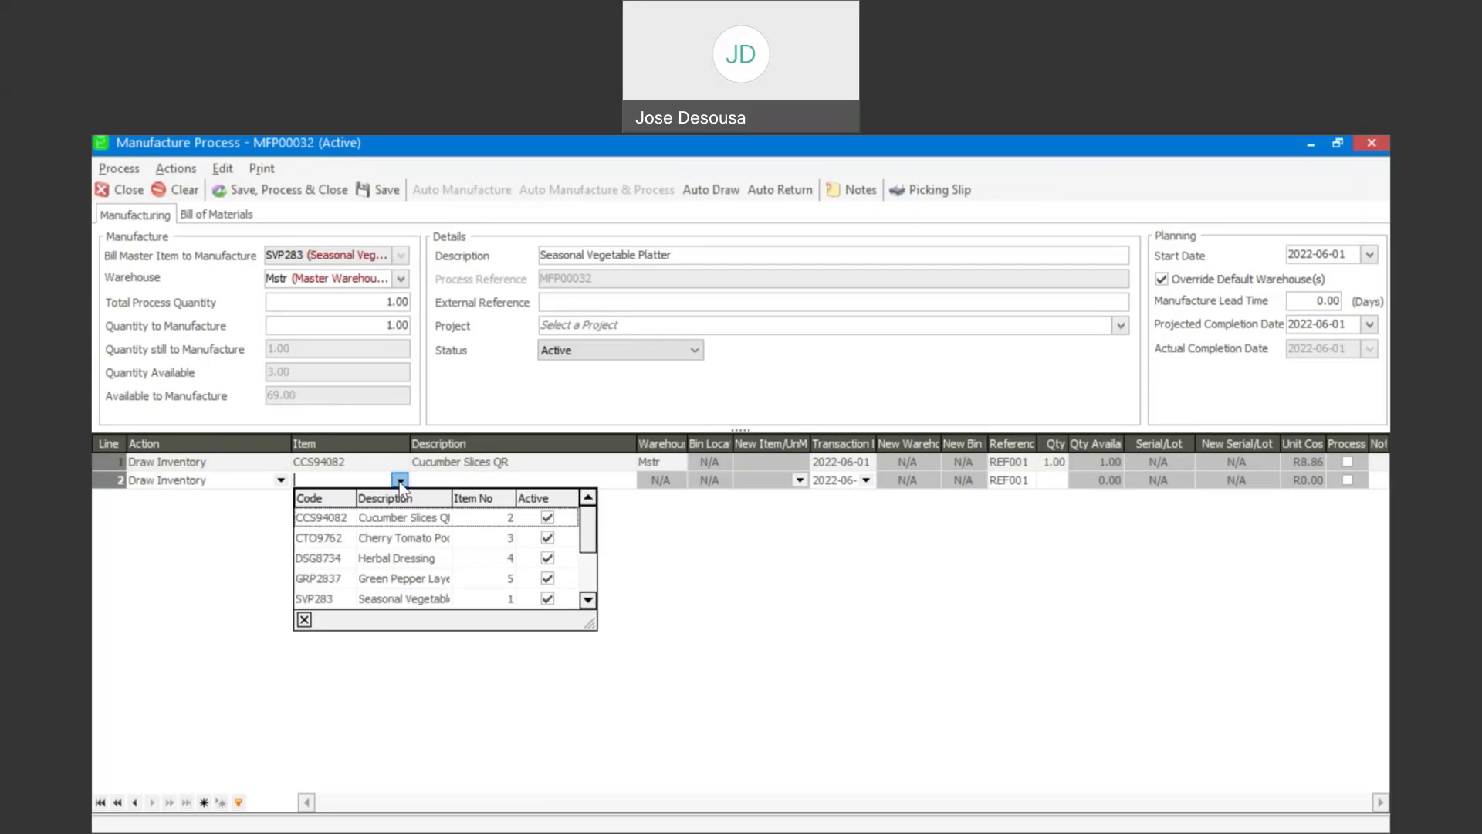
pyautogui.click(403, 539)
pyautogui.press('Tab')
pyautogui.press('Tab')
pyautogui.press('Tab')
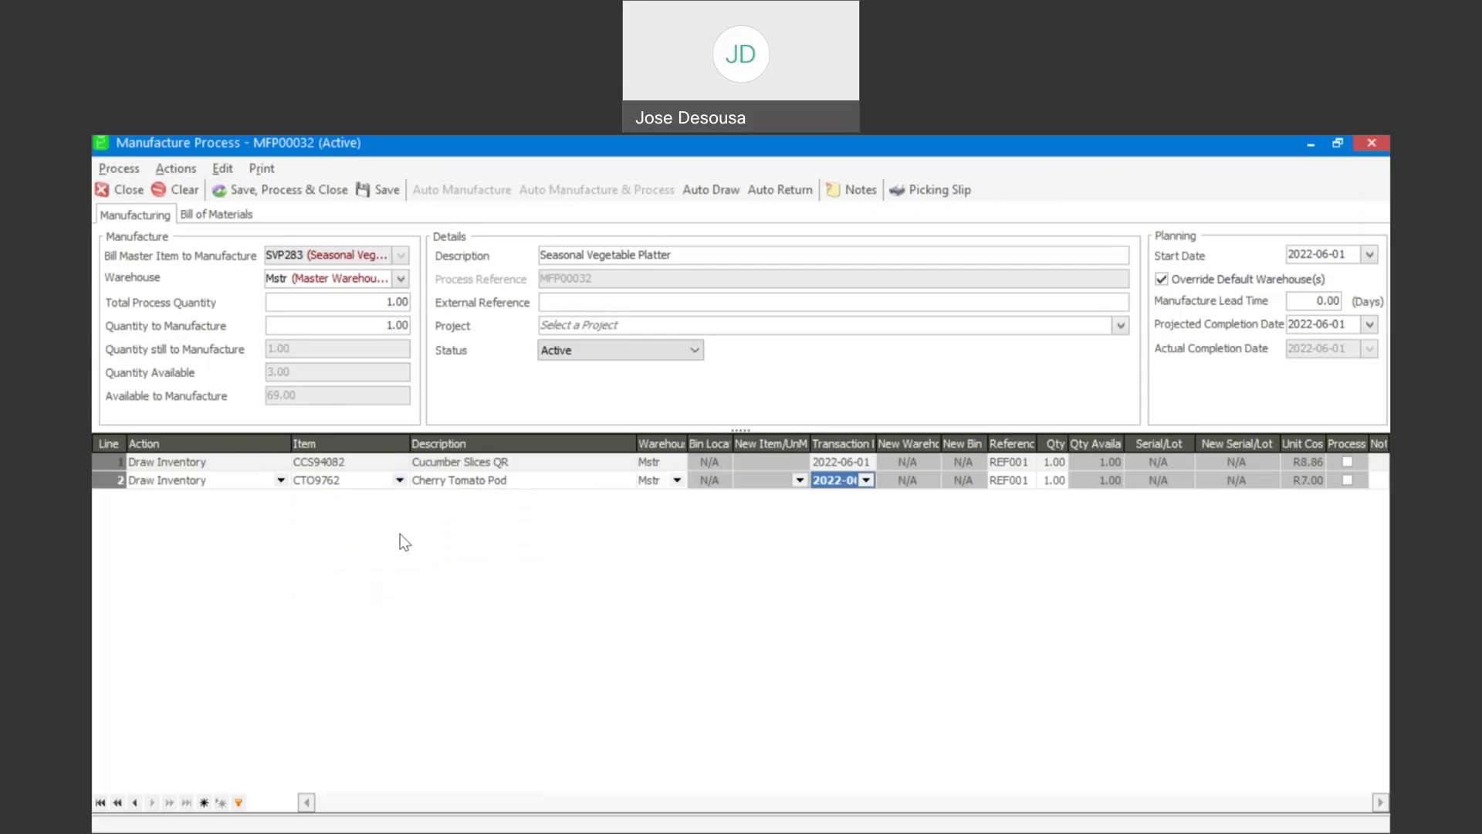
pyautogui.press('Down')
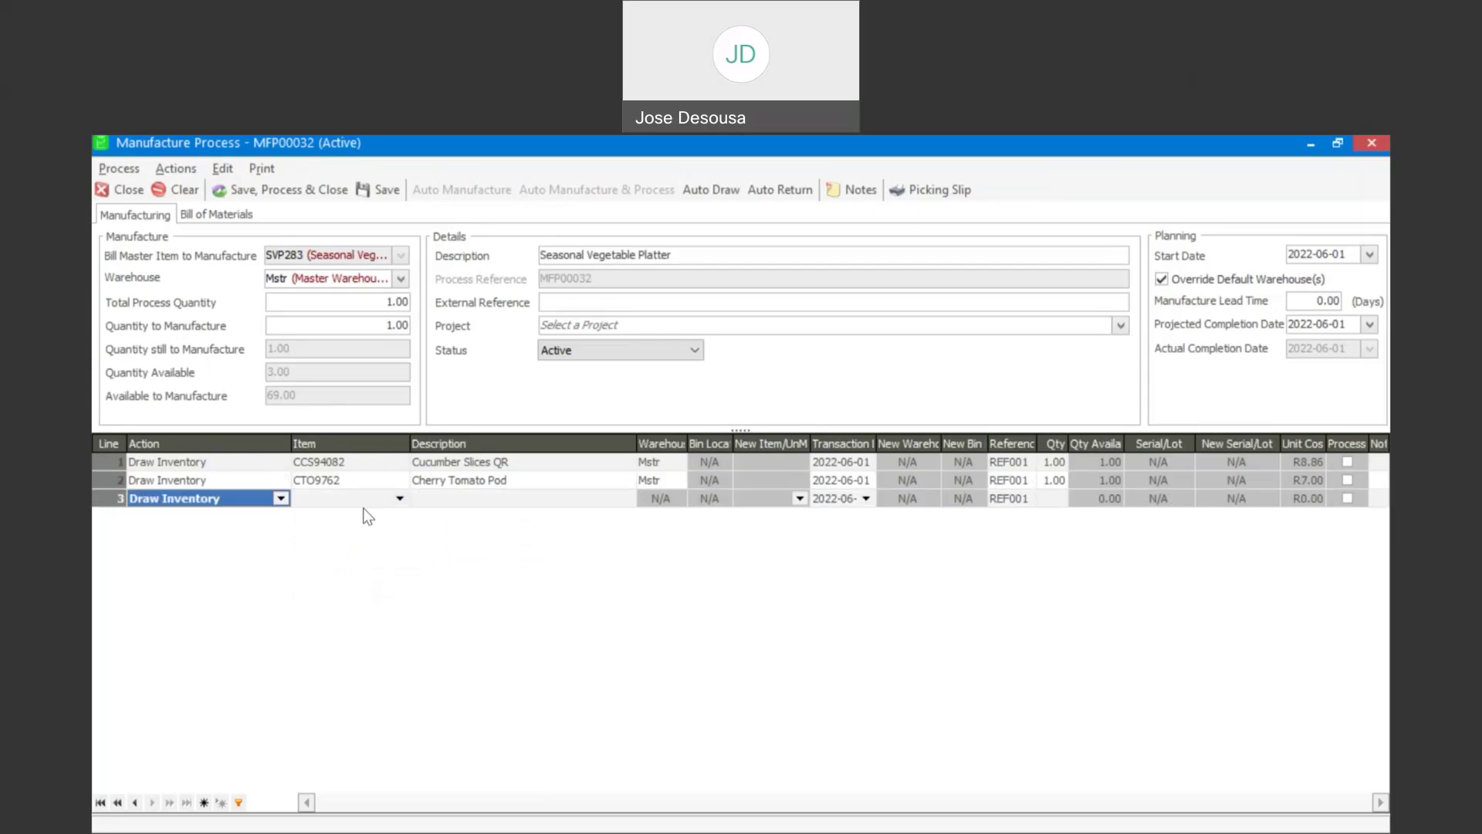
pyautogui.click(399, 498)
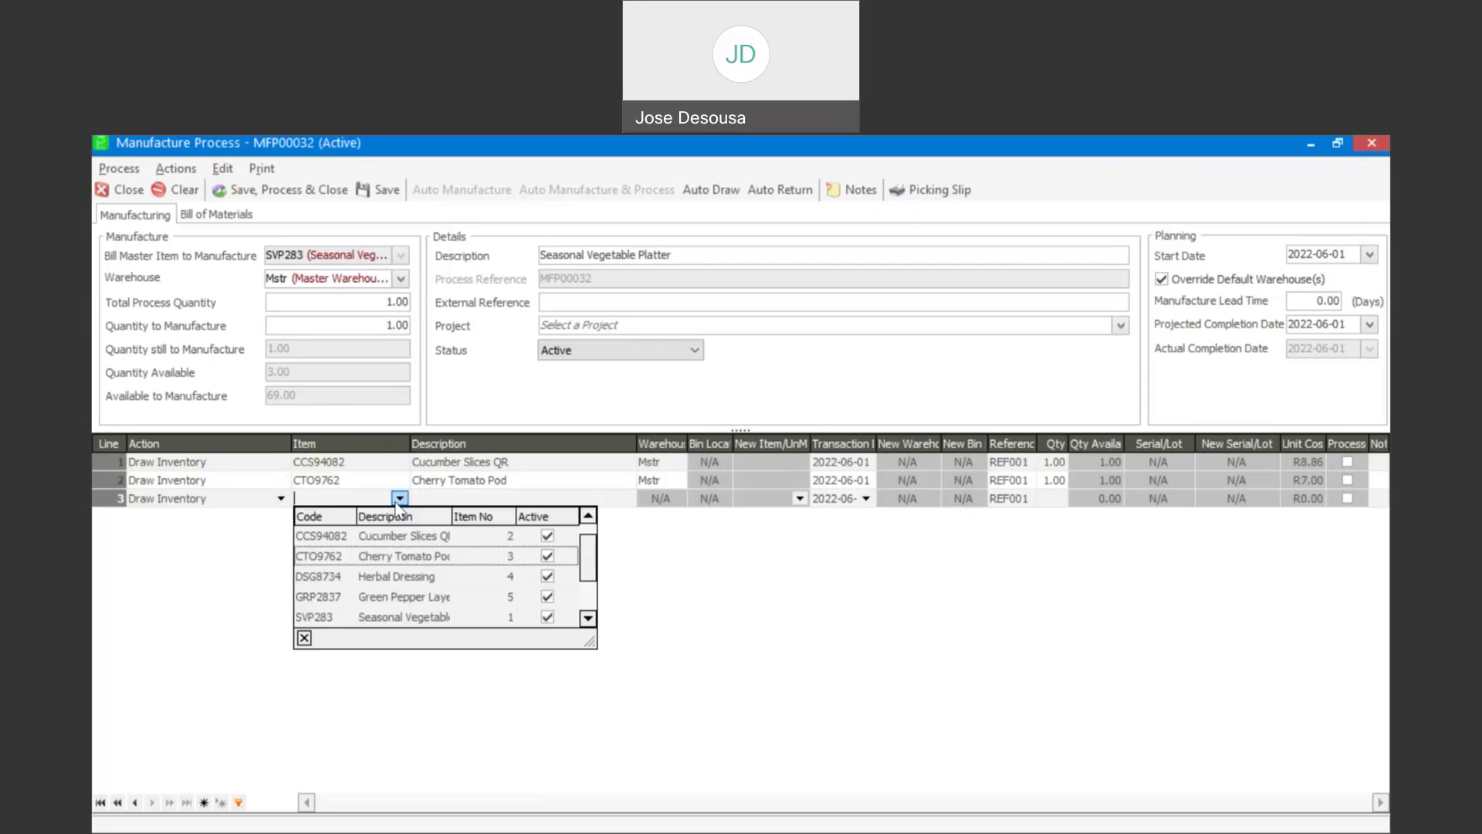
pyautogui.press('Down')
pyautogui.press('Down')
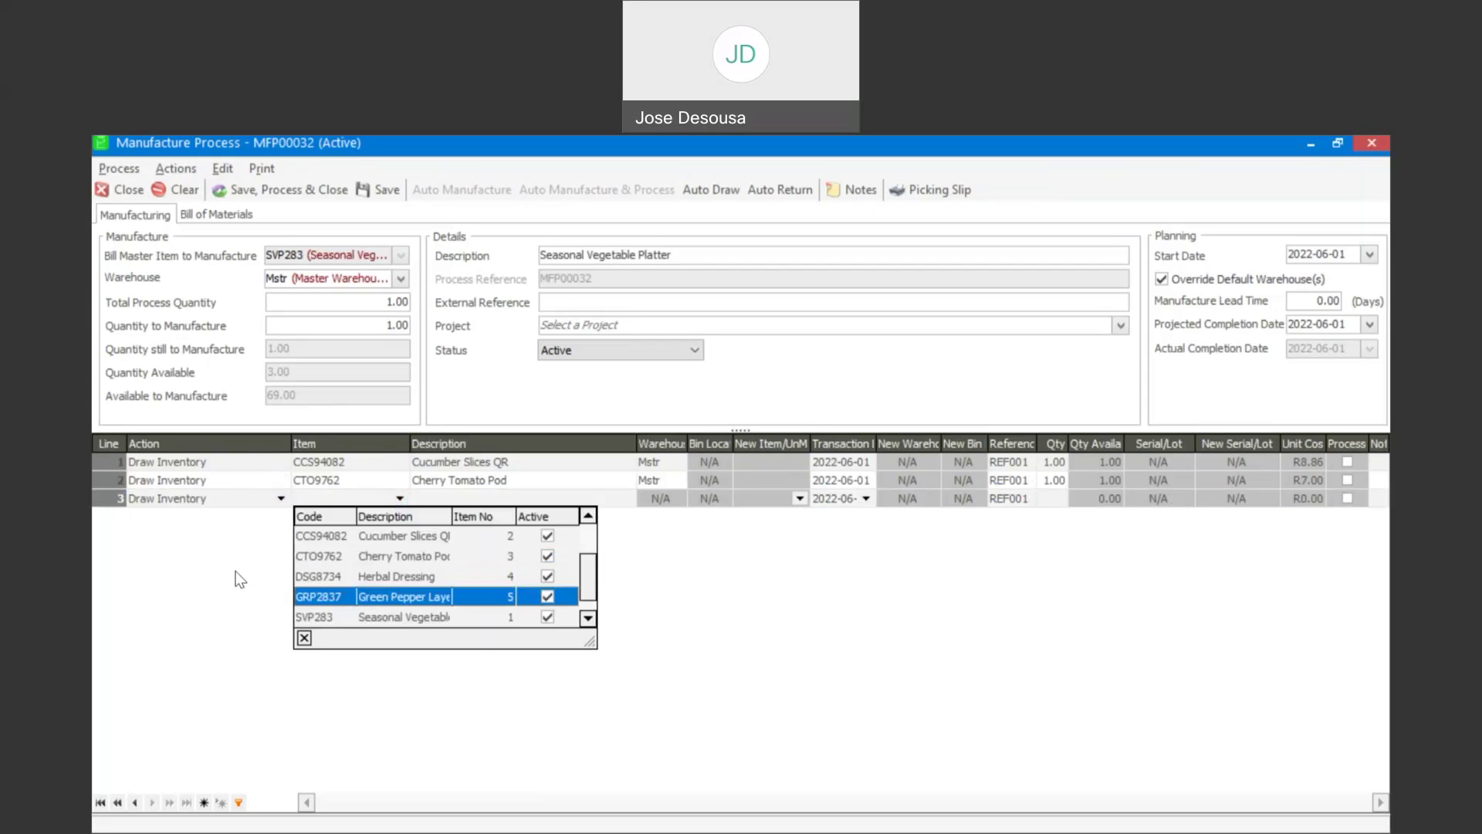
pyautogui.press('Escape')
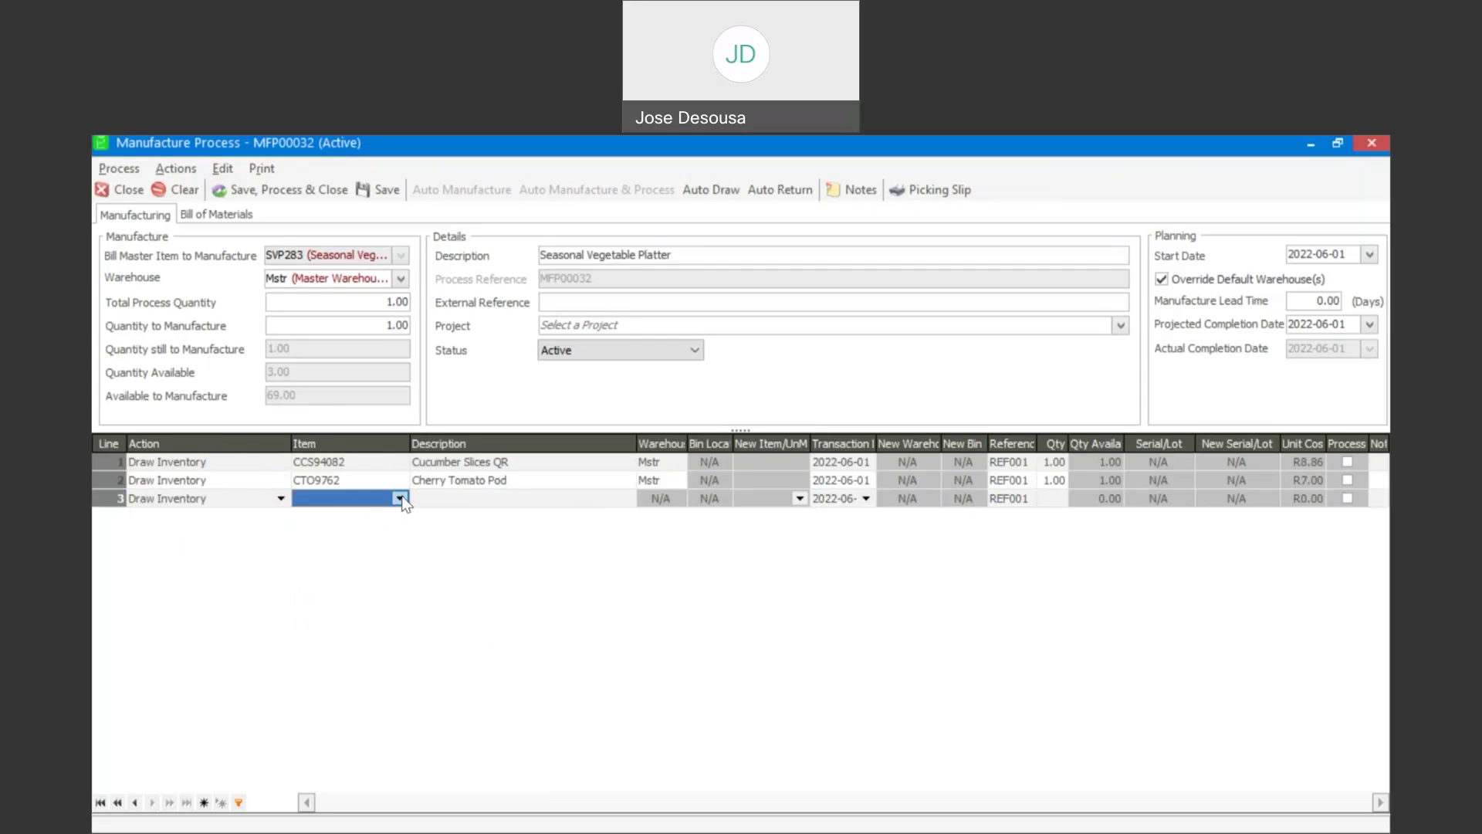
pyautogui.click(159, 480)
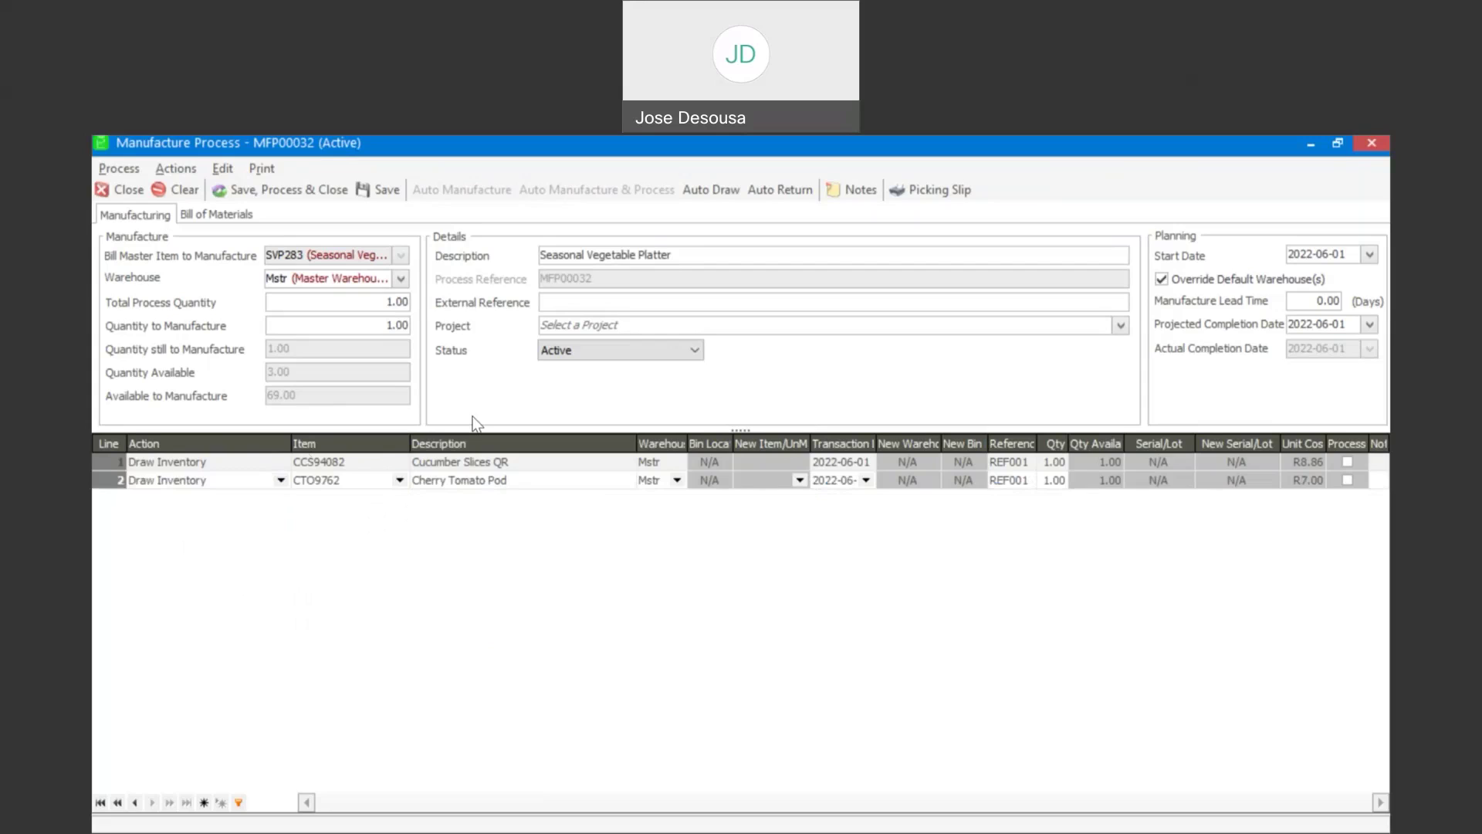
pyautogui.click(332, 192)
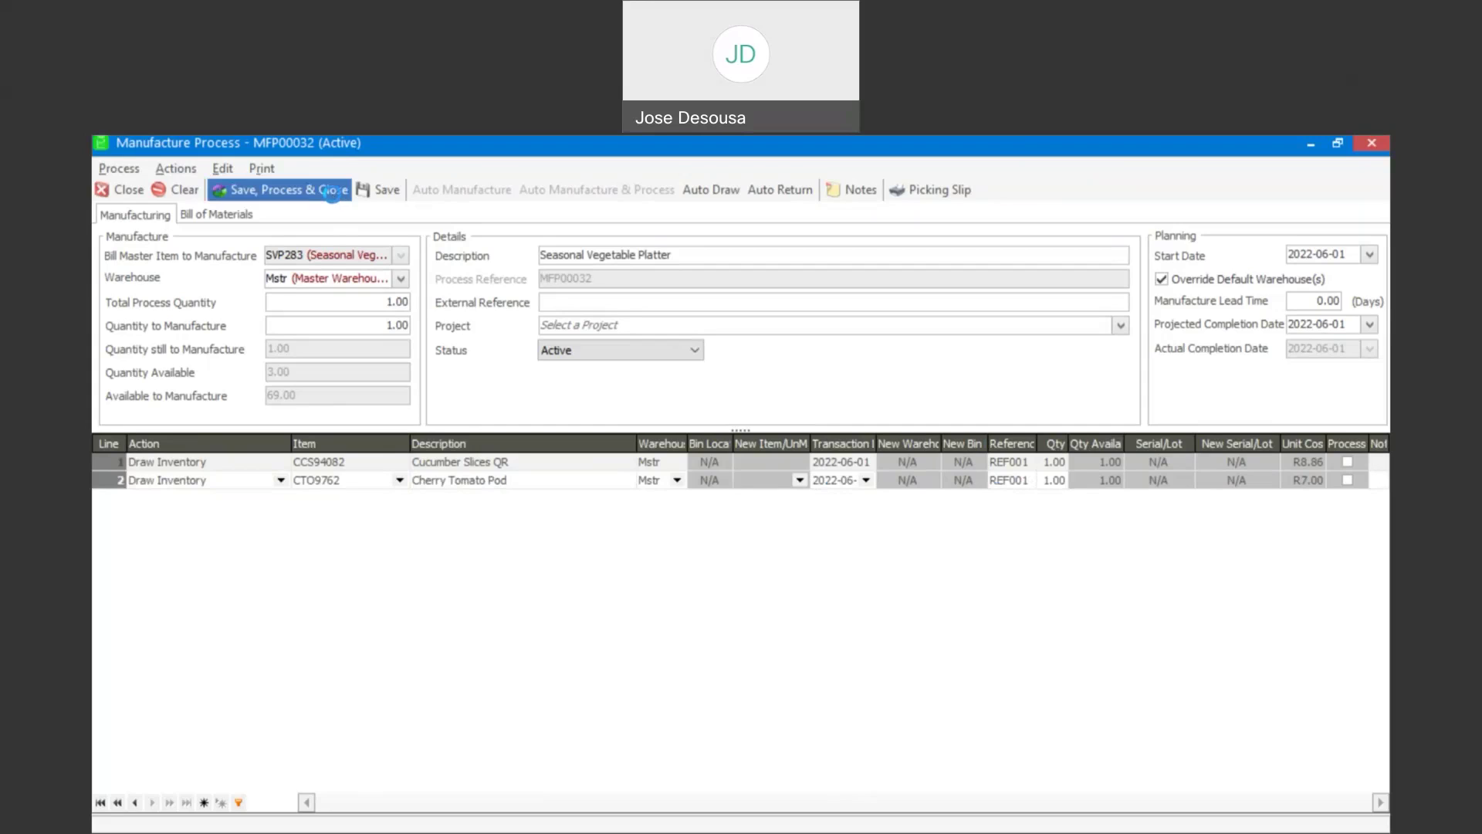
# Process MFP00032's two draw lines, print and close the picking slip, then reopen MFP00032
pyautogui.click(332, 193)
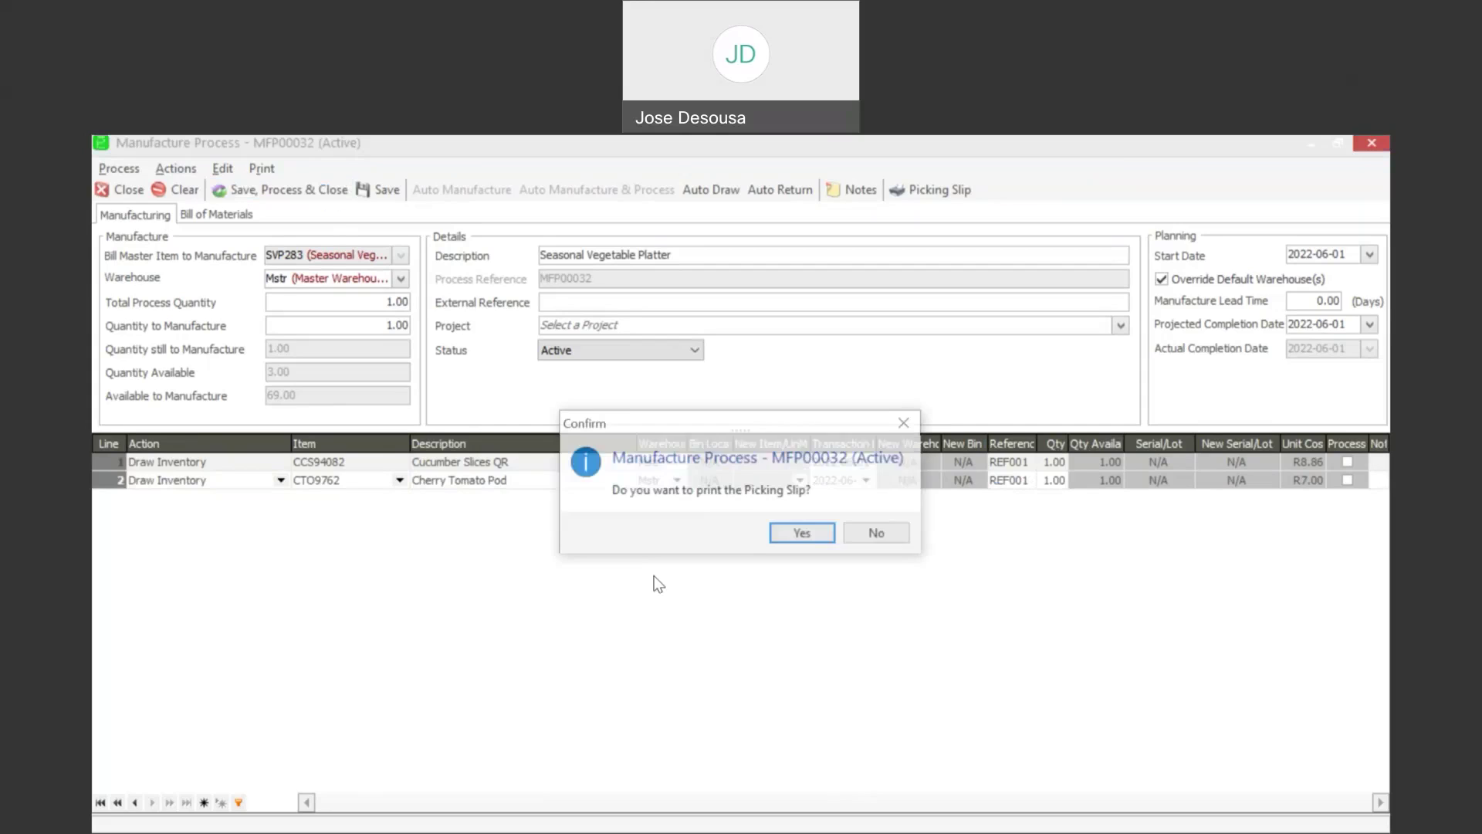
pyautogui.click(804, 534)
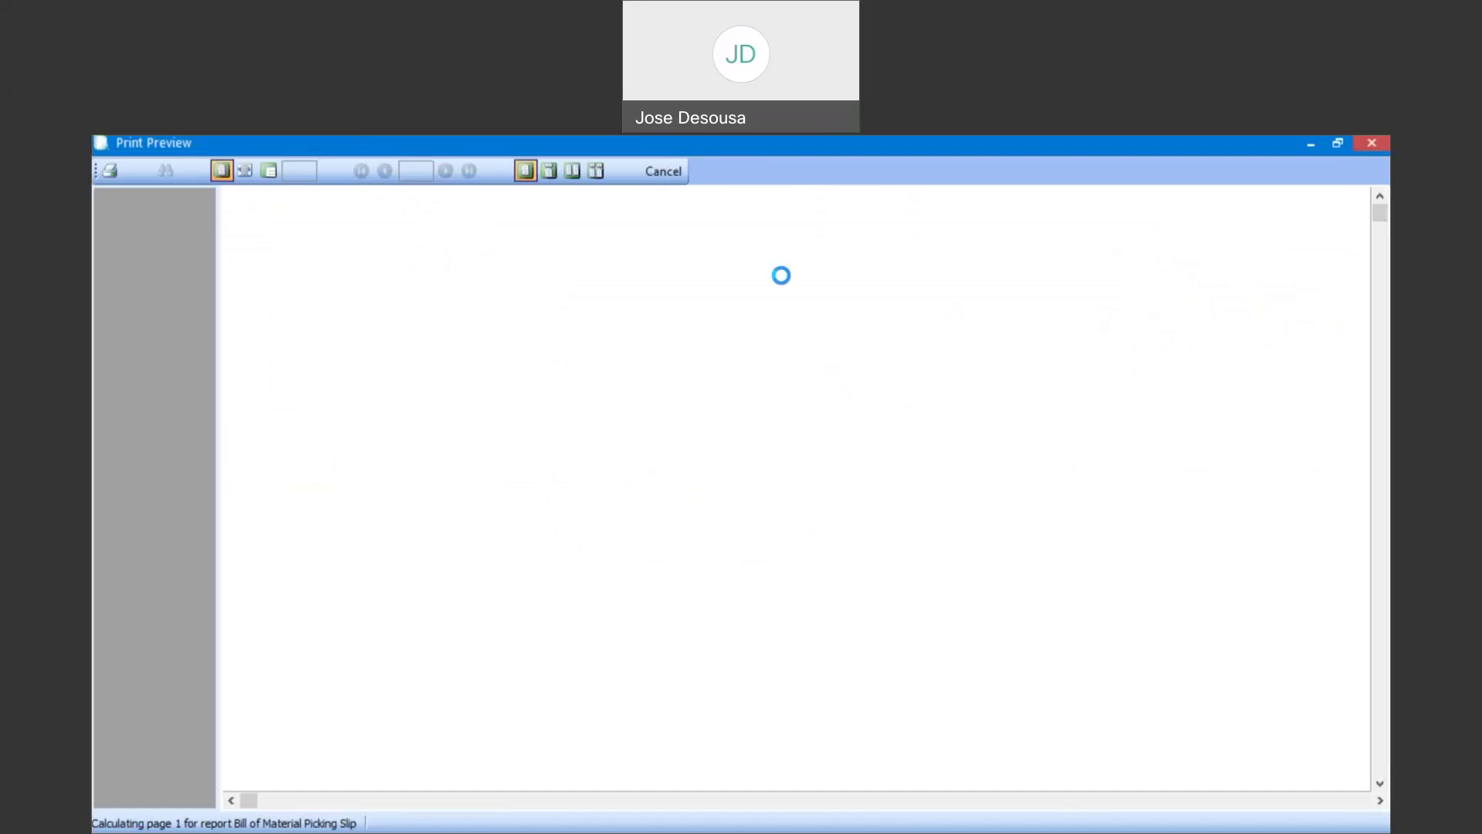
pyautogui.click(658, 172)
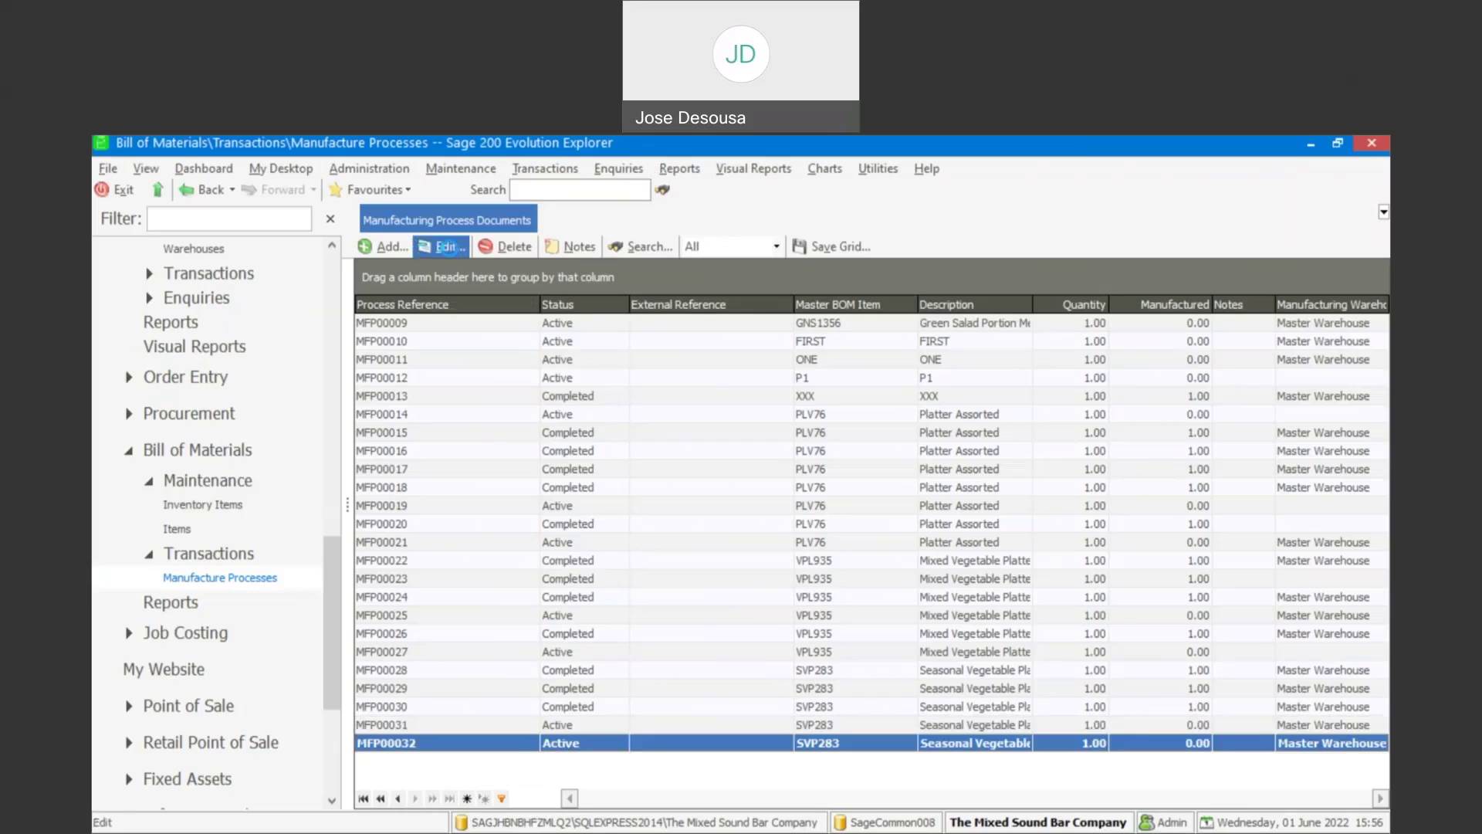
pyautogui.click(449, 248)
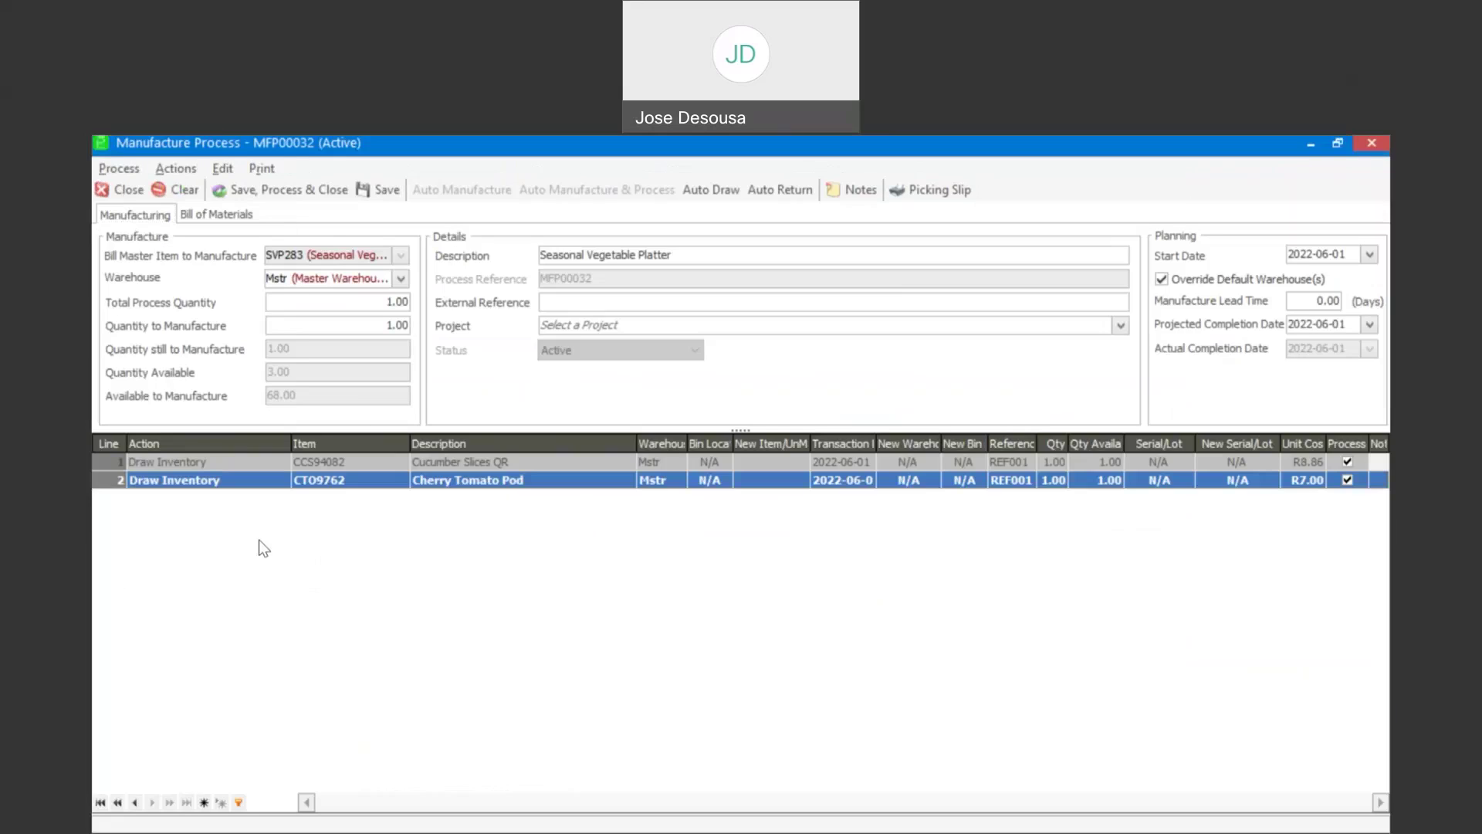
# Add line 3 drawing DSG8734 Herbal Dressing
pyautogui.click(284, 503)
pyautogui.press('Escape')
pyautogui.click(404, 506)
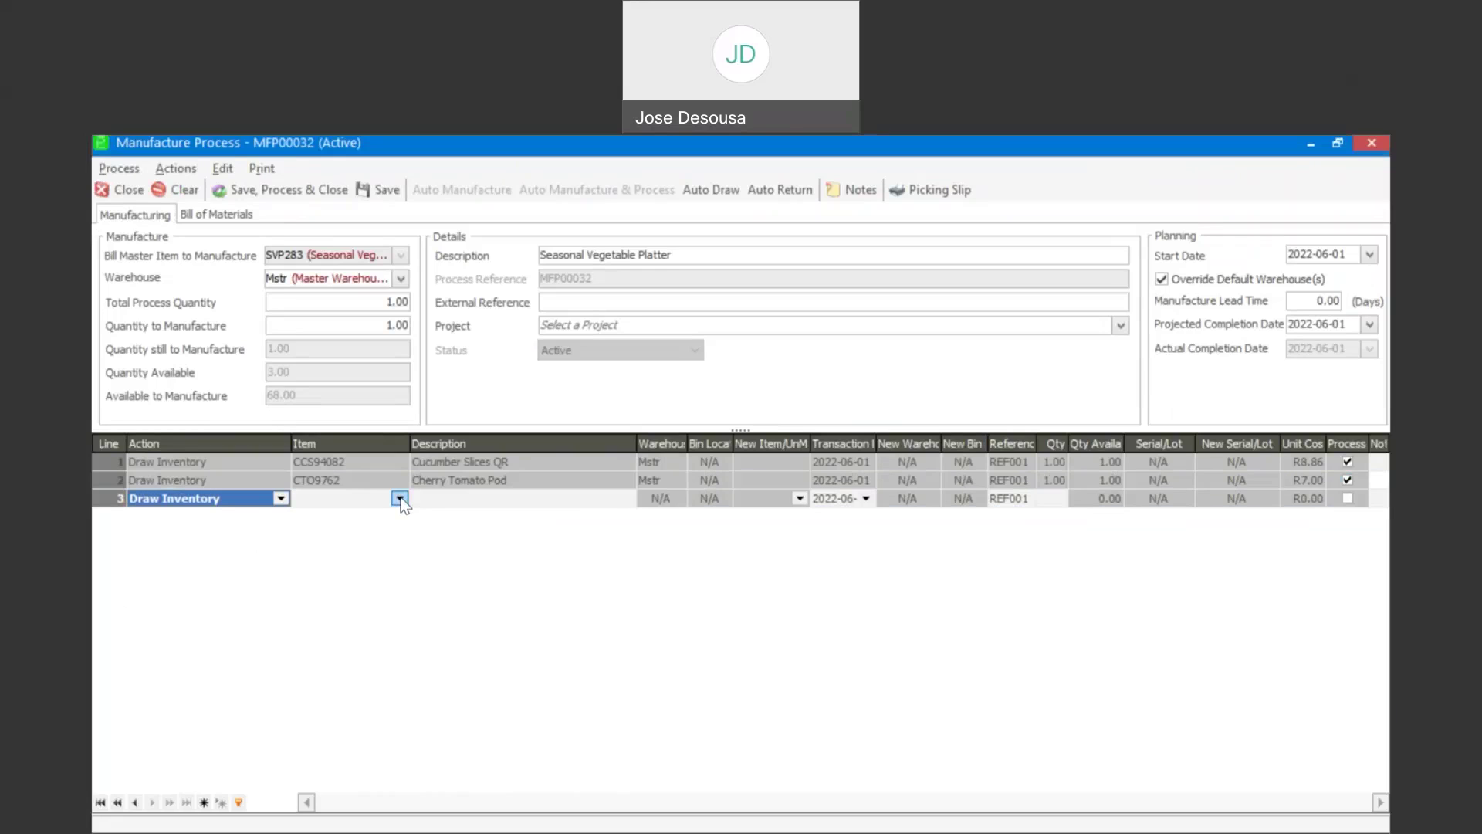
pyautogui.click(399, 498)
pyautogui.click(407, 579)
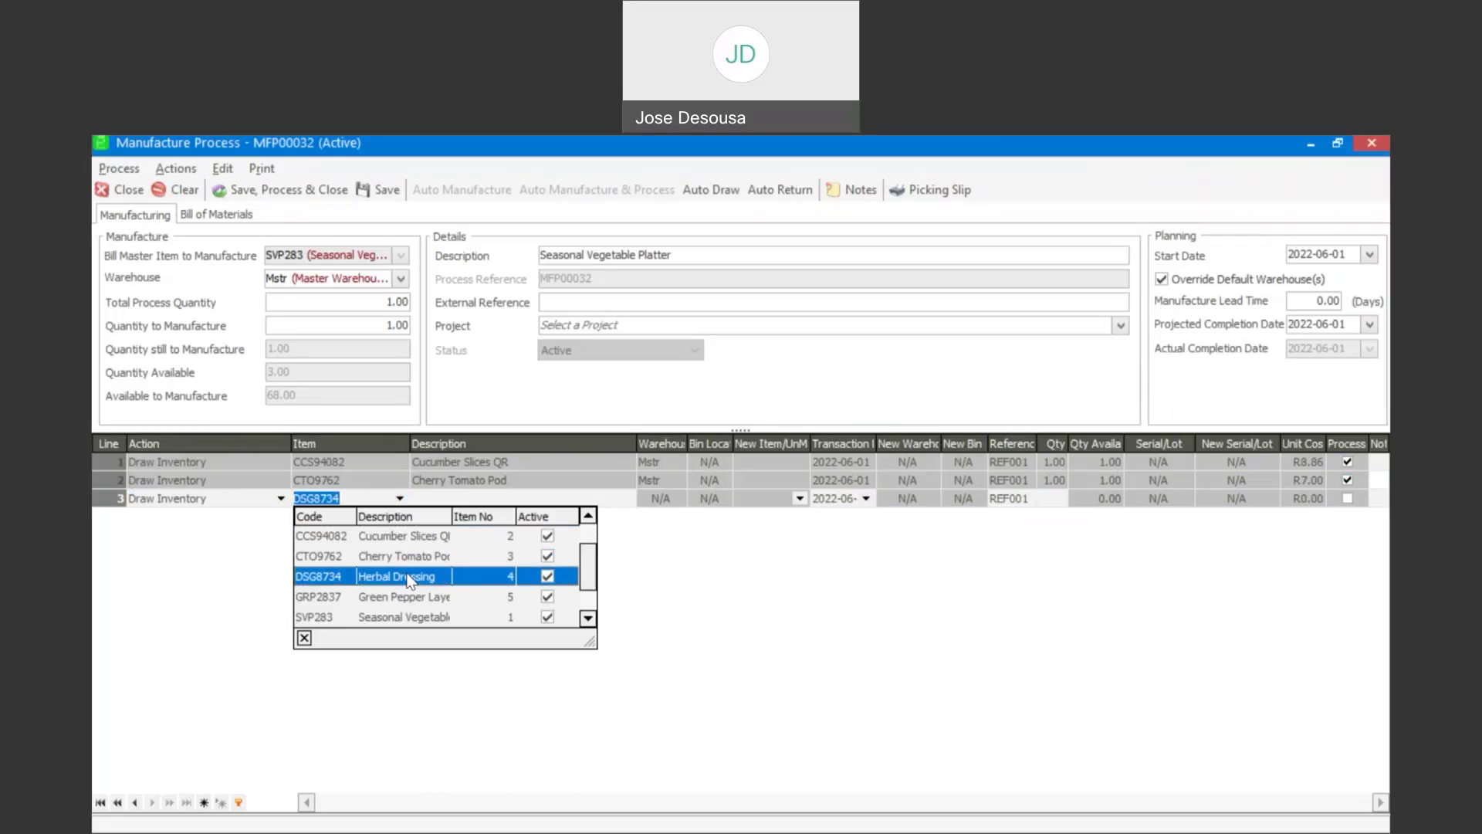
pyautogui.click(407, 579)
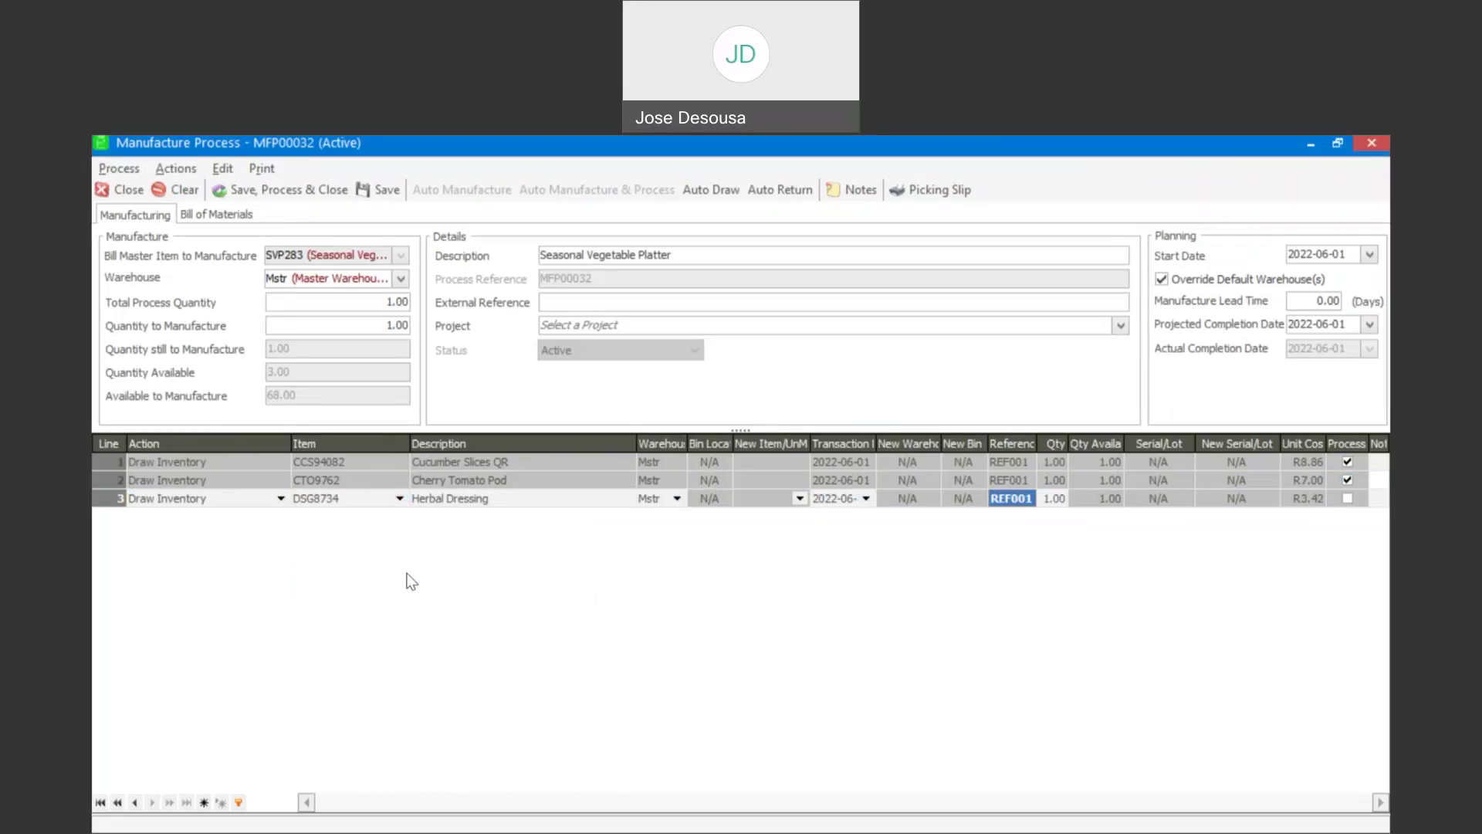
# Add line 4 drawing GRP2837 Green Pepper Layer, discarding the empty extra line
pyautogui.click(412, 581)
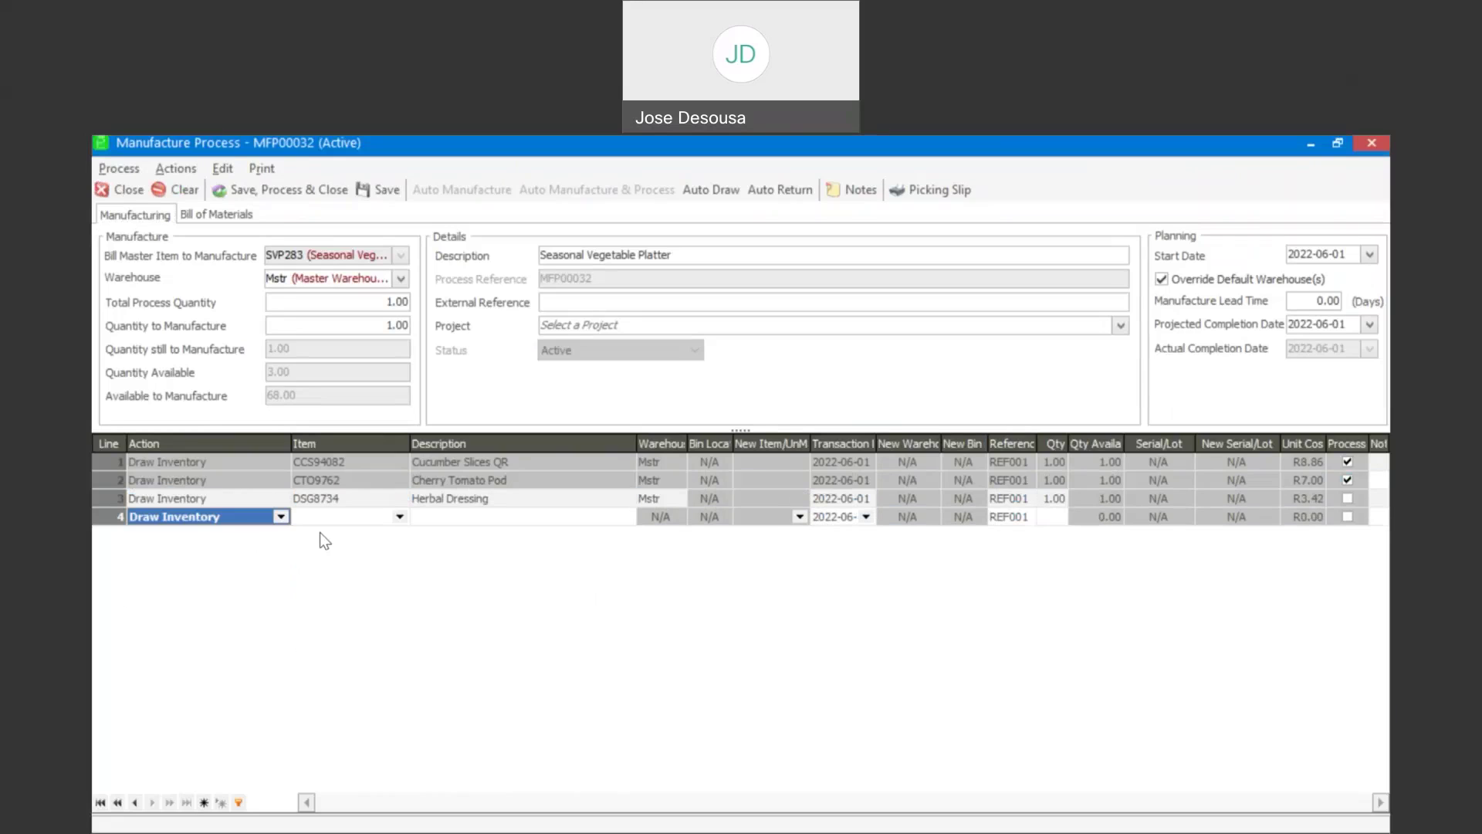
pyautogui.click(399, 516)
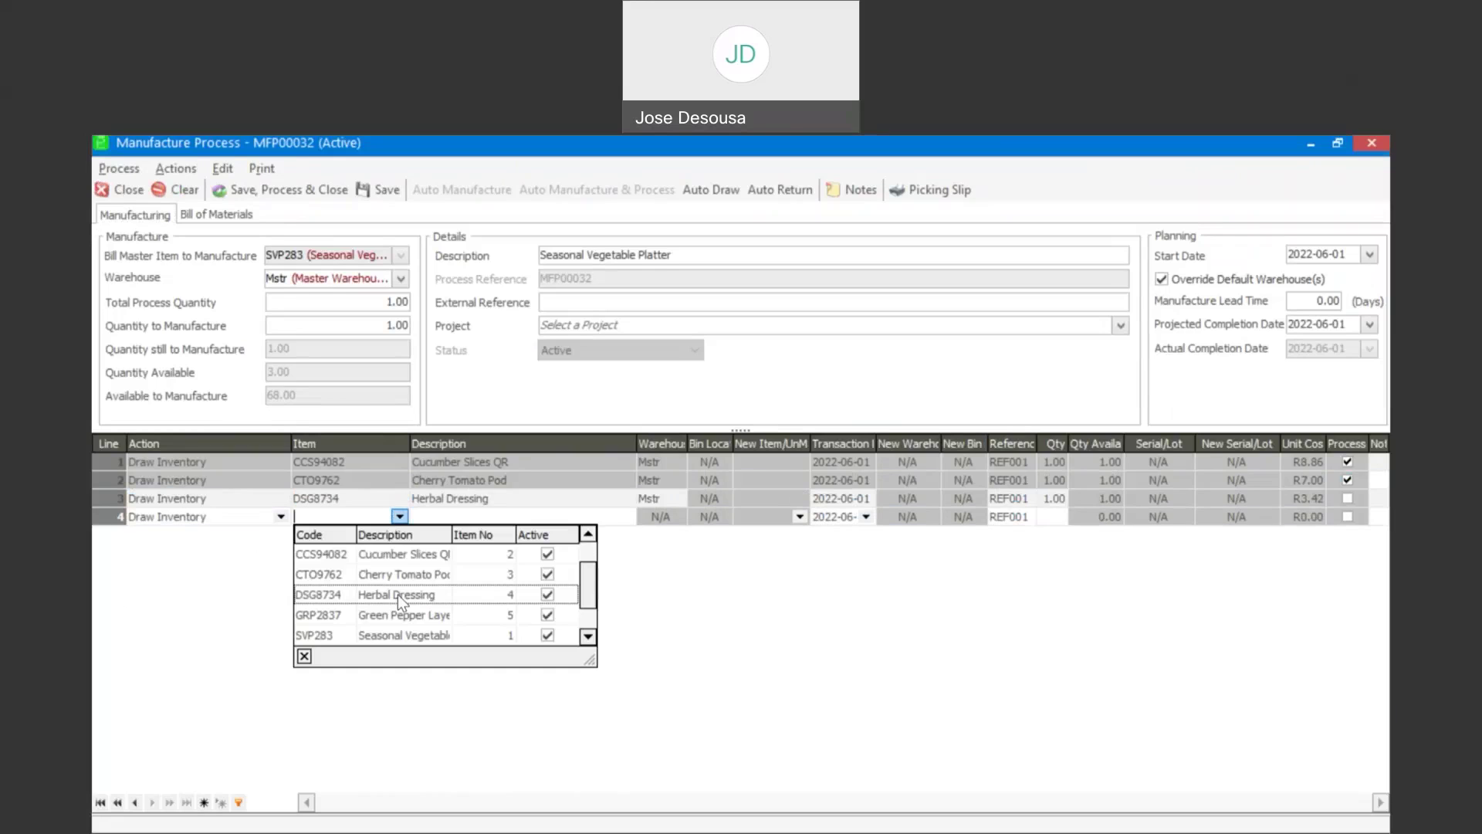
pyautogui.click(405, 613)
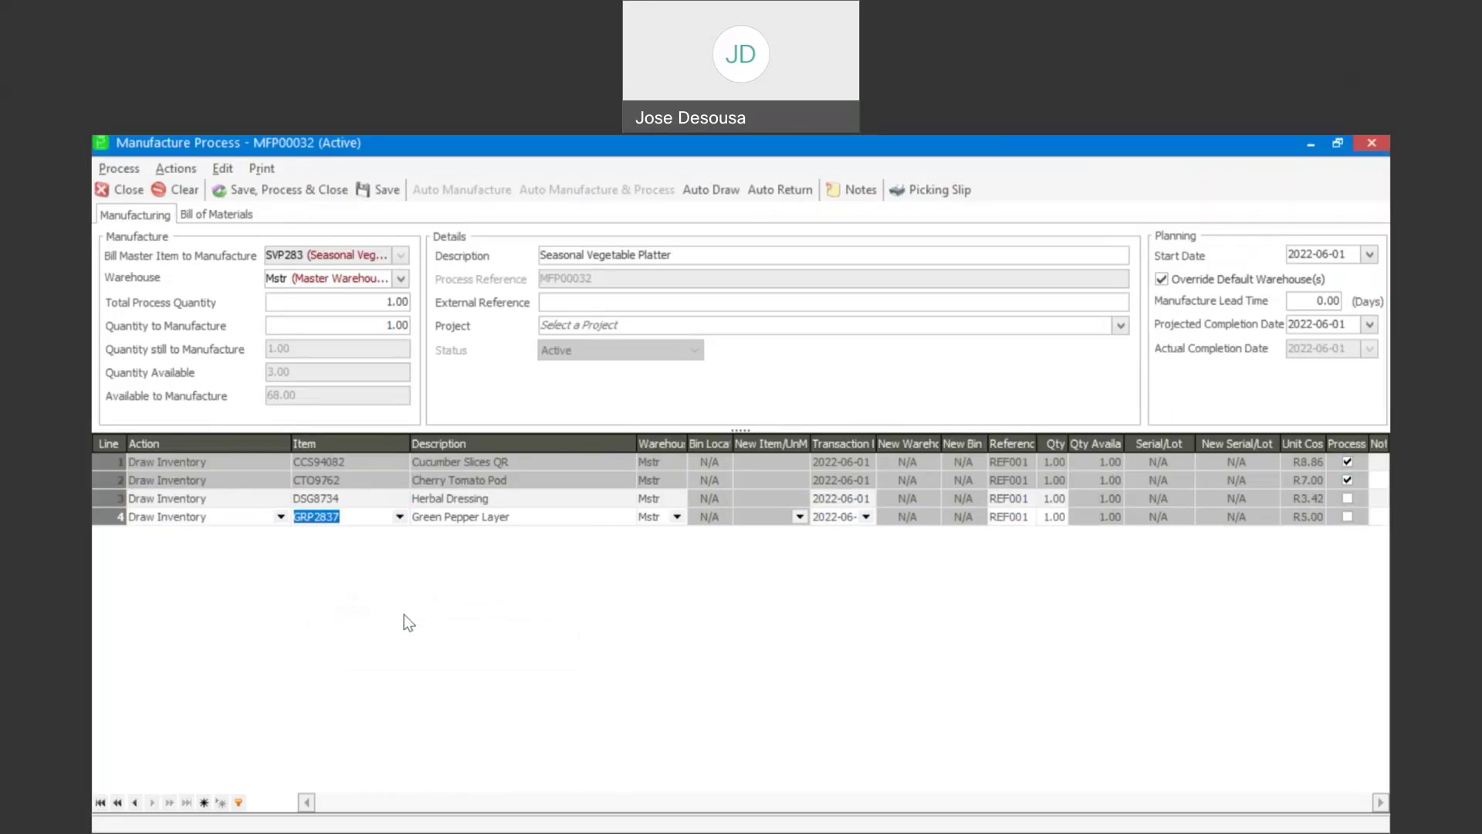
pyautogui.press('Tab')
pyautogui.press('Tab')
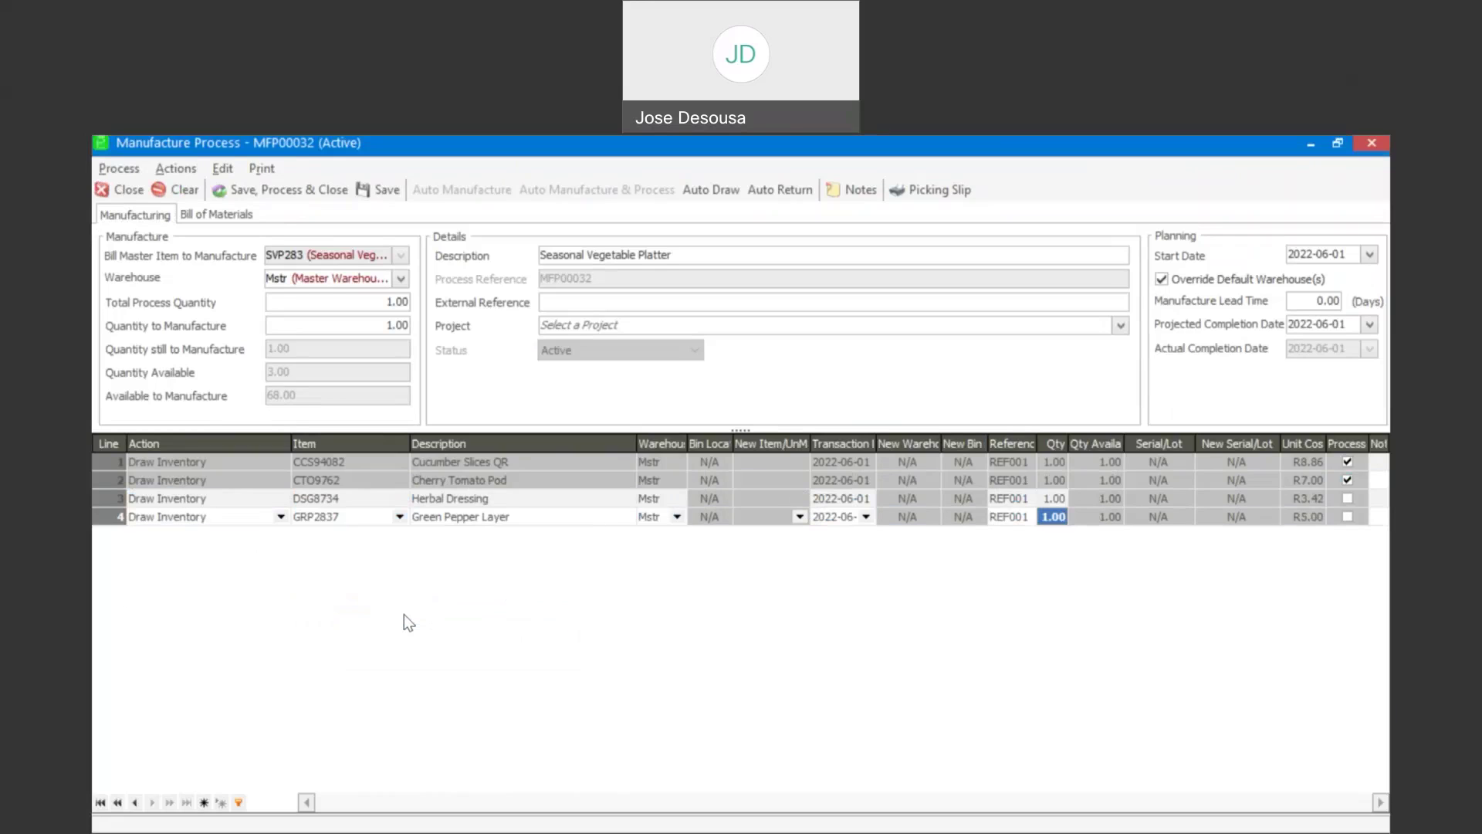
pyautogui.press('Tab')
pyautogui.press('Up')
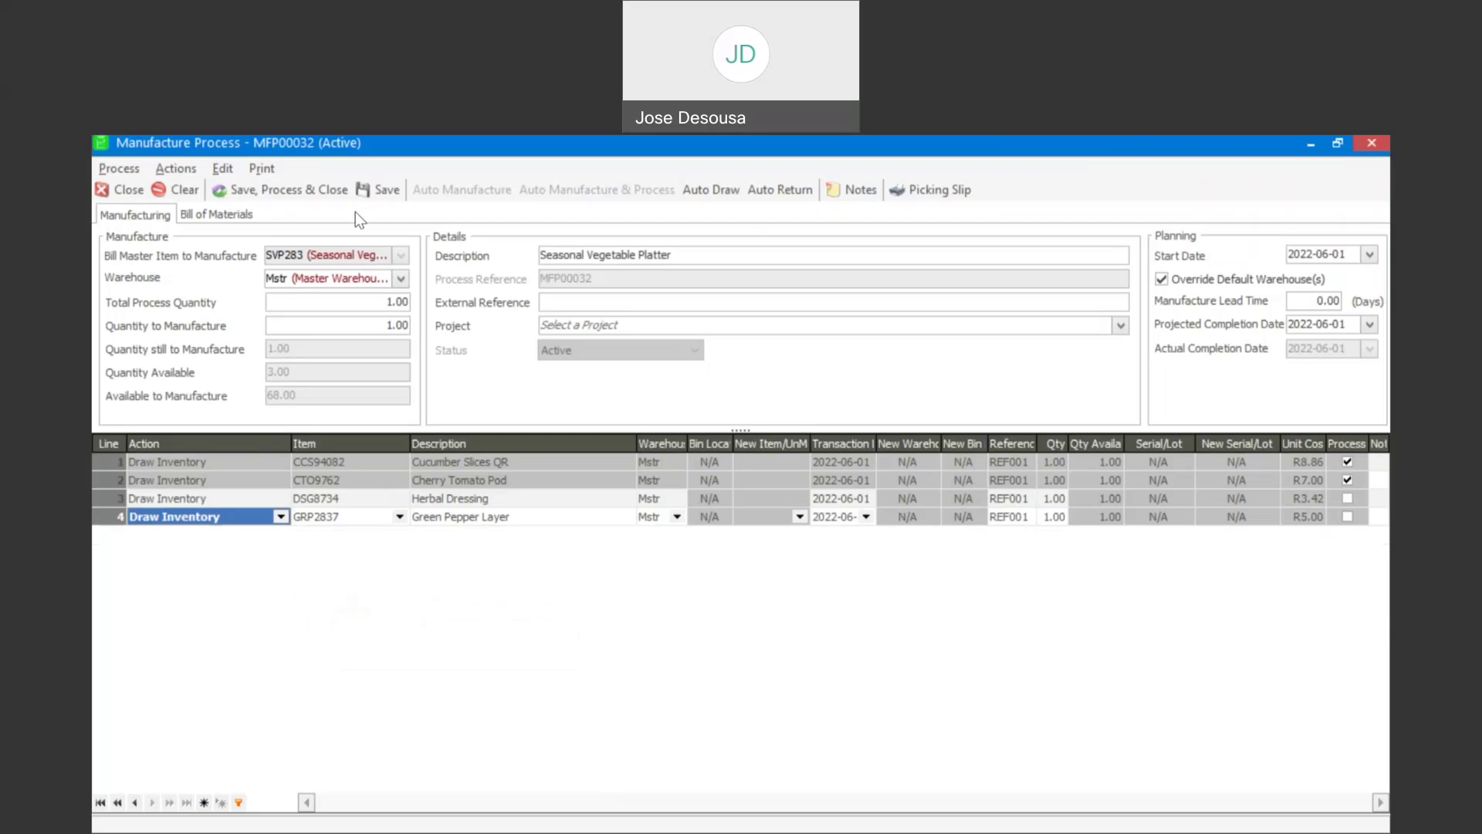
# Process MFP00032 and print the picking slip for the new draw lines
pyautogui.click(332, 190)
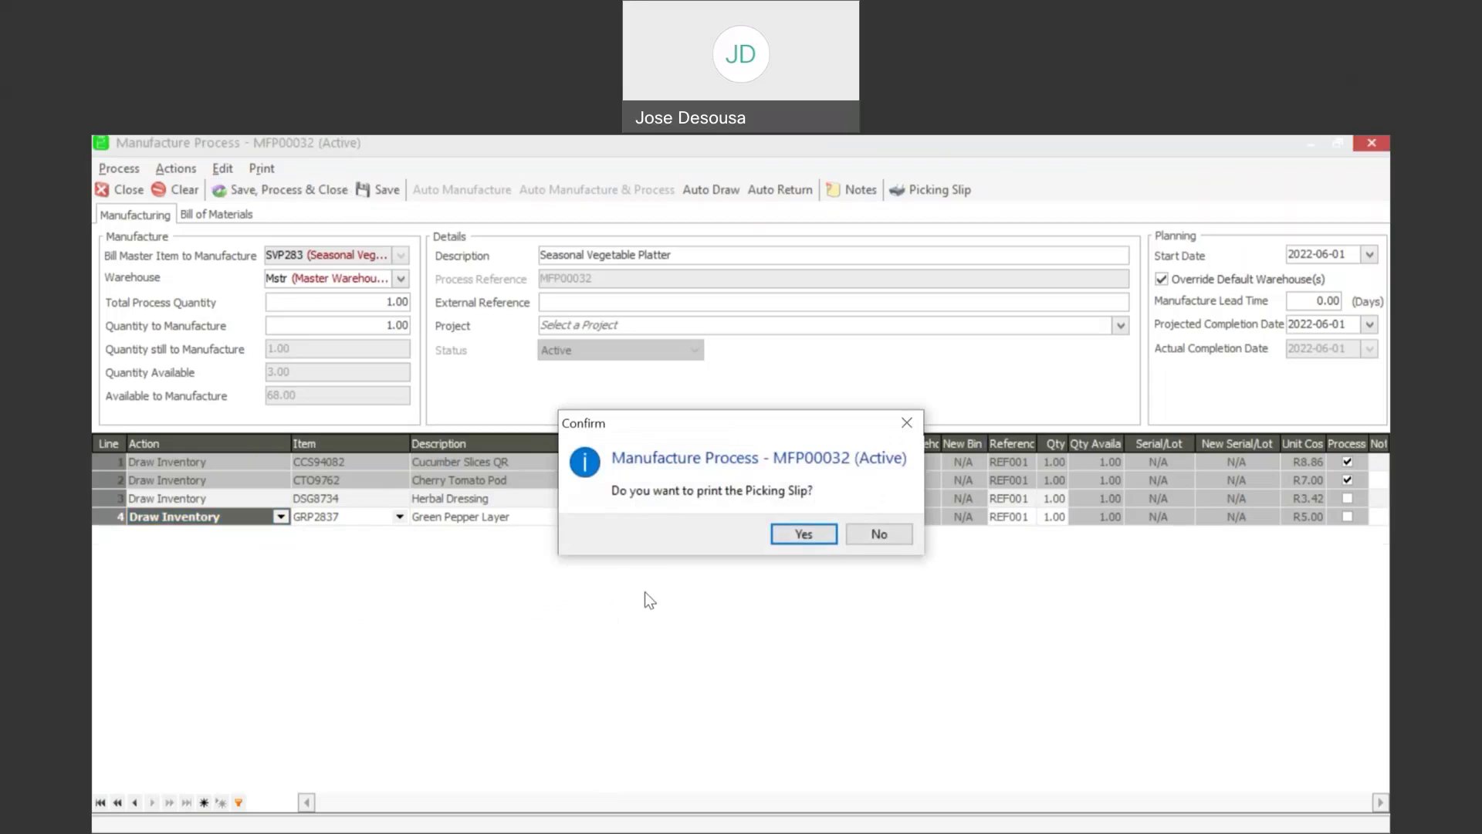
pyautogui.click(803, 534)
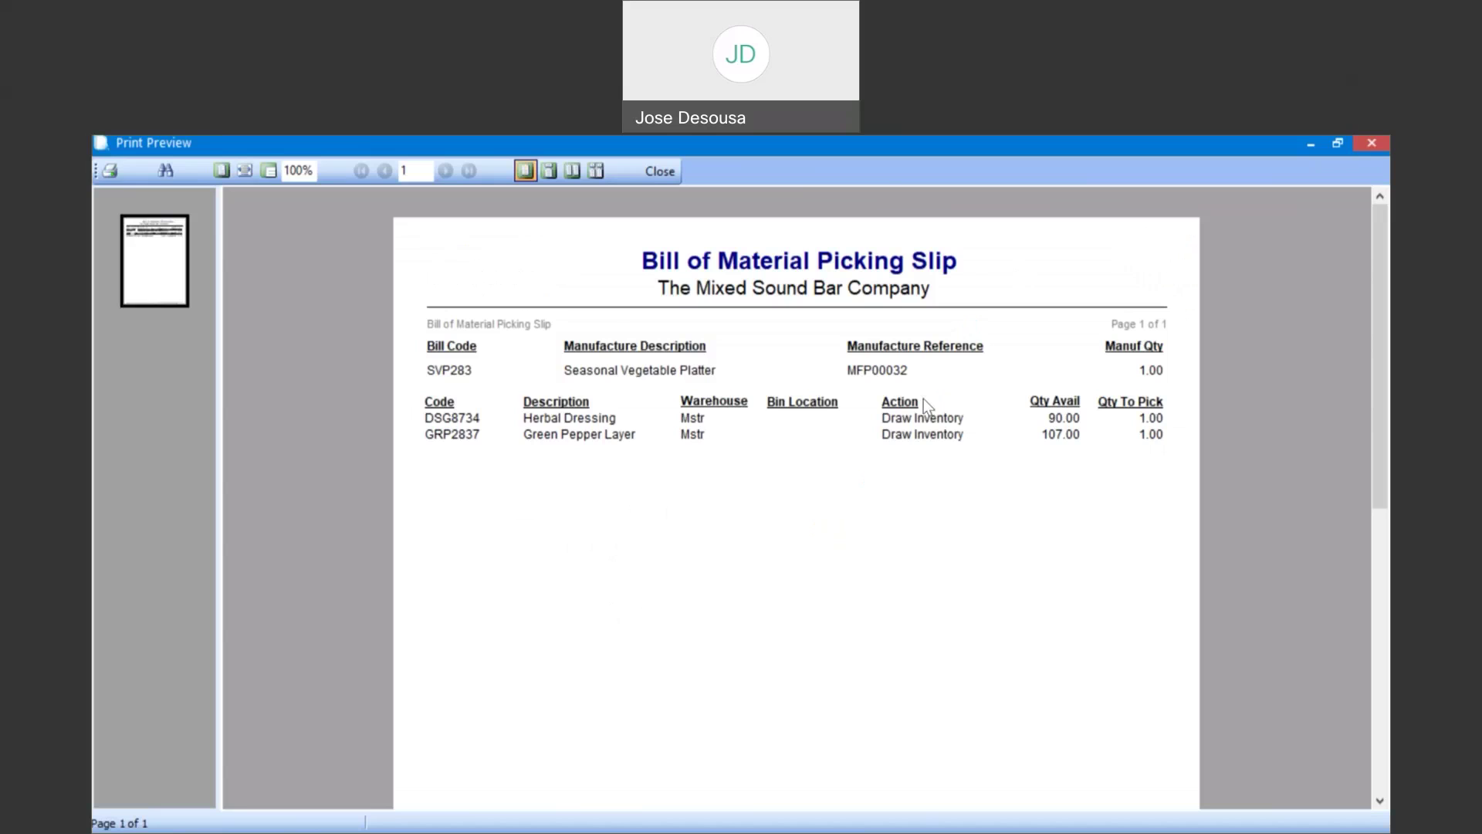
pyautogui.click(1378, 144)
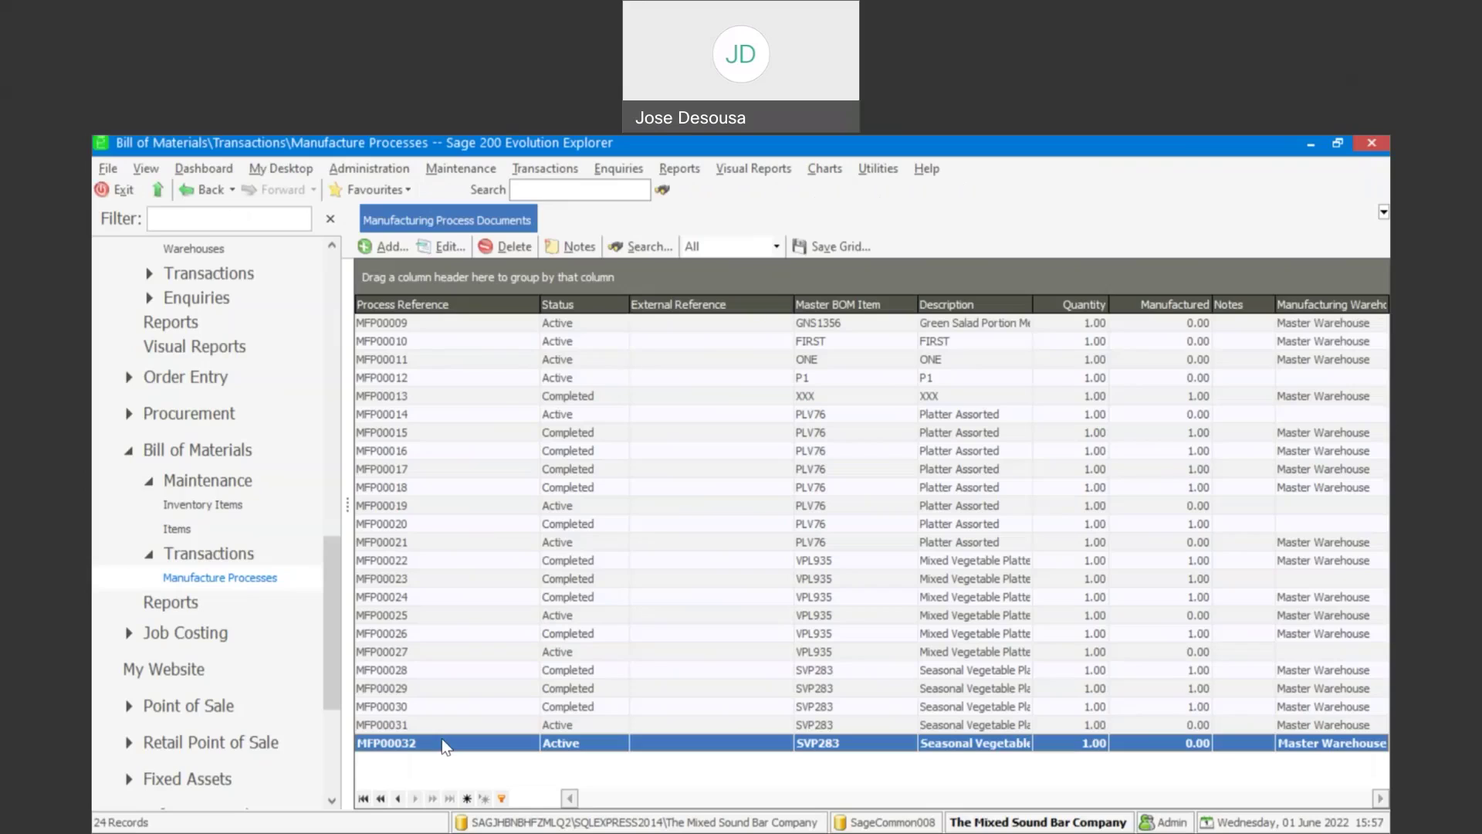
# Discard an accidentally started new process and reopen MFP00032 for editing
pyautogui.click(405, 247)
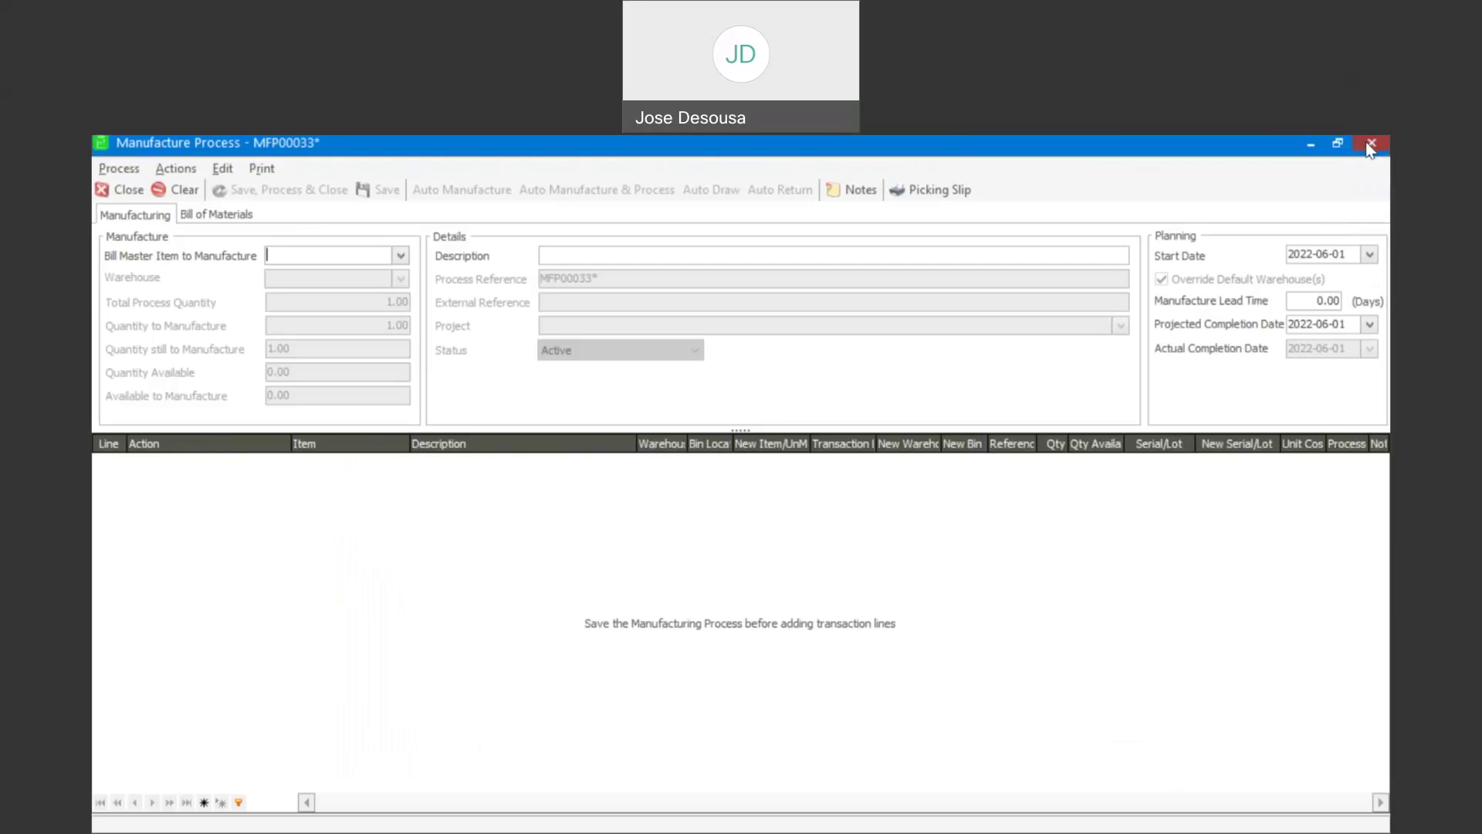
pyautogui.click(1372, 144)
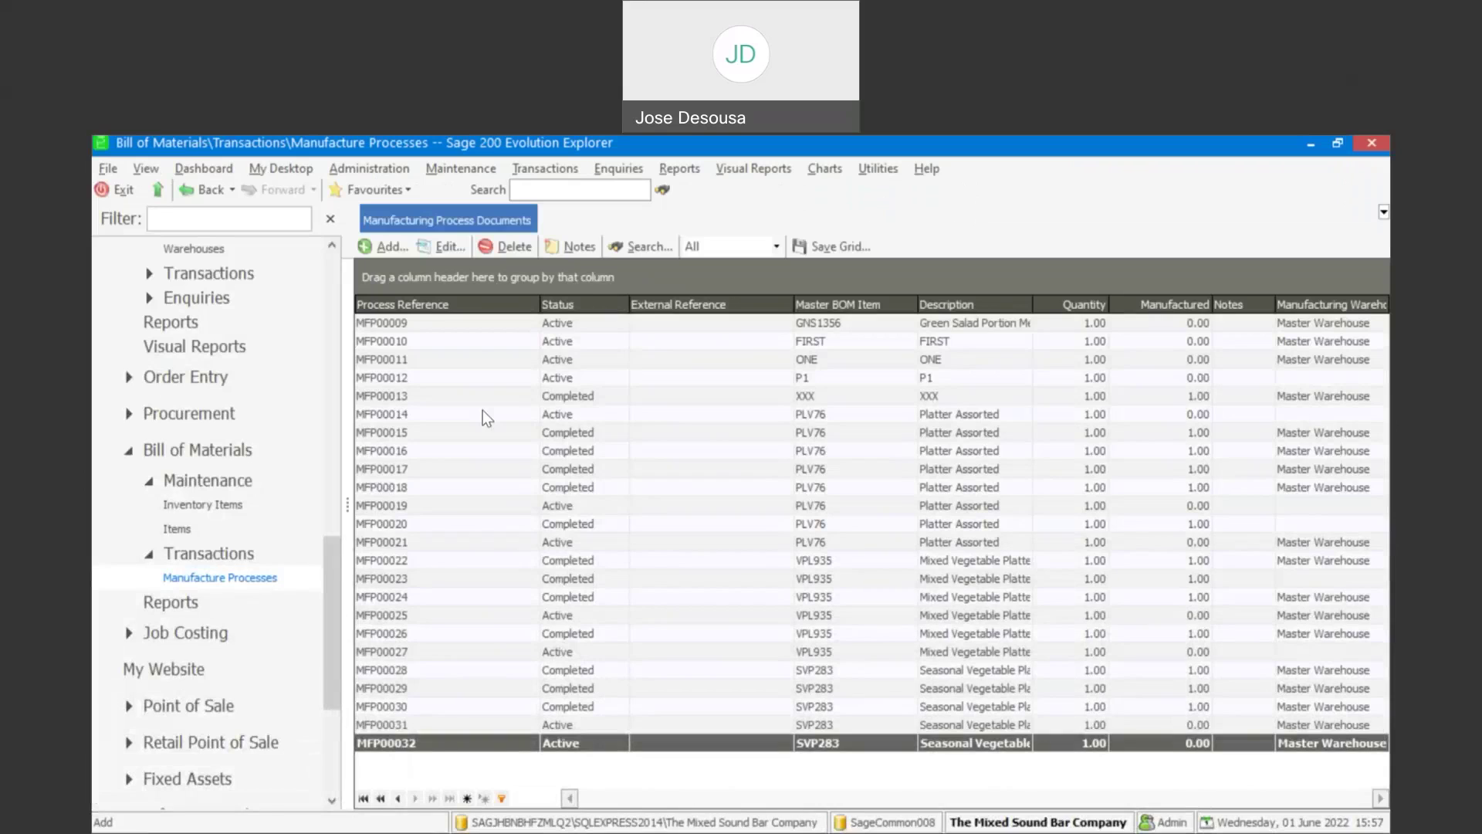
pyautogui.click(451, 246)
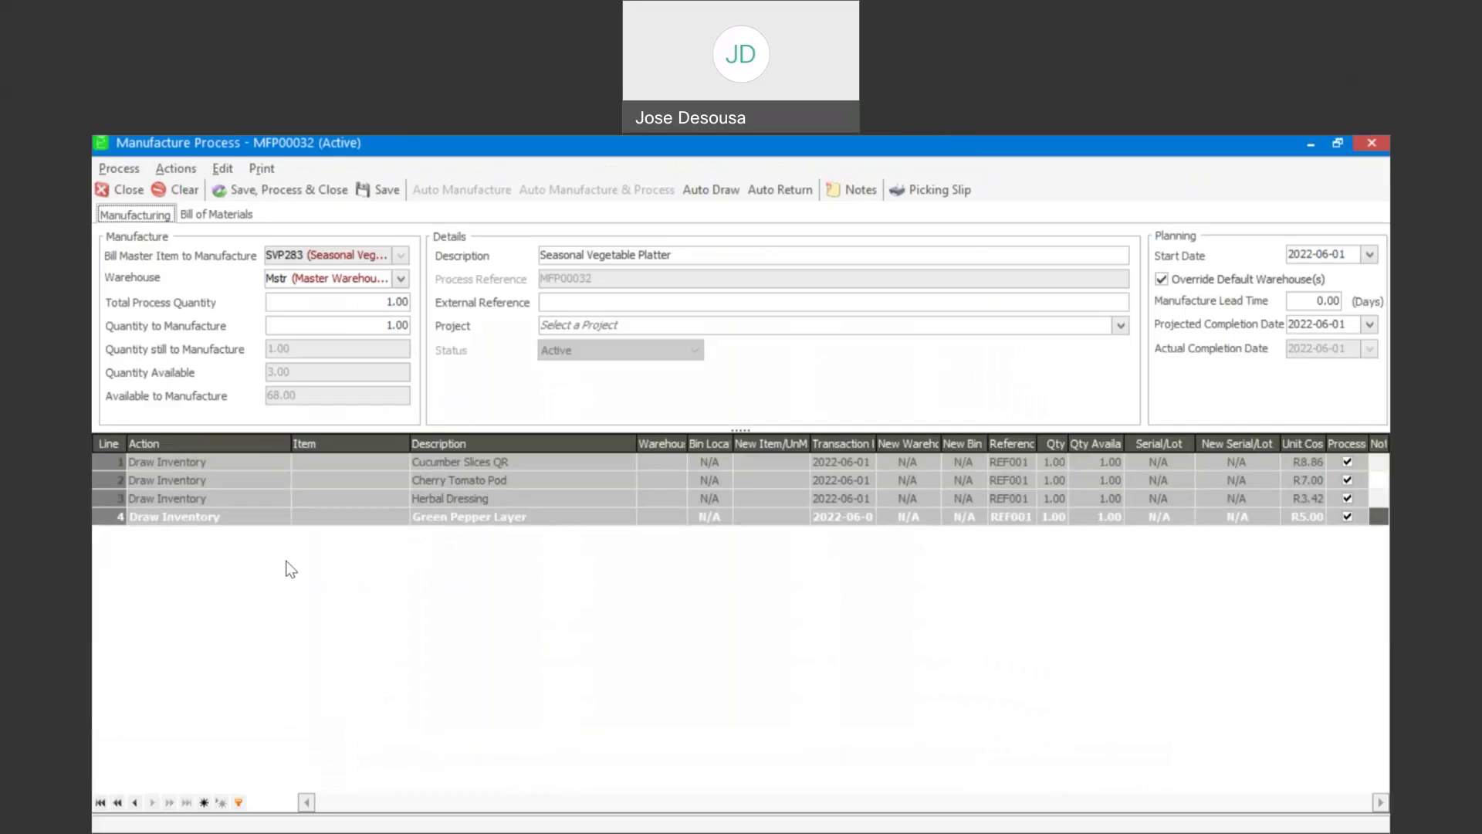
# Add line 5 to Manufacture Inventory 1.00 SVP283 Seasonal Vegetable Platter, then process MFP00032
pyautogui.click(281, 535)
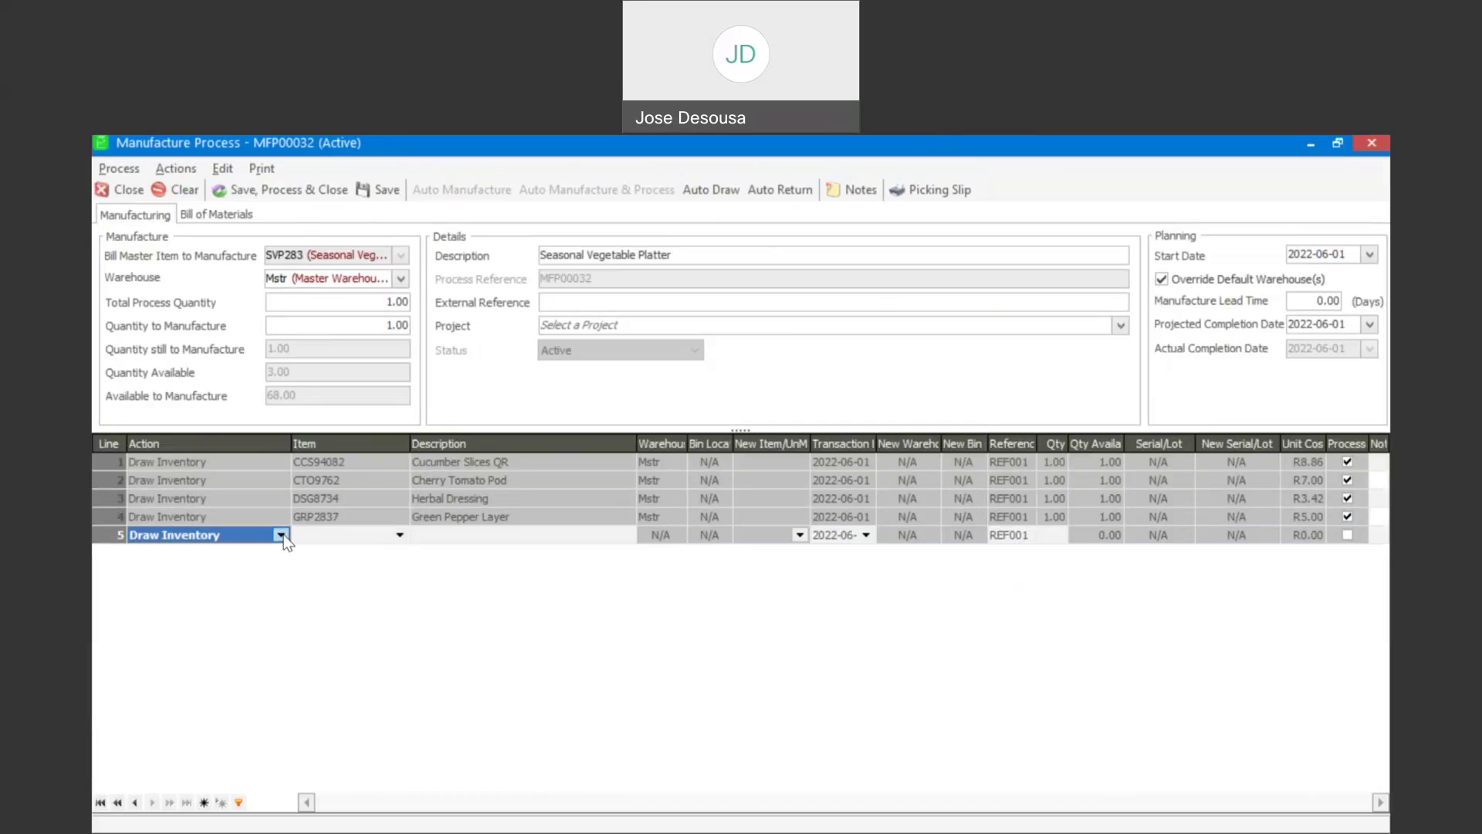
pyautogui.click(281, 534)
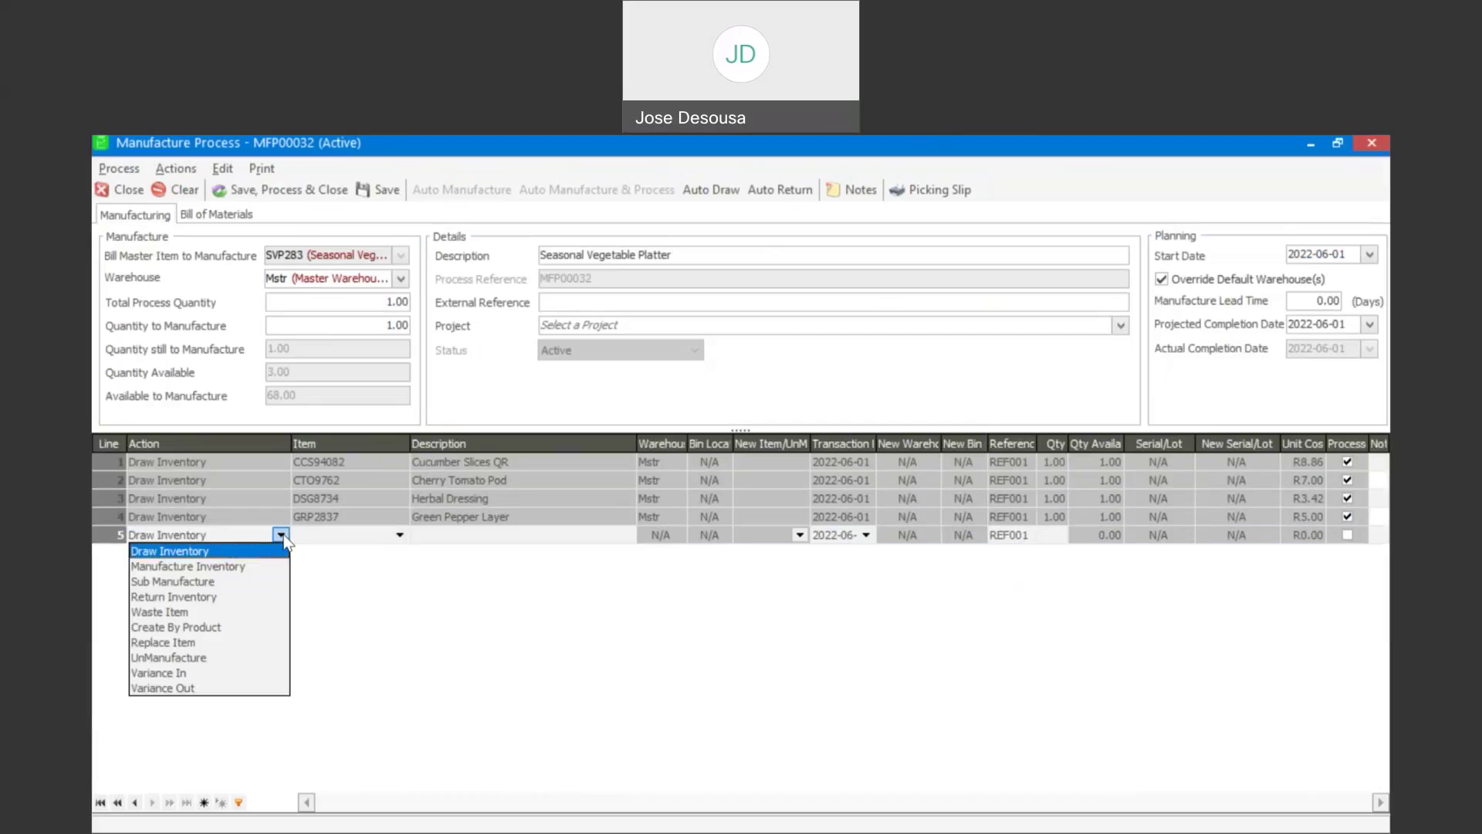
pyautogui.click(253, 568)
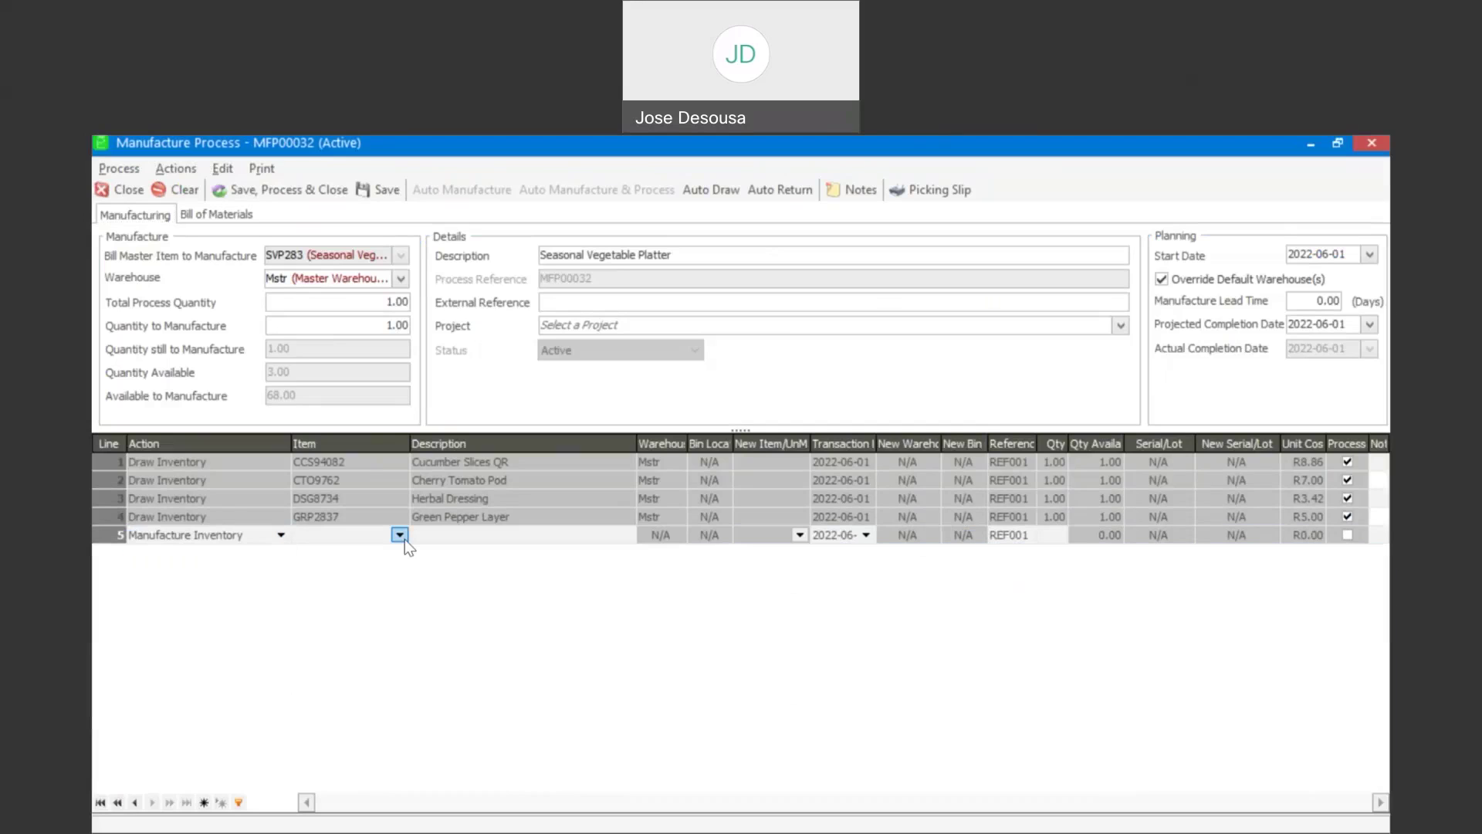
pyautogui.click(399, 535)
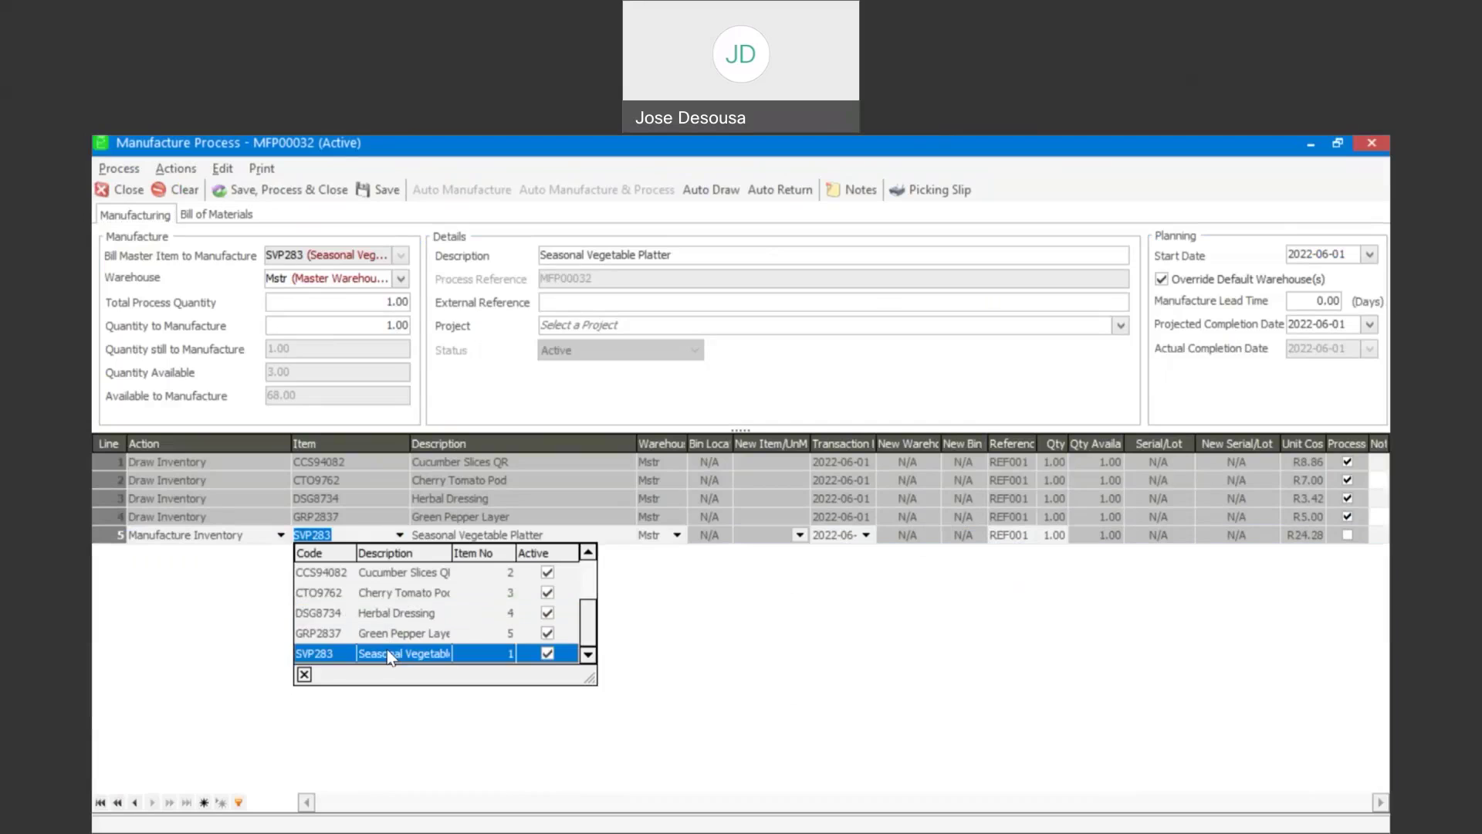
pyautogui.click(387, 650)
pyautogui.press('Tab')
pyautogui.press('Tab')
pyautogui.press('Tab')
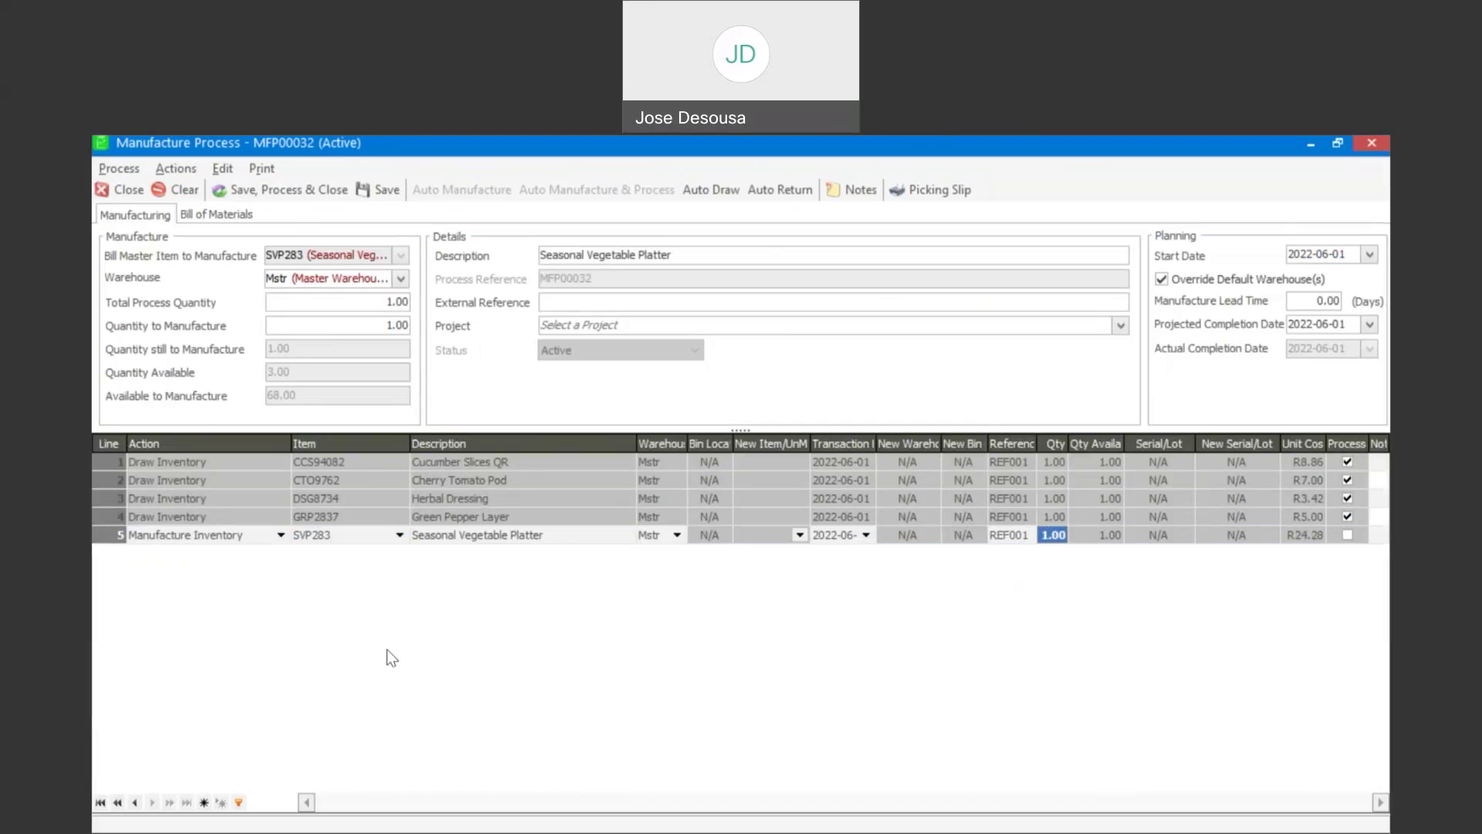
pyautogui.press('Return')
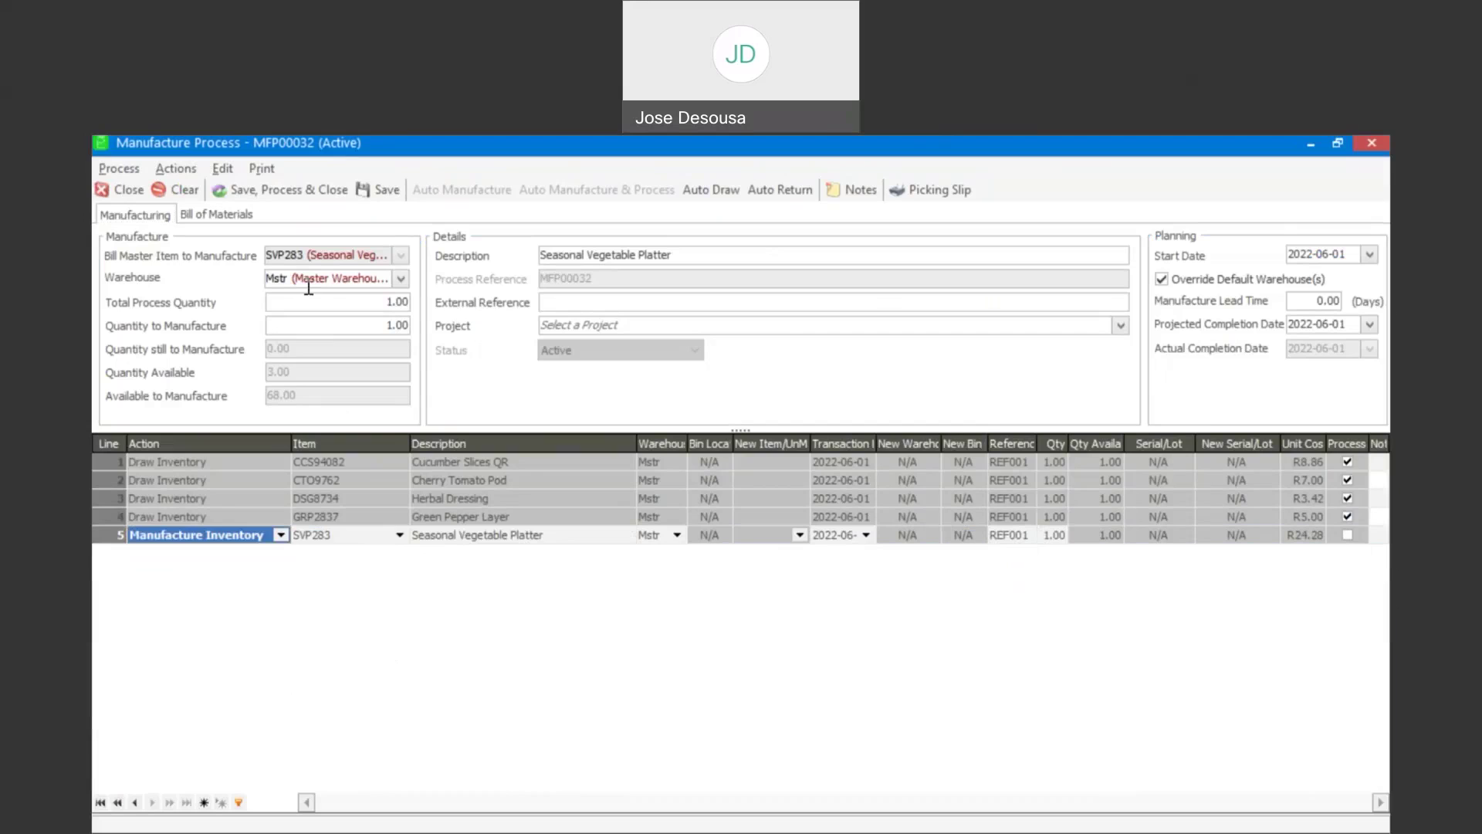
pyautogui.click(302, 192)
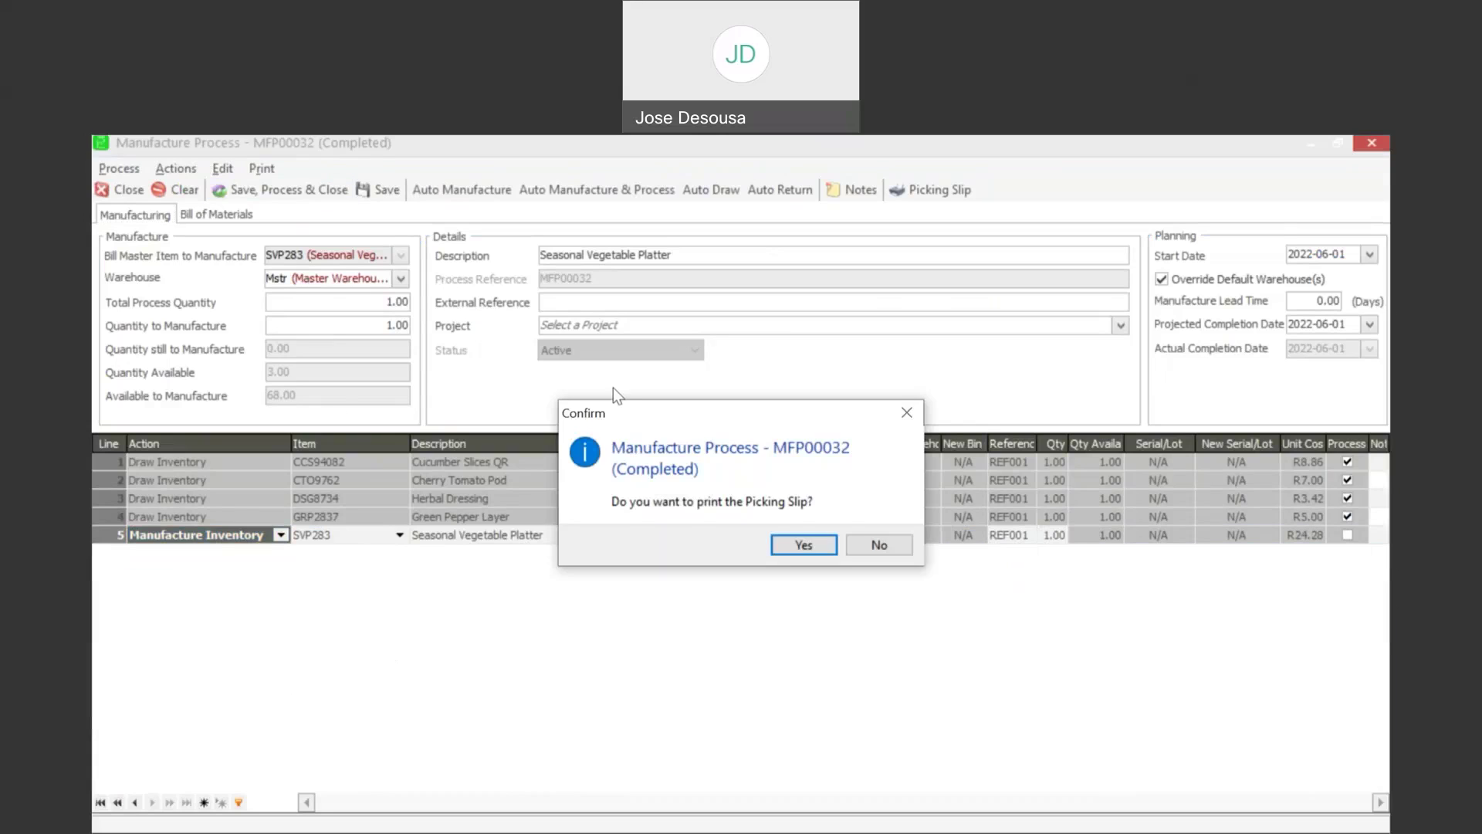
pyautogui.click(879, 545)
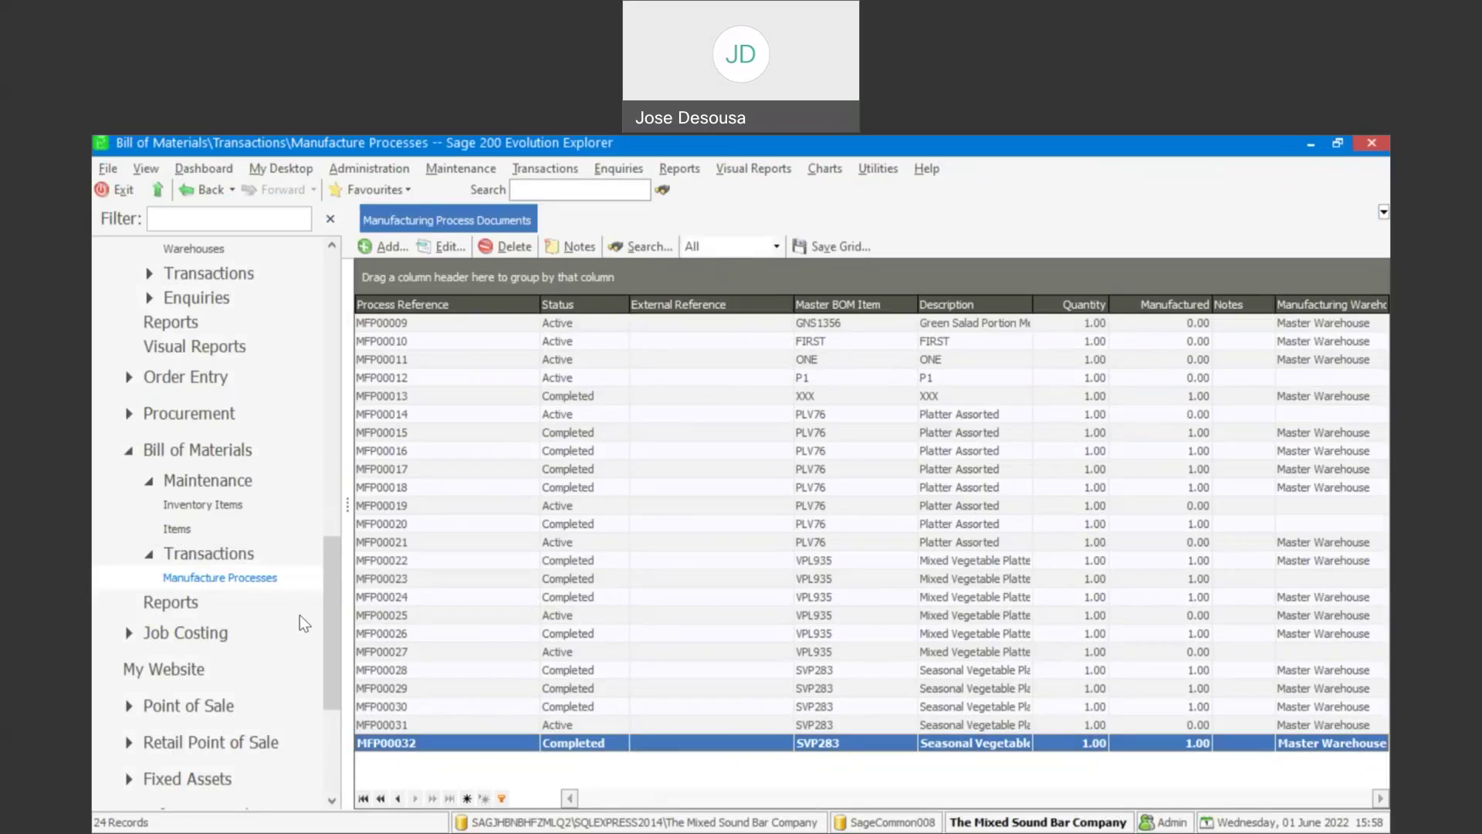
pyautogui.click(303, 537)
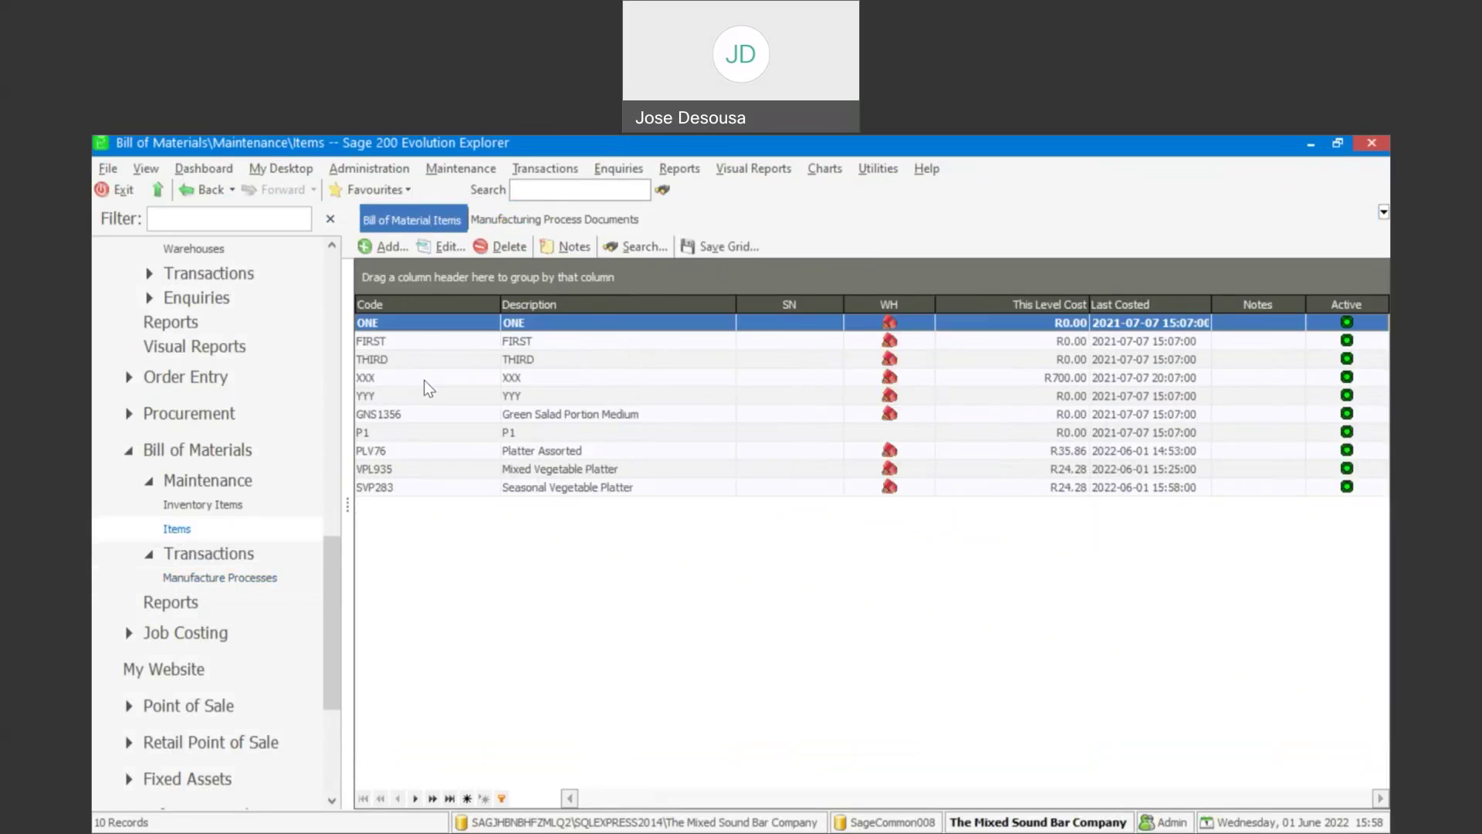
pyautogui.click(390, 247)
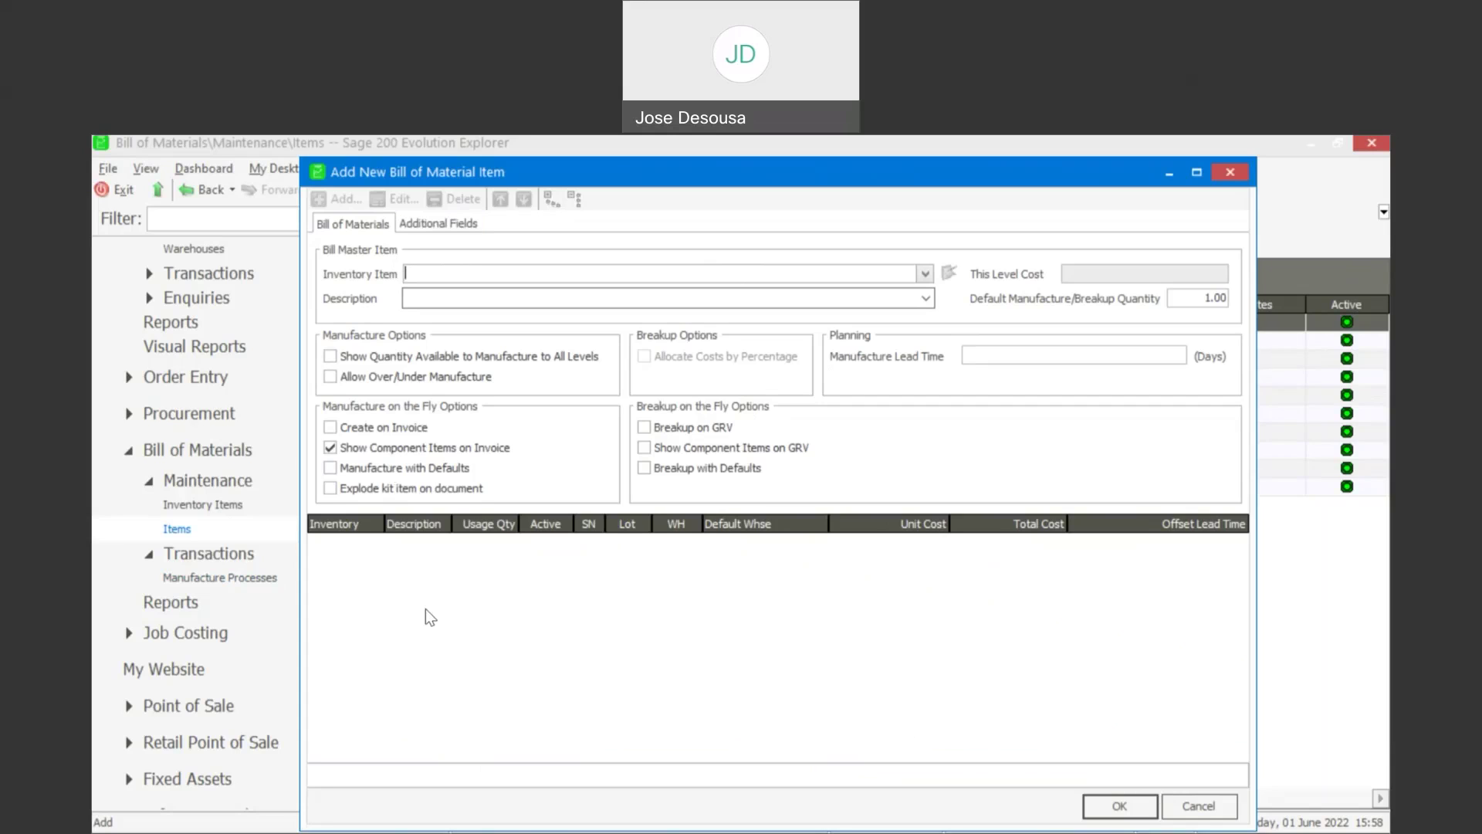
pyautogui.click(1178, 800)
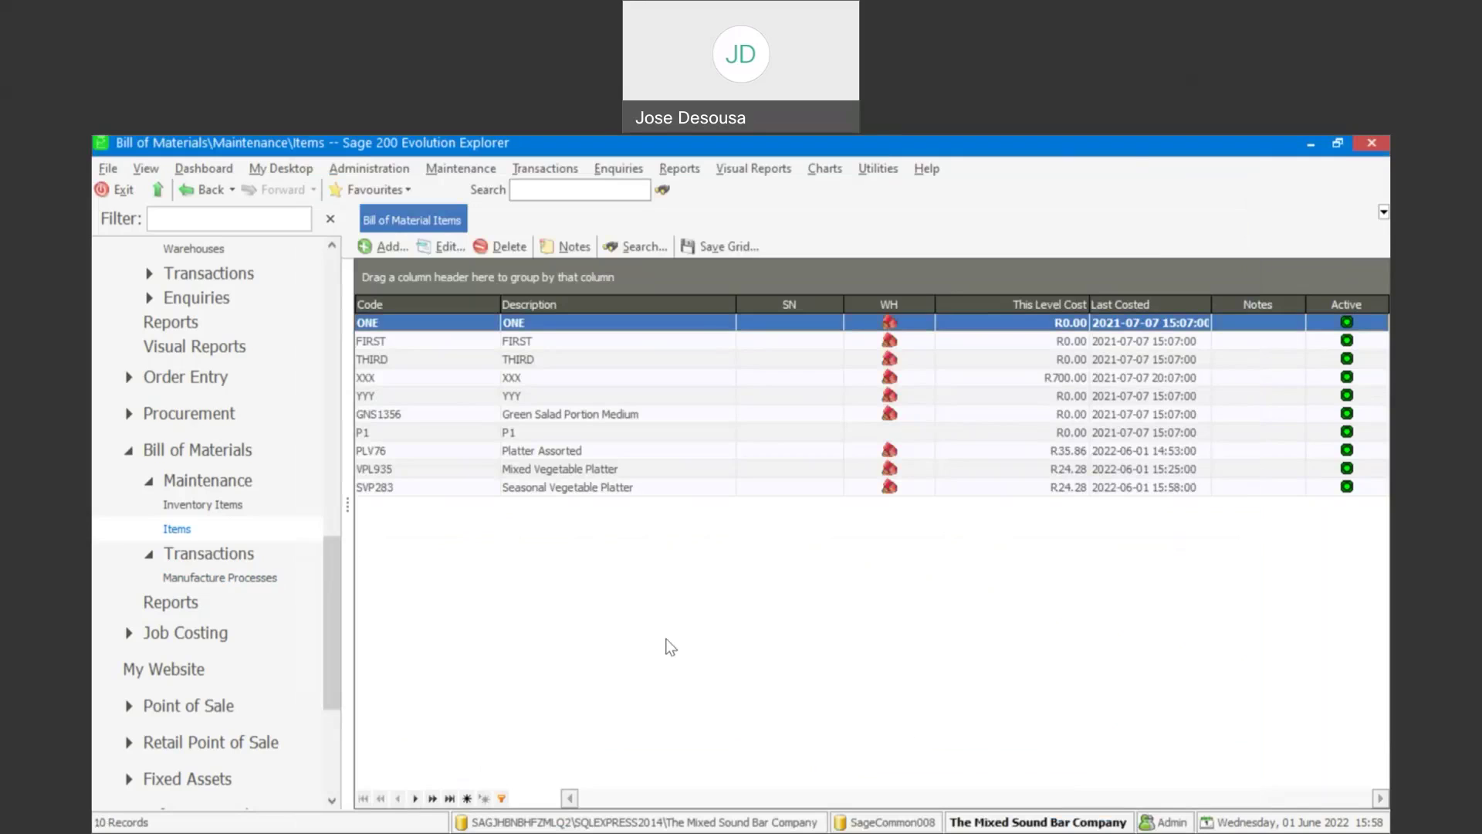
pyautogui.click(220, 577)
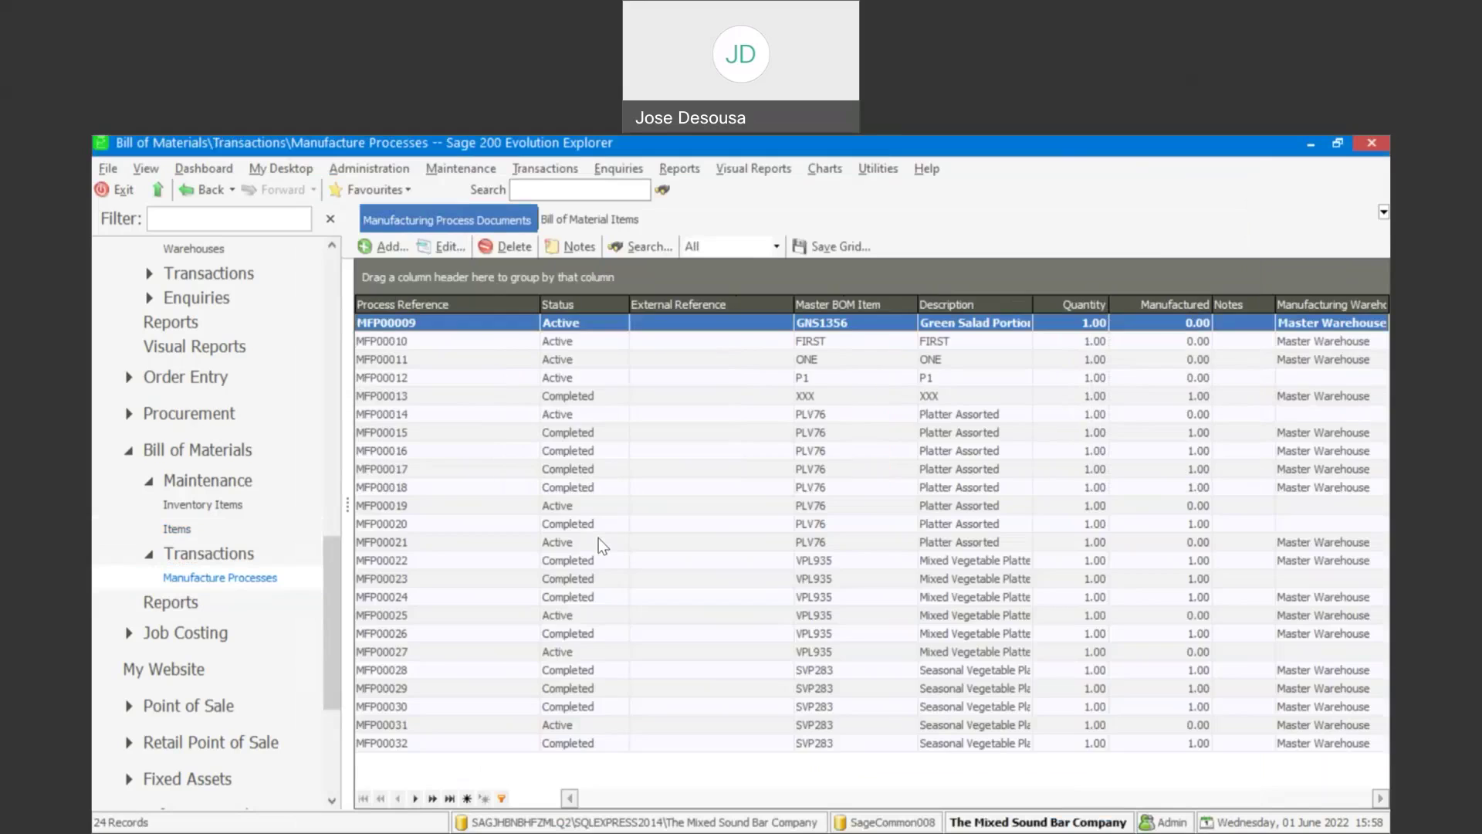
# Create process MFP00033 for SVP283 Seasonal Vegetable Platter from the Mstr warehouse and save it
pyautogui.click(388, 247)
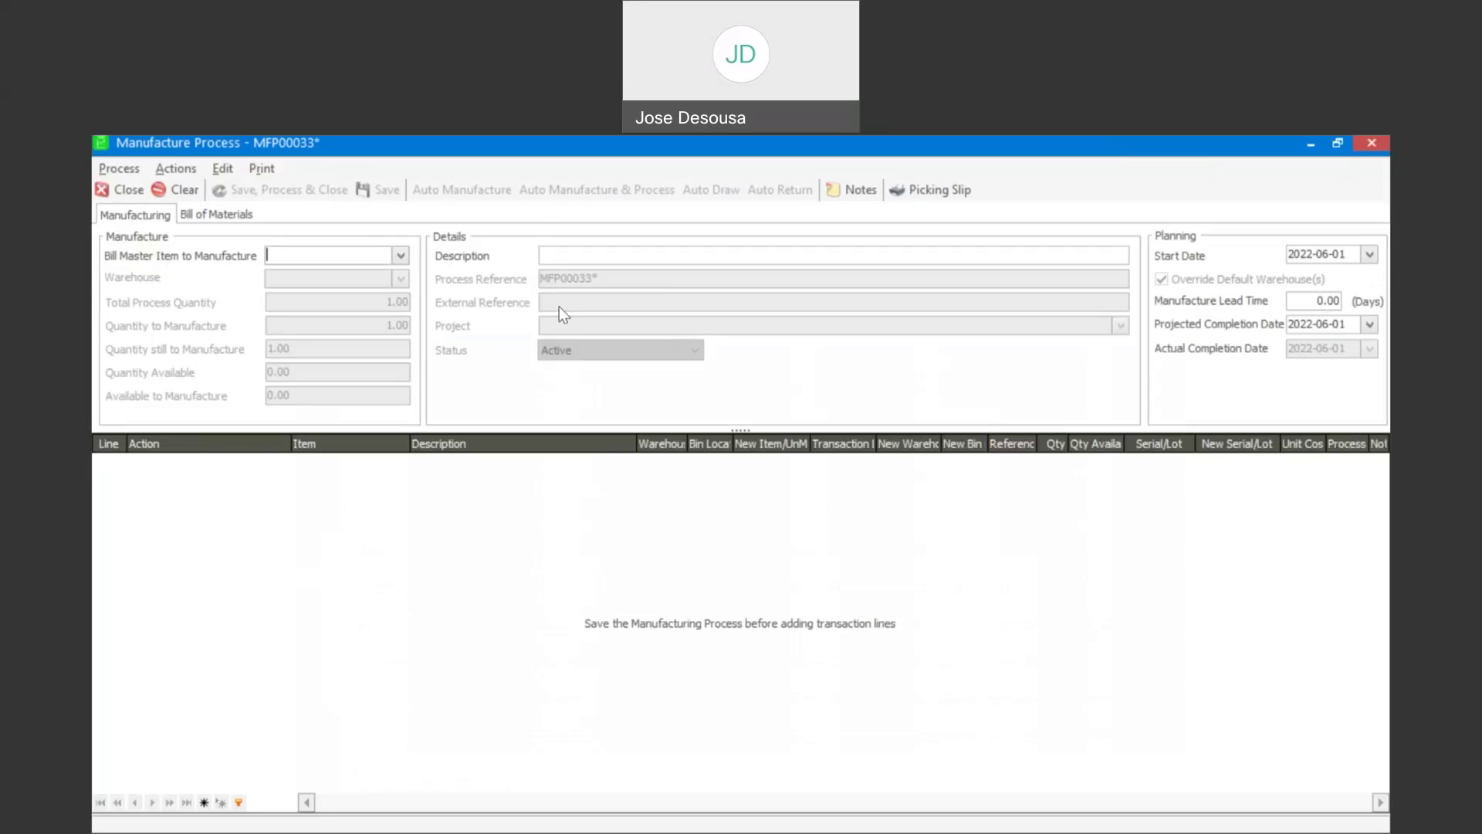
pyautogui.click(399, 262)
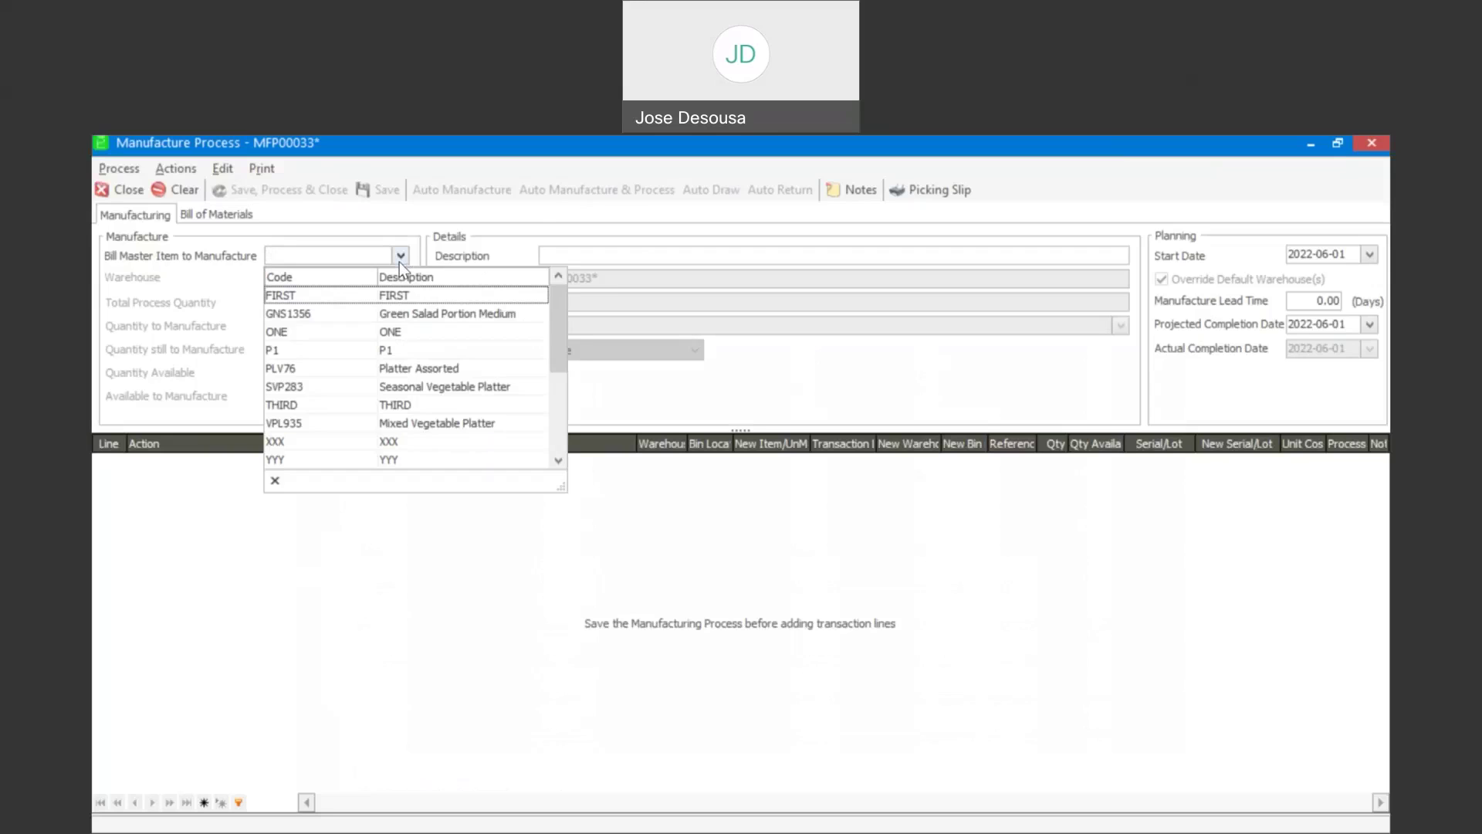
pyautogui.click(420, 387)
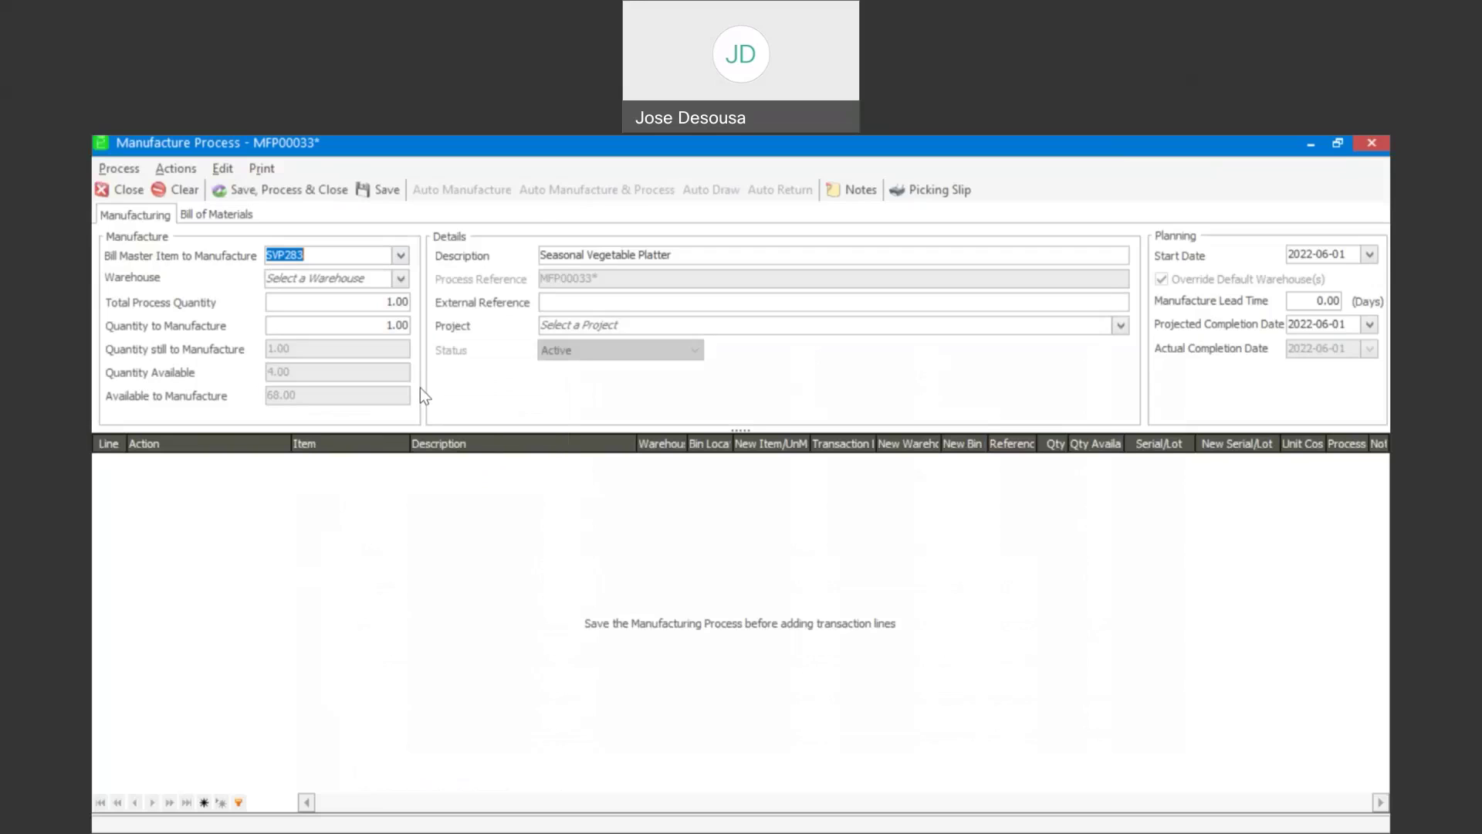
pyautogui.click(402, 284)
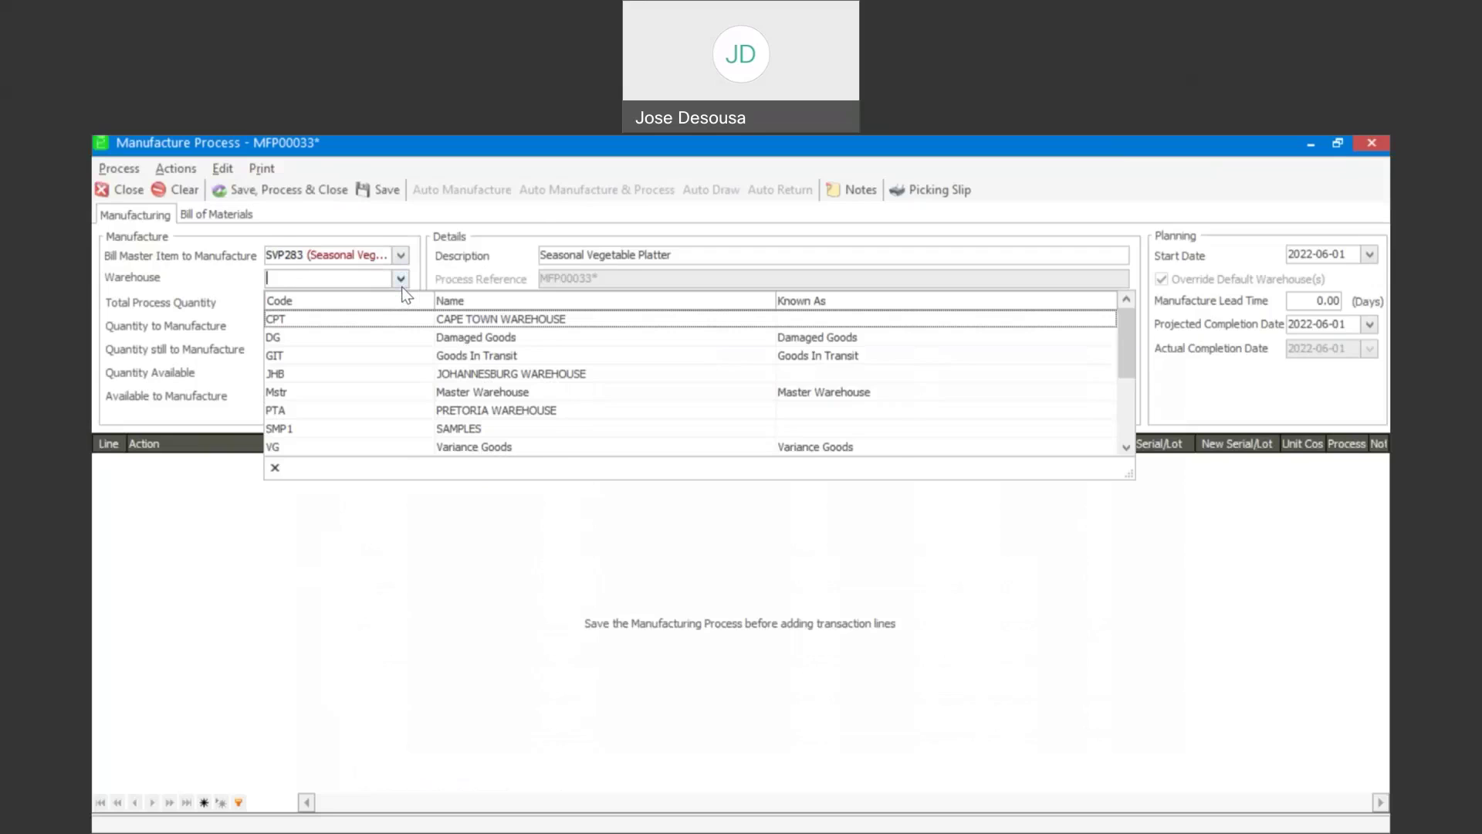
pyautogui.click(332, 393)
pyautogui.click(384, 190)
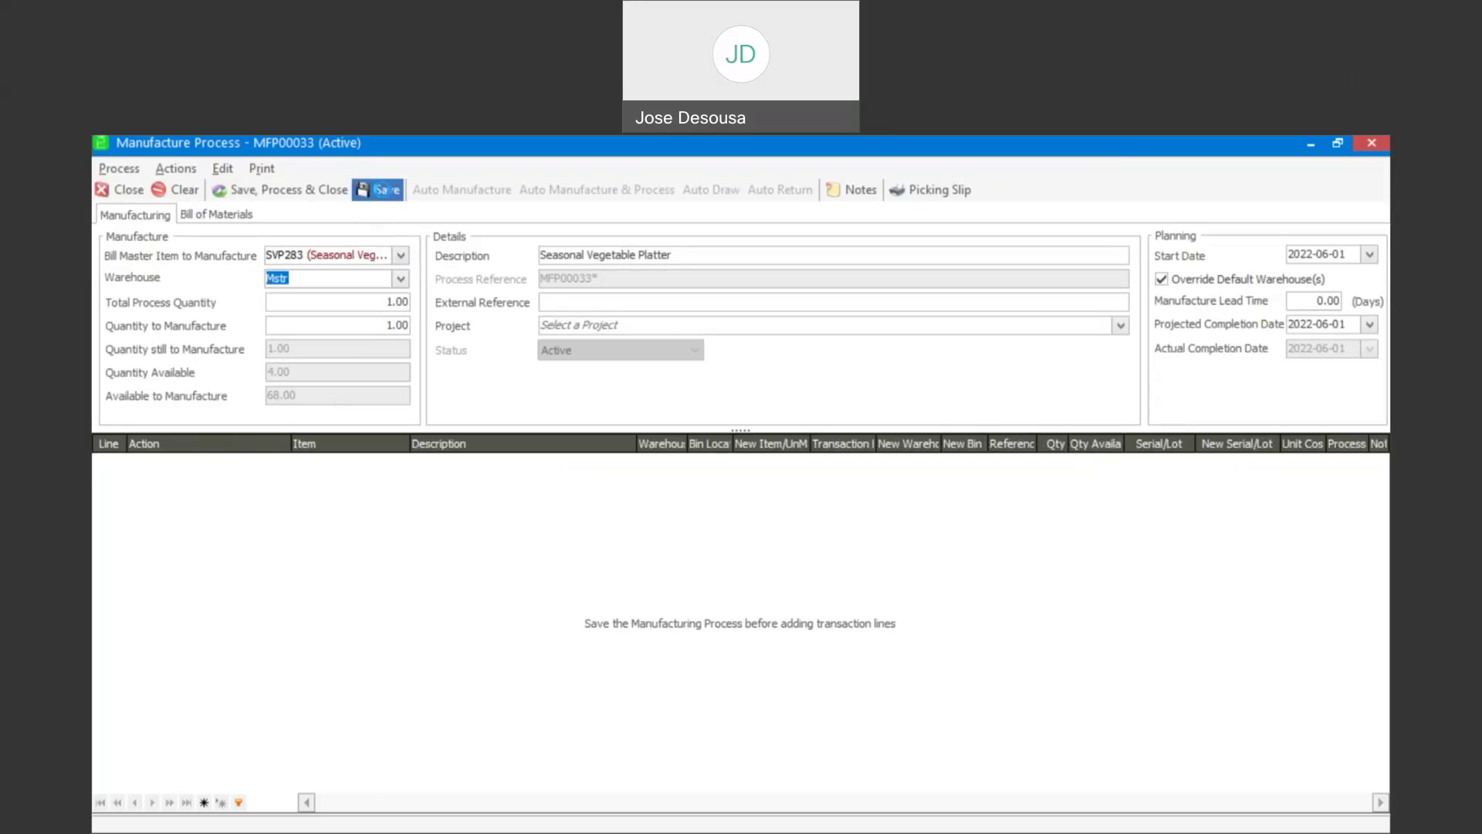